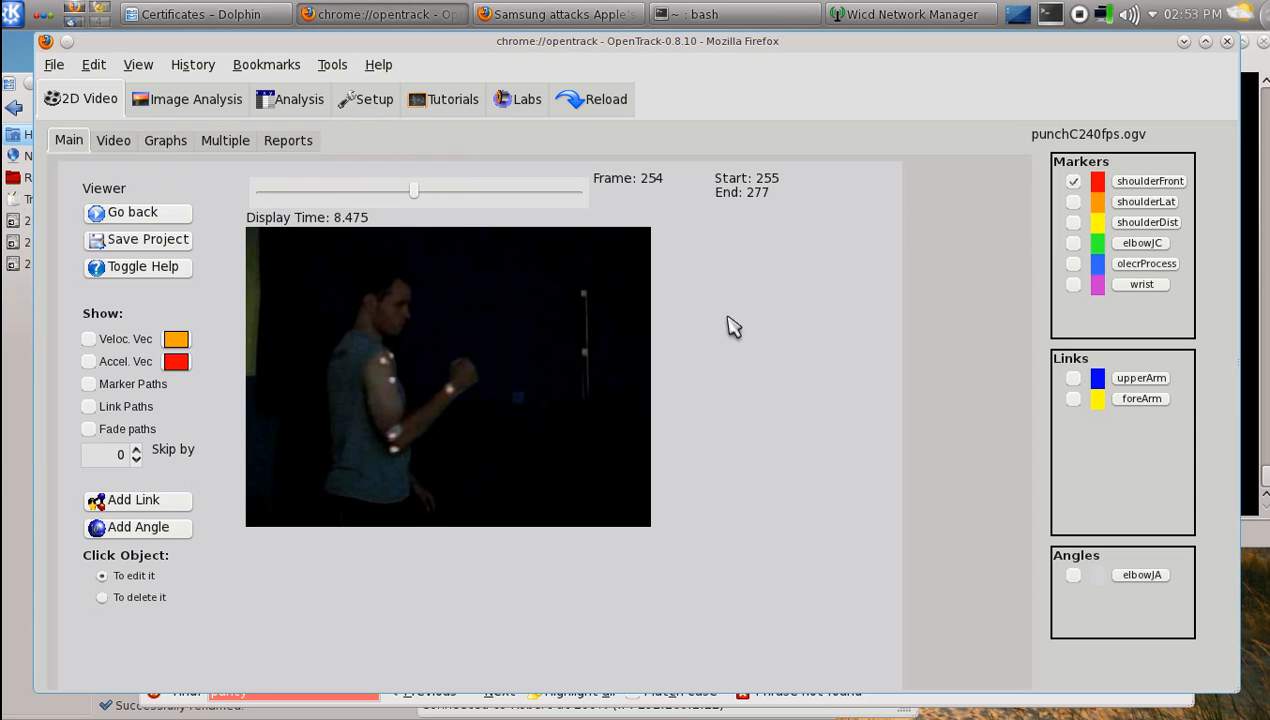
Advance the punch video to frame 256 to view the tracked shoulderFront marker.
{"action": "key", "text": "Right"}
{"action": "key", "text": "Right"}
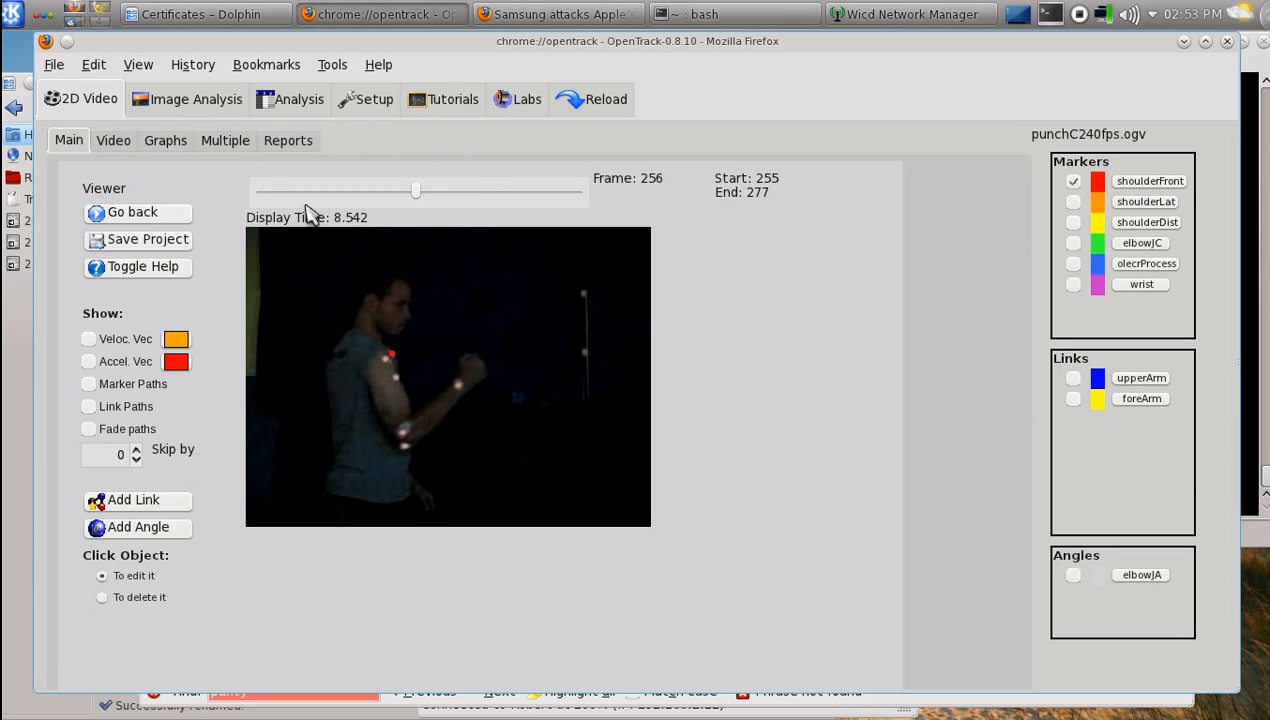
Plot the X position of the shoulderFront marker against time with no curve fit.
{"action": "left_click", "coordinate": [168, 145]}
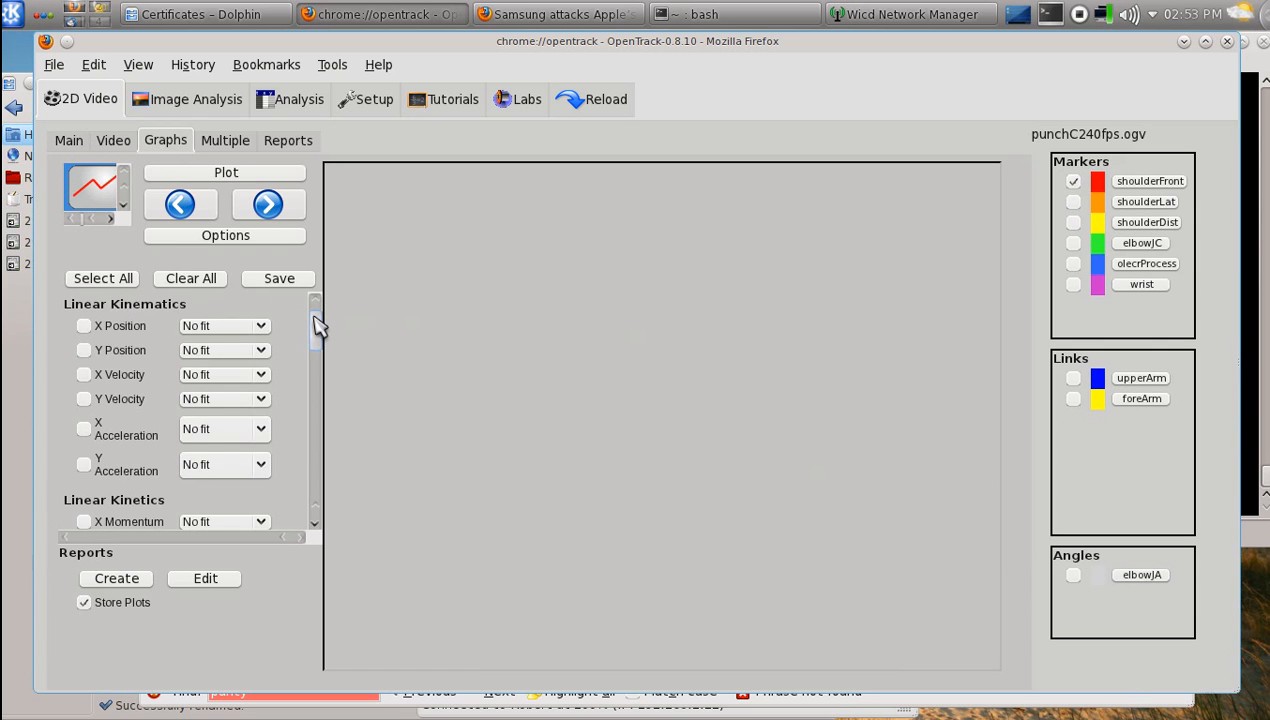
{"action": "left_click_drag", "start_coordinate": [314, 316], "coordinate": [314, 490]}
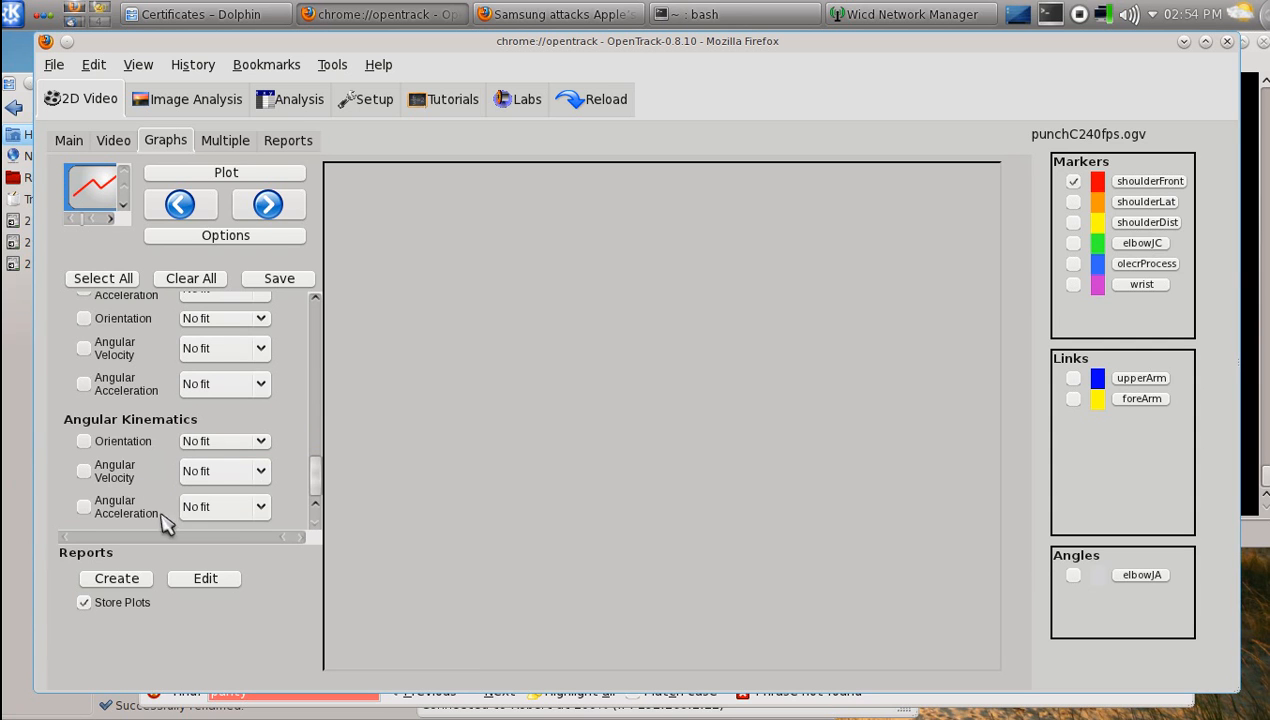
{"action": "left_click_drag", "start_coordinate": [316, 487], "coordinate": [323, 300]}
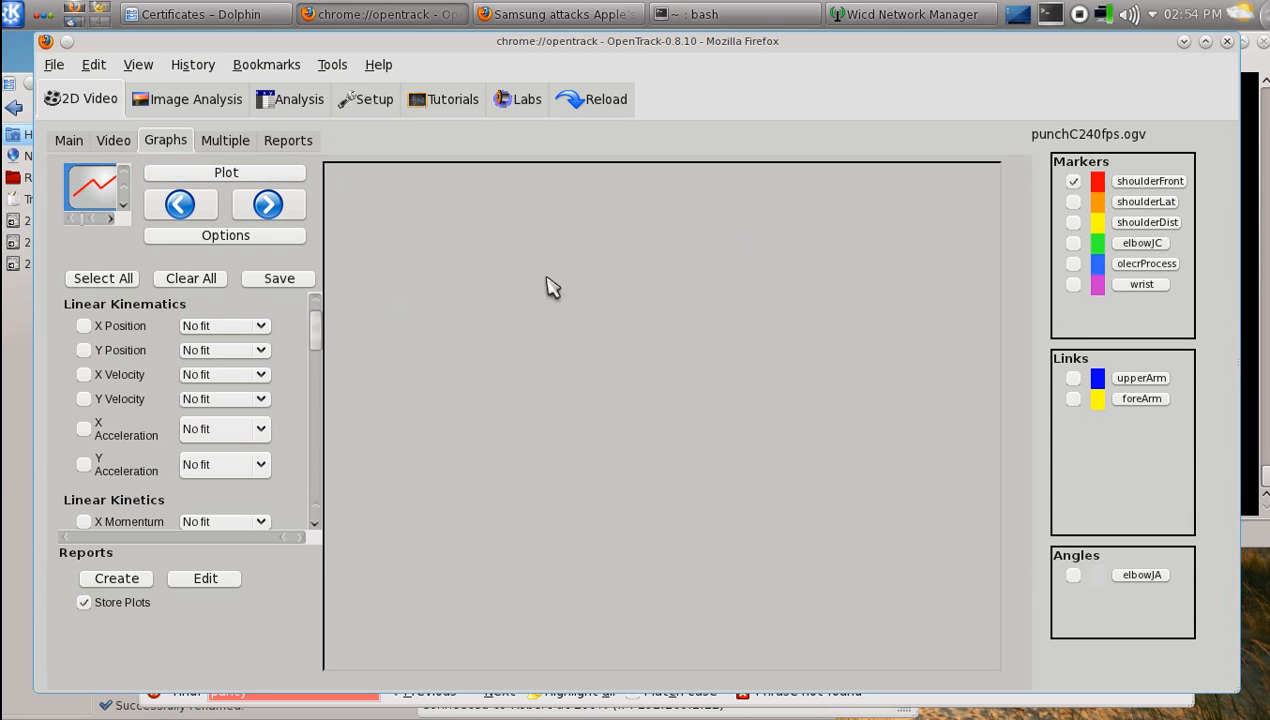
{"action": "left_click", "coordinate": [252, 174]}
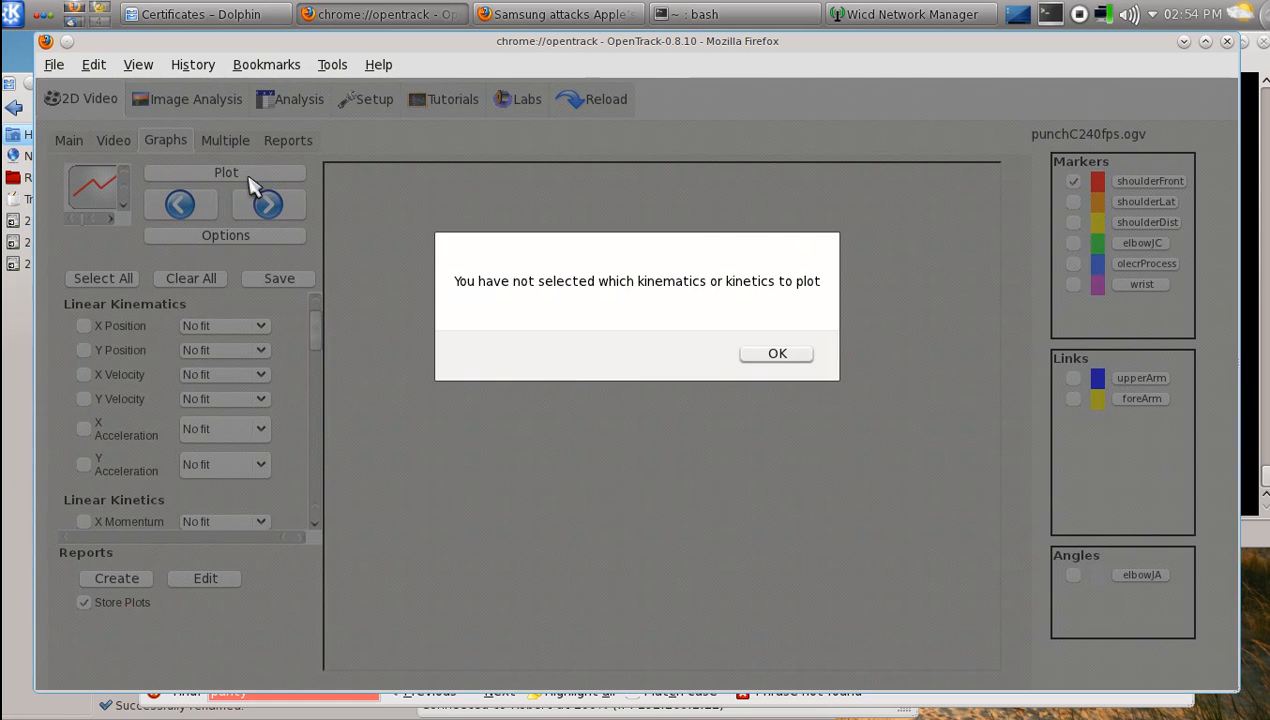
{"action": "left_click", "coordinate": [768, 356]}
{"action": "left_click", "coordinate": [84, 325]}
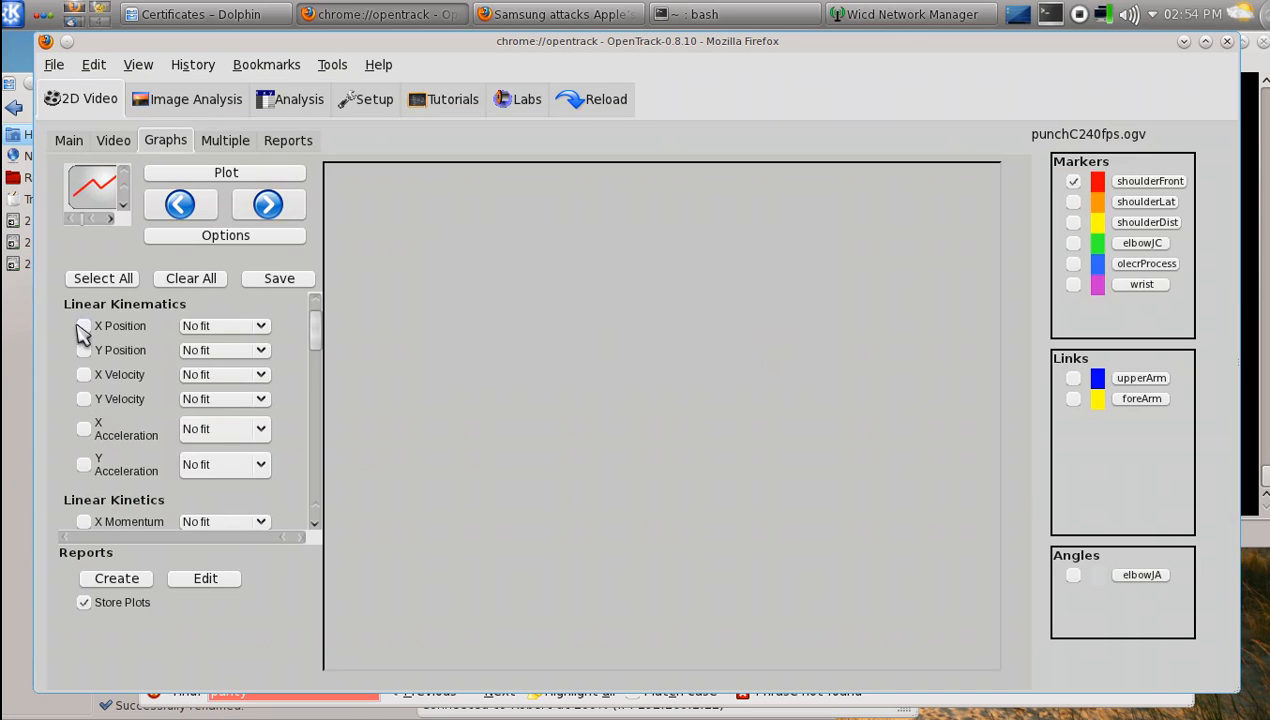
{"action": "left_click", "coordinate": [238, 178]}
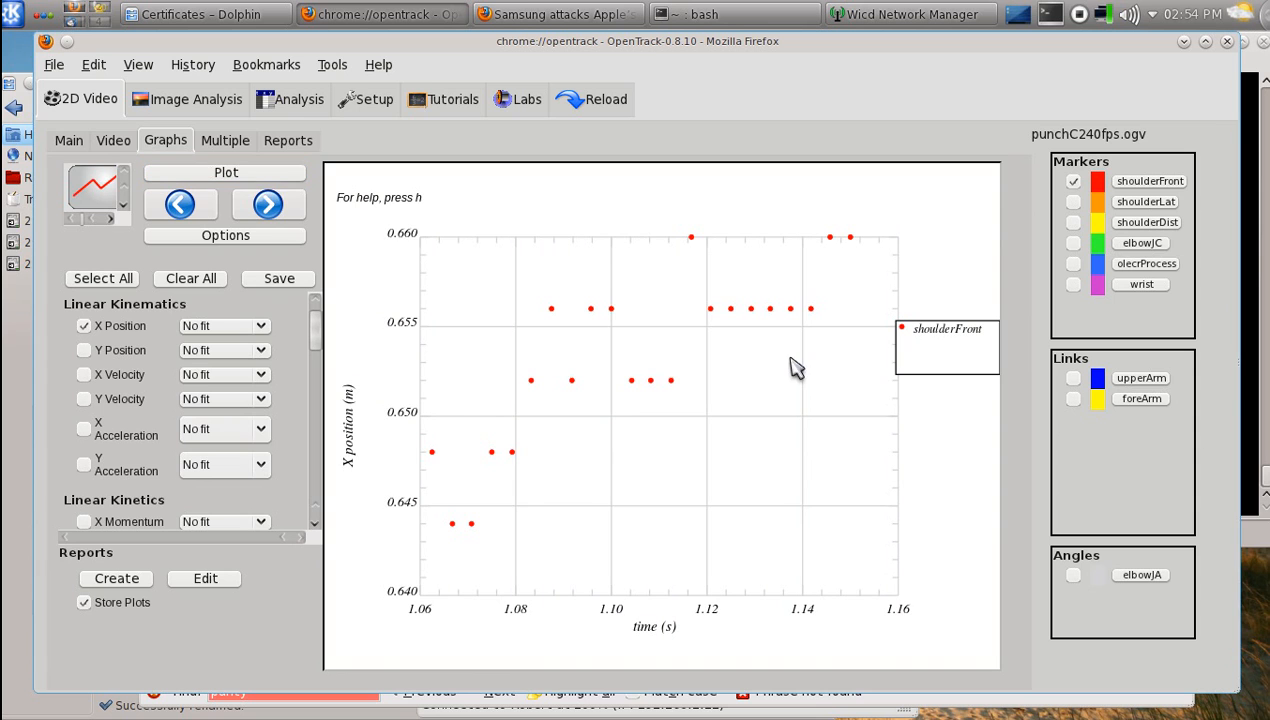
Replace shoulderFront with the wrist marker and plot its X position against time.
{"action": "left_click", "coordinate": [1074, 182]}
{"action": "left_click", "coordinate": [1073, 285]}
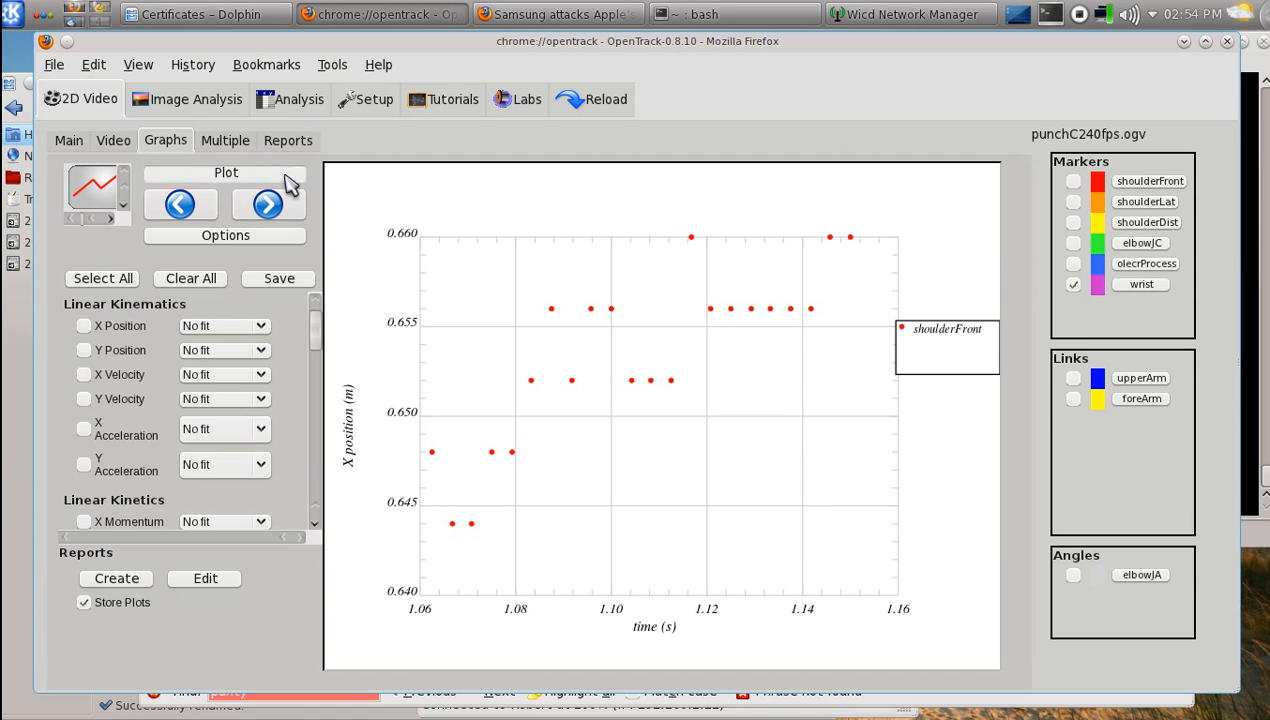
{"action": "left_click", "coordinate": [289, 184]}
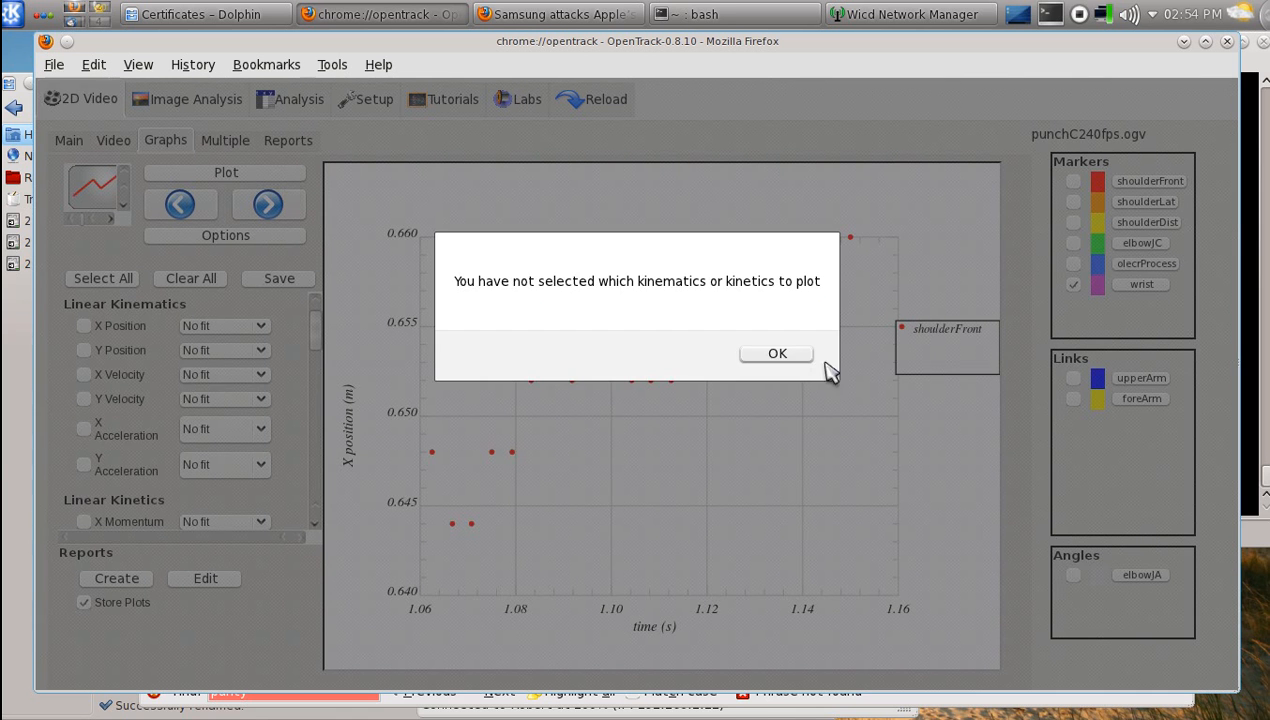
{"action": "left_click", "coordinate": [784, 354]}
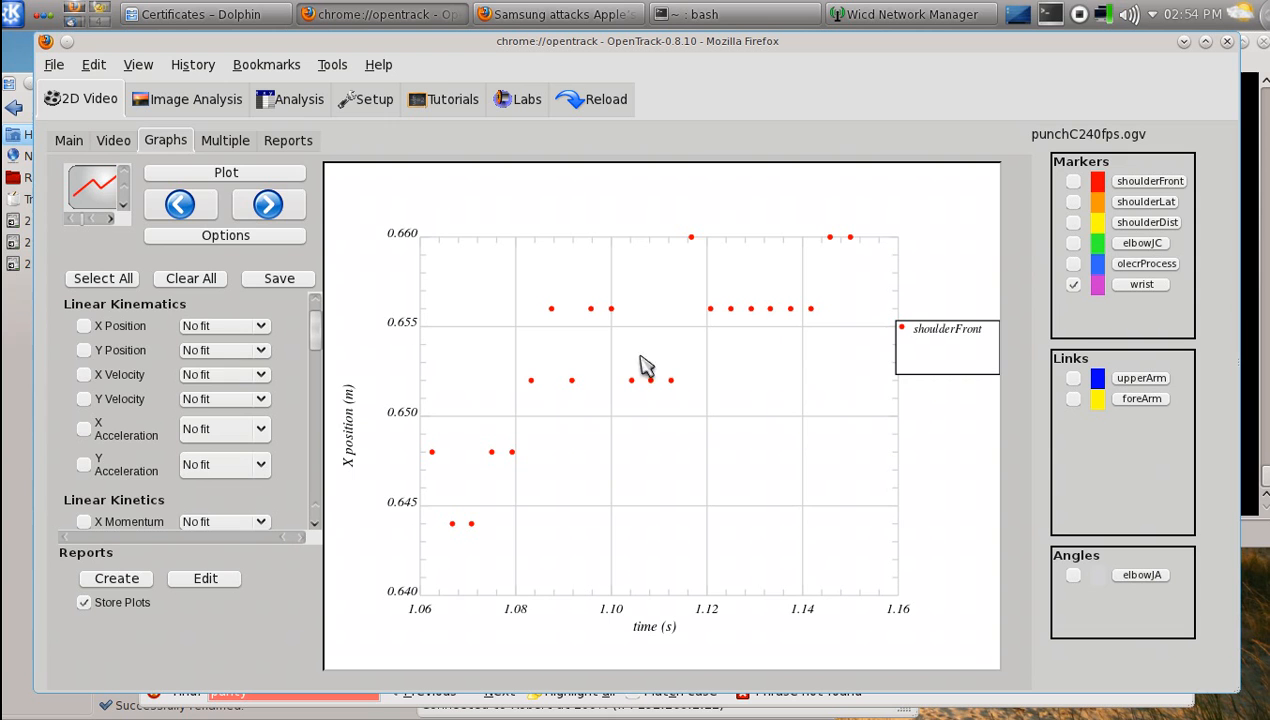
{"action": "left_click", "coordinate": [85, 328]}
{"action": "left_click", "coordinate": [246, 177]}
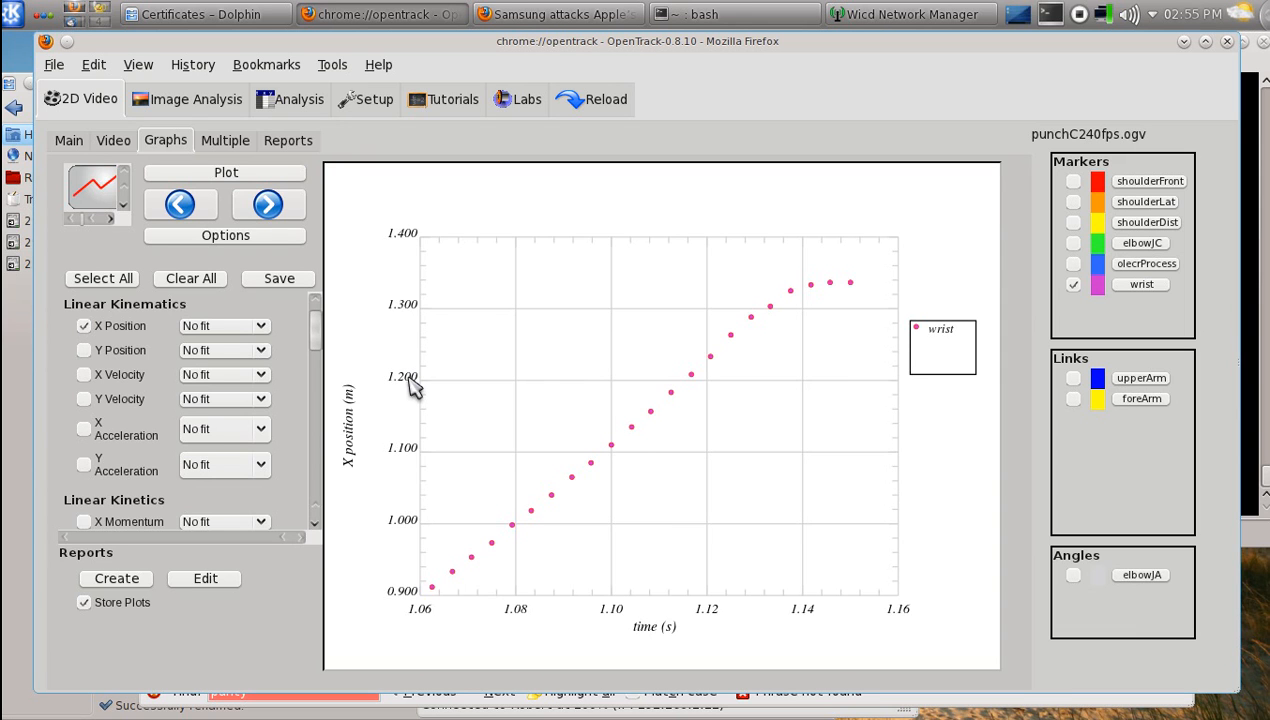
Apply a linear fit to the wrist's X position and replot the graph.
{"action": "left_click", "coordinate": [263, 333]}
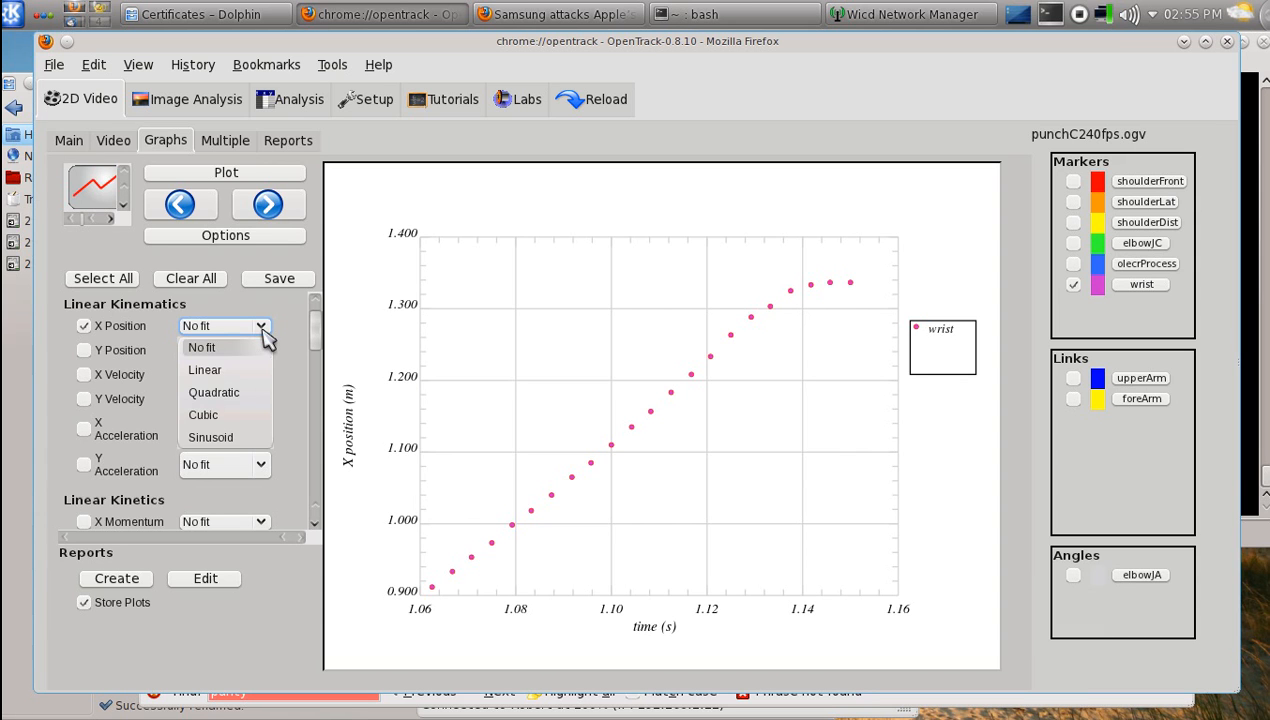
{"action": "left_click", "coordinate": [235, 372]}
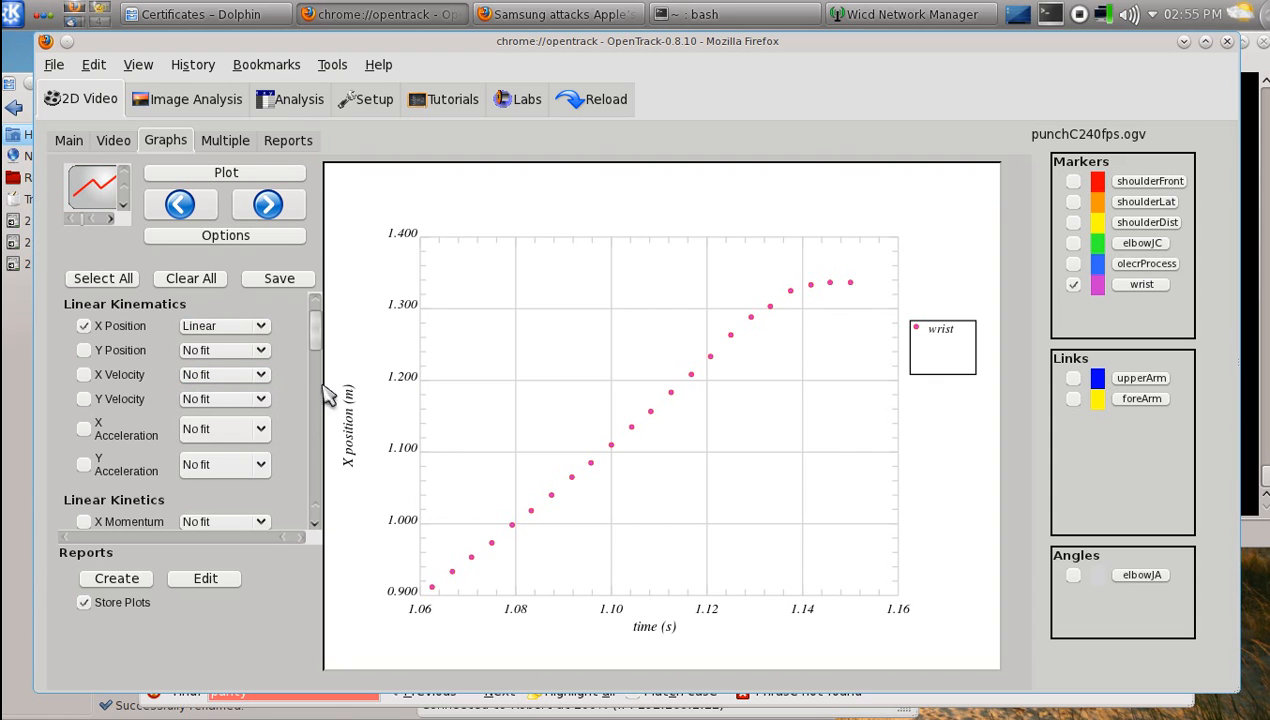
{"action": "left_click", "coordinate": [262, 177]}
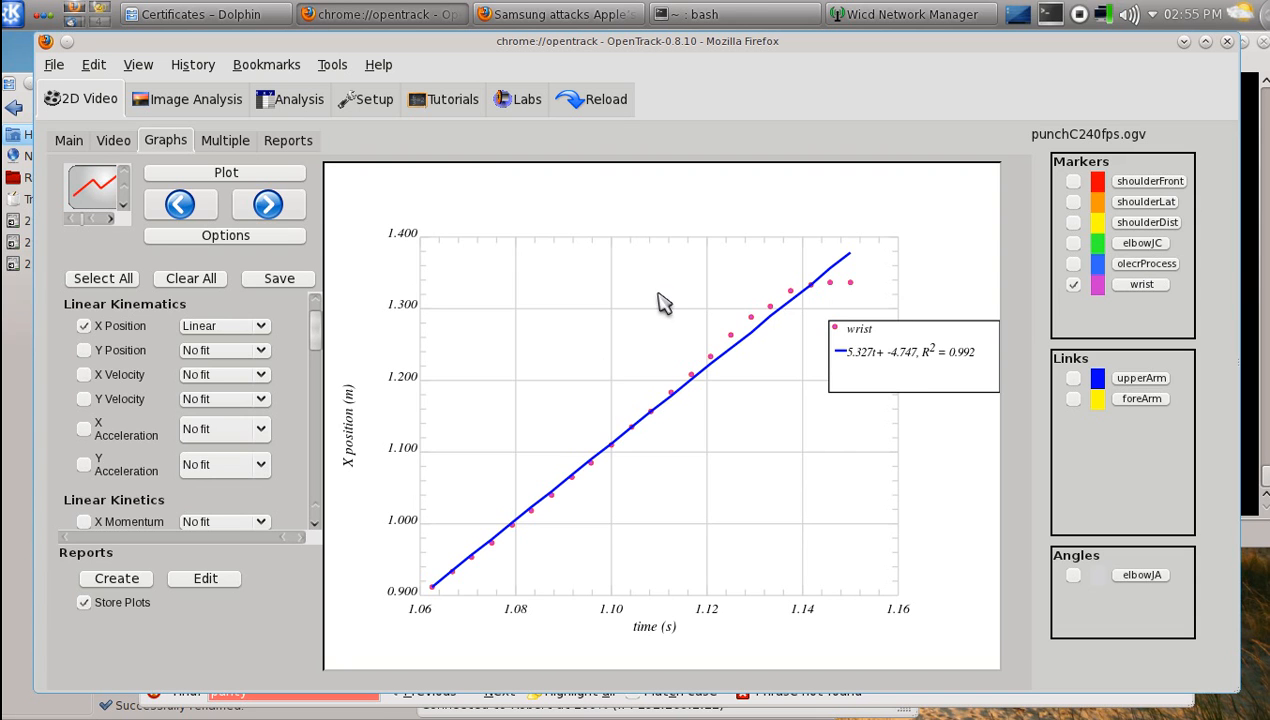
{"action": "left_click", "coordinate": [278, 242]}
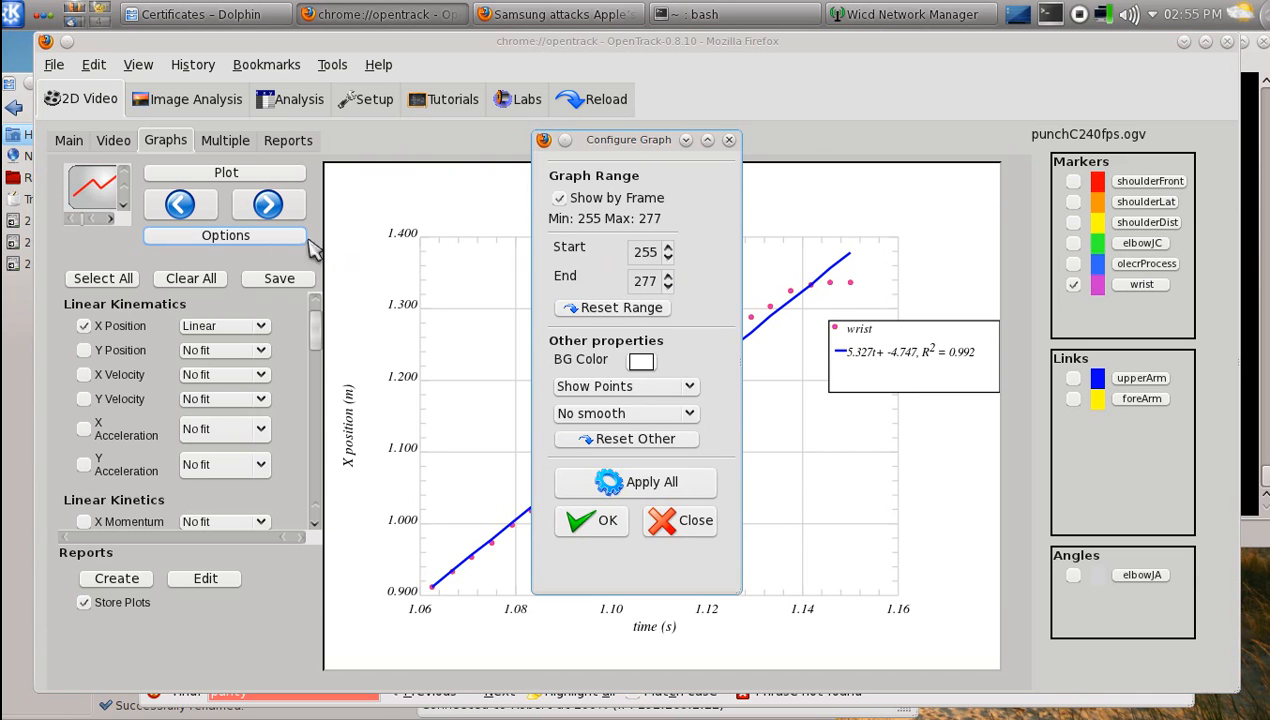
{"action": "left_click_drag", "start_coordinate": [649, 142], "coordinate": [582, 160]}
{"action": "left_click", "coordinate": [664, 159]}
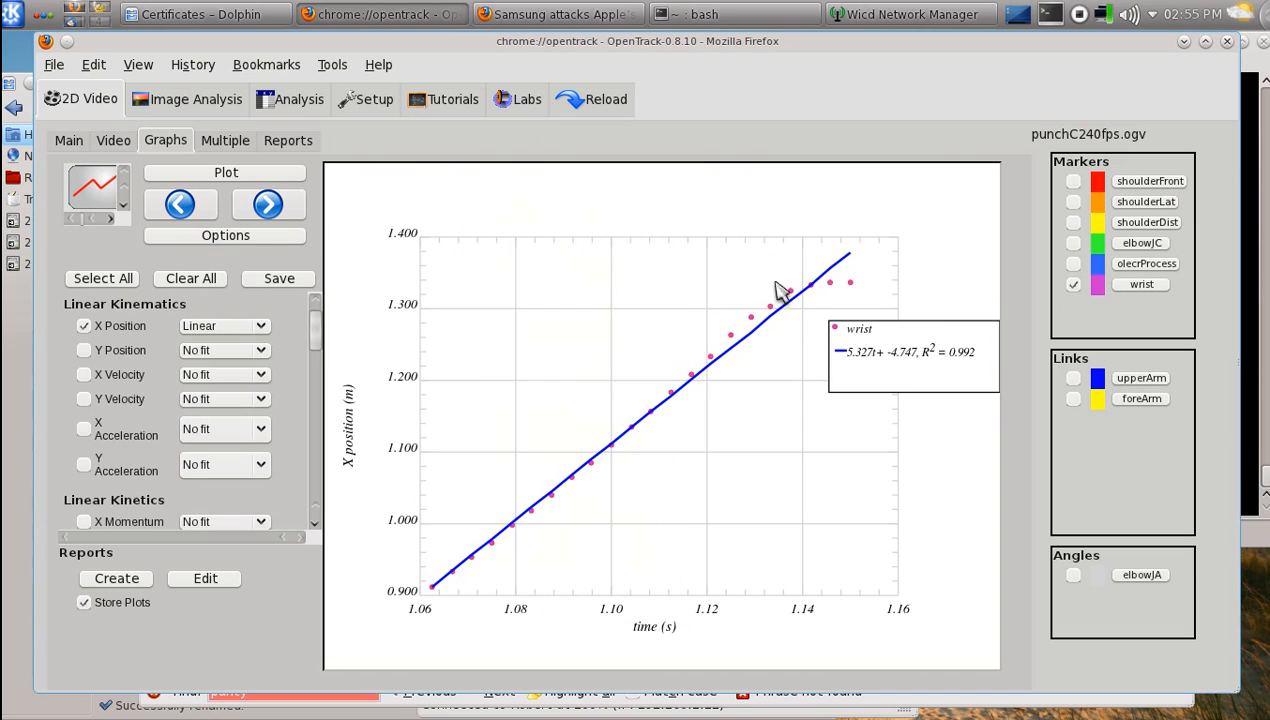
Turn off Show by Frame in the graph options and set the range end to 18 for the wrist plot.
{"action": "mouse_move", "coordinate": [791, 293]}
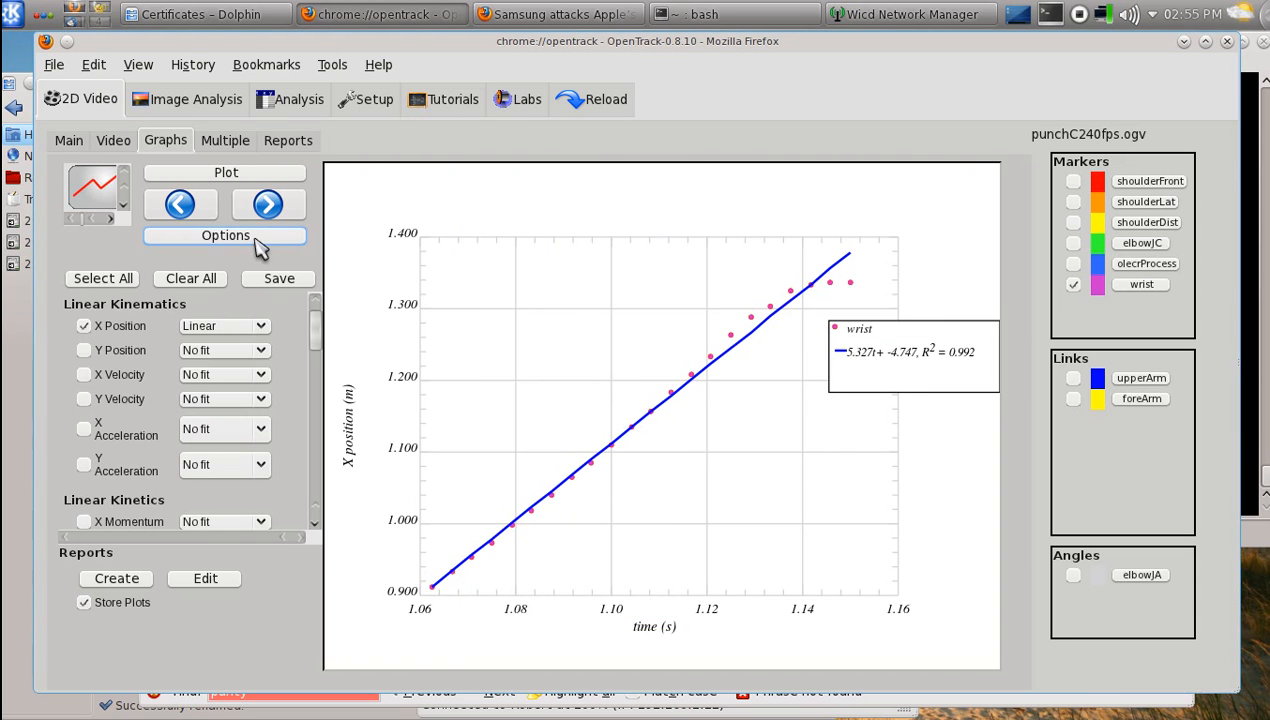
{"action": "left_click", "coordinate": [258, 240]}
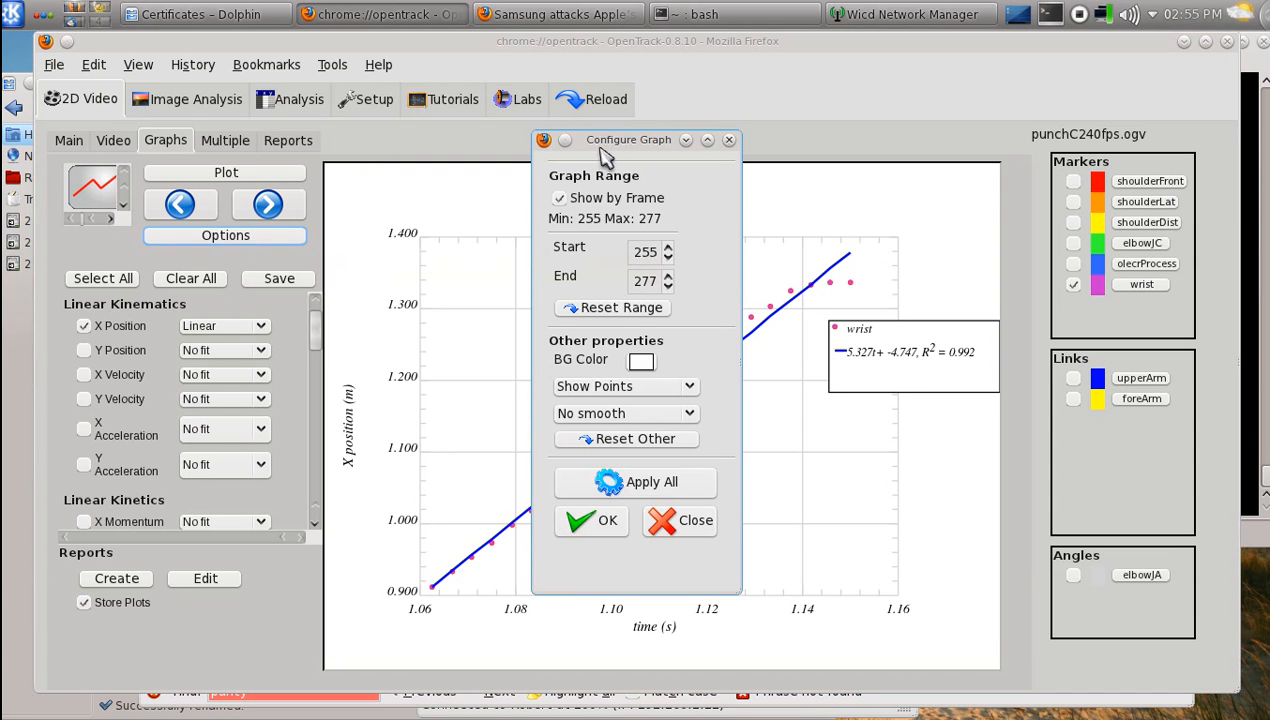
{"action": "left_click", "coordinate": [576, 198]}
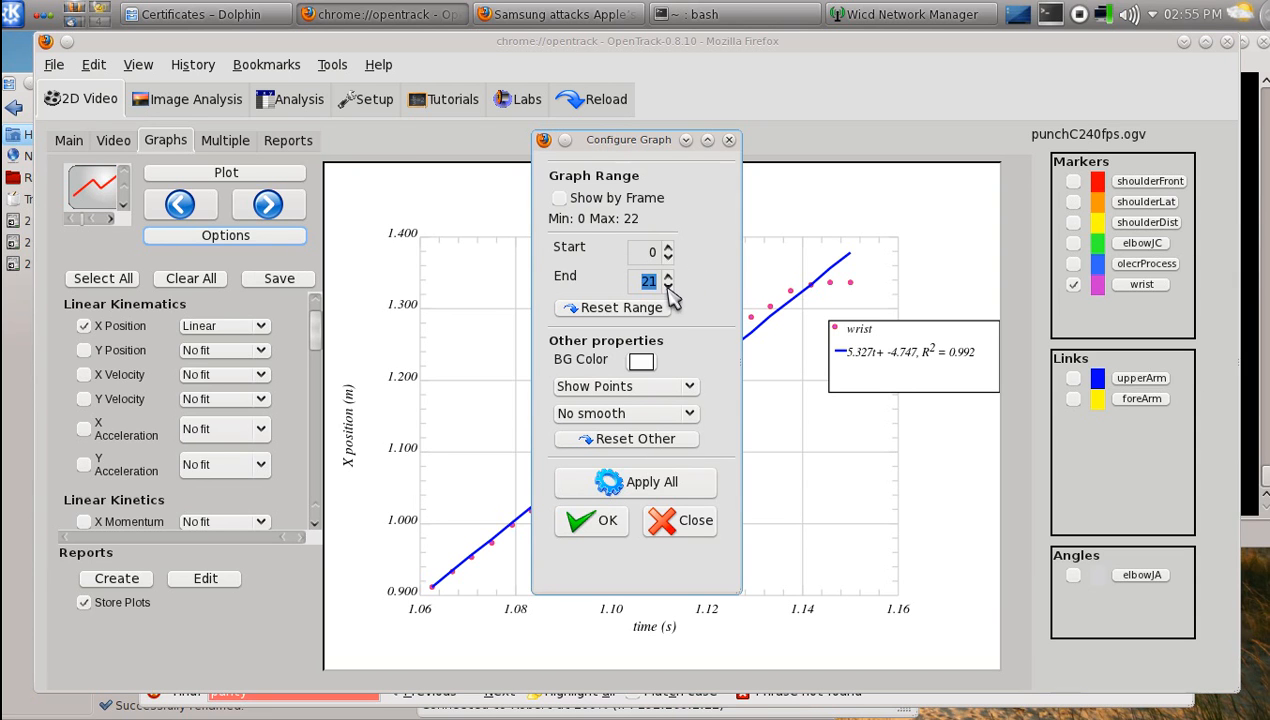
{"action": "left_click", "coordinate": [668, 286]}
{"action": "left_click", "coordinate": [668, 286]}
{"action": "left_click", "coordinate": [668, 286]}
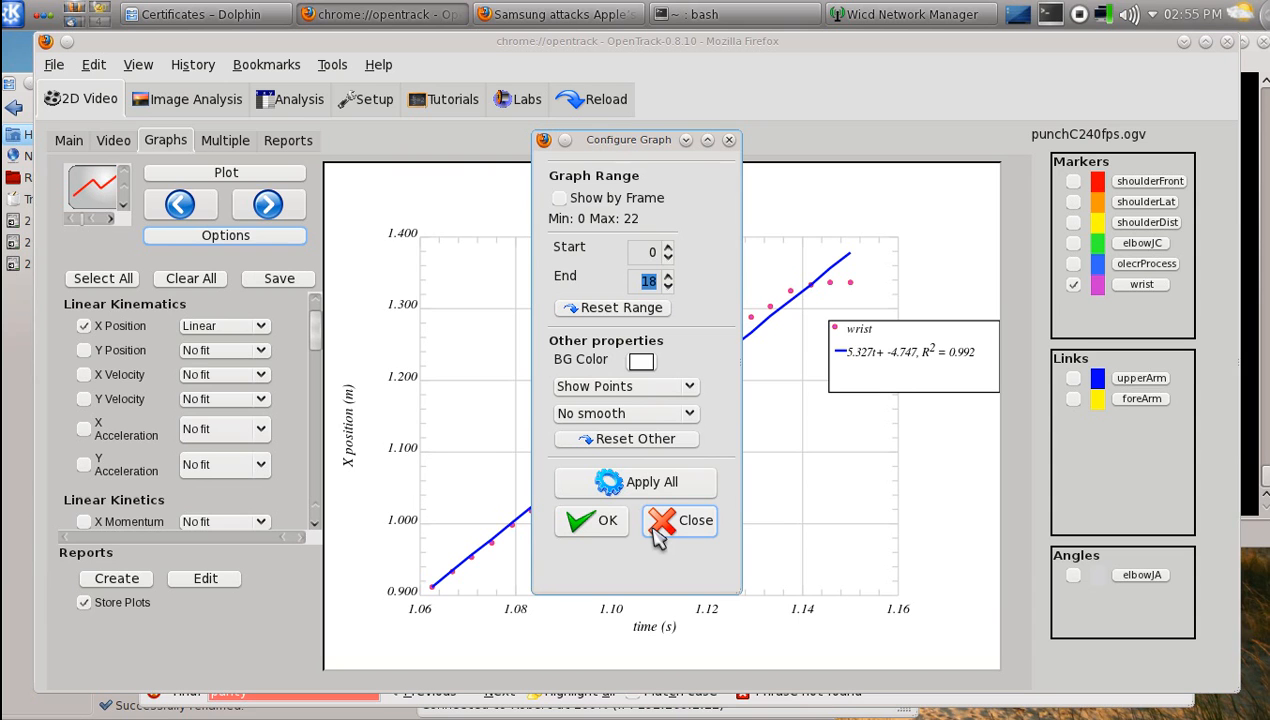
{"action": "left_click", "coordinate": [591, 530]}
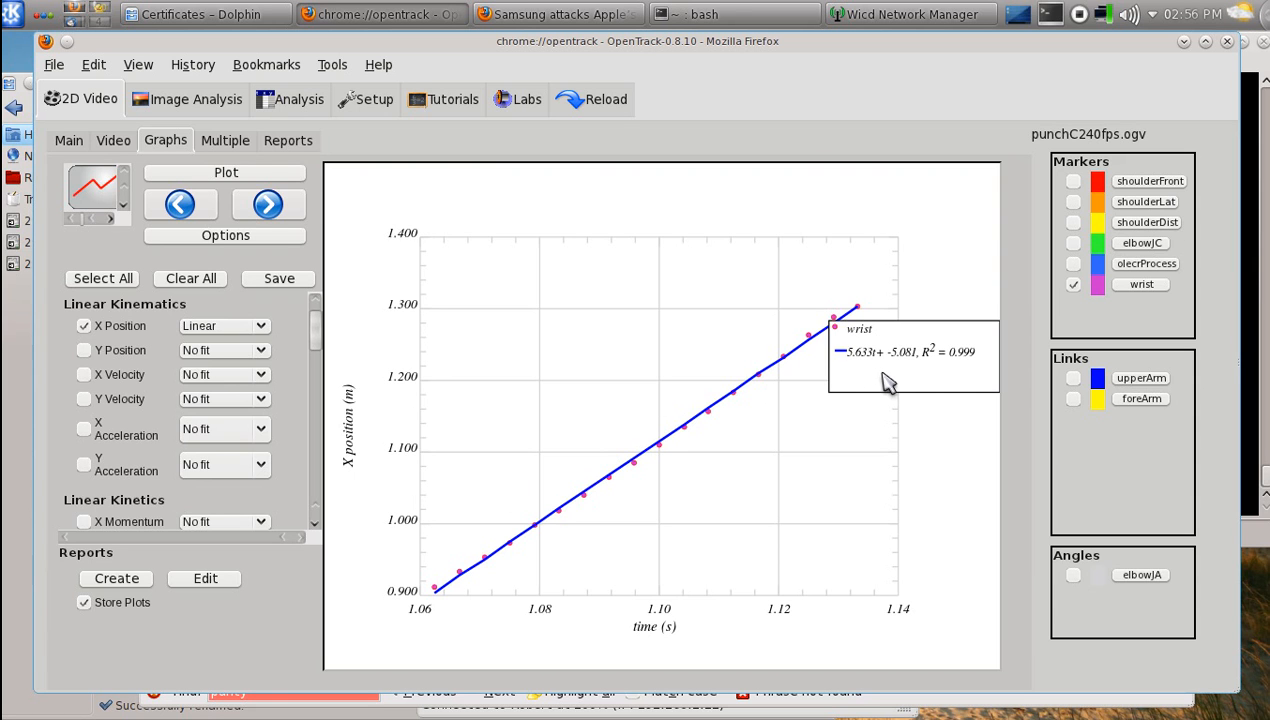
Set the X position fit to No fit and reset the graph range to redraw the wrist plot.
{"action": "left_click", "coordinate": [252, 330]}
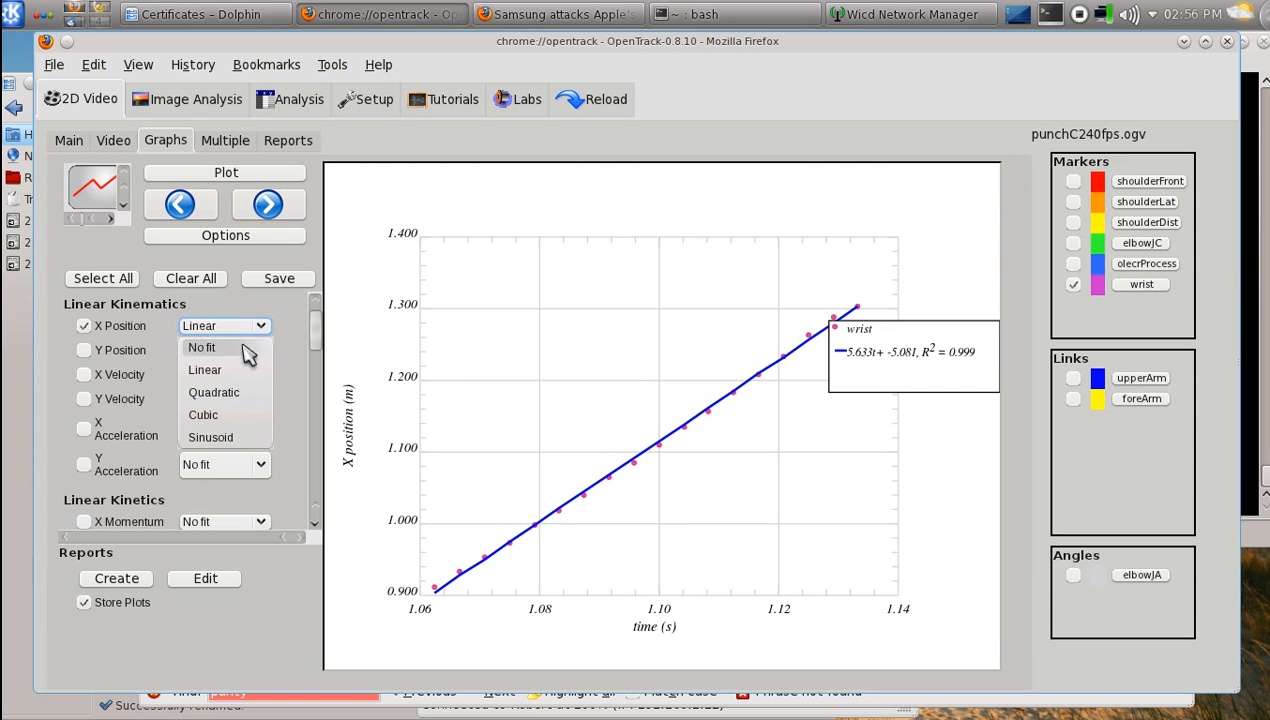
{"action": "left_click", "coordinate": [247, 349]}
{"action": "left_click", "coordinate": [280, 237]}
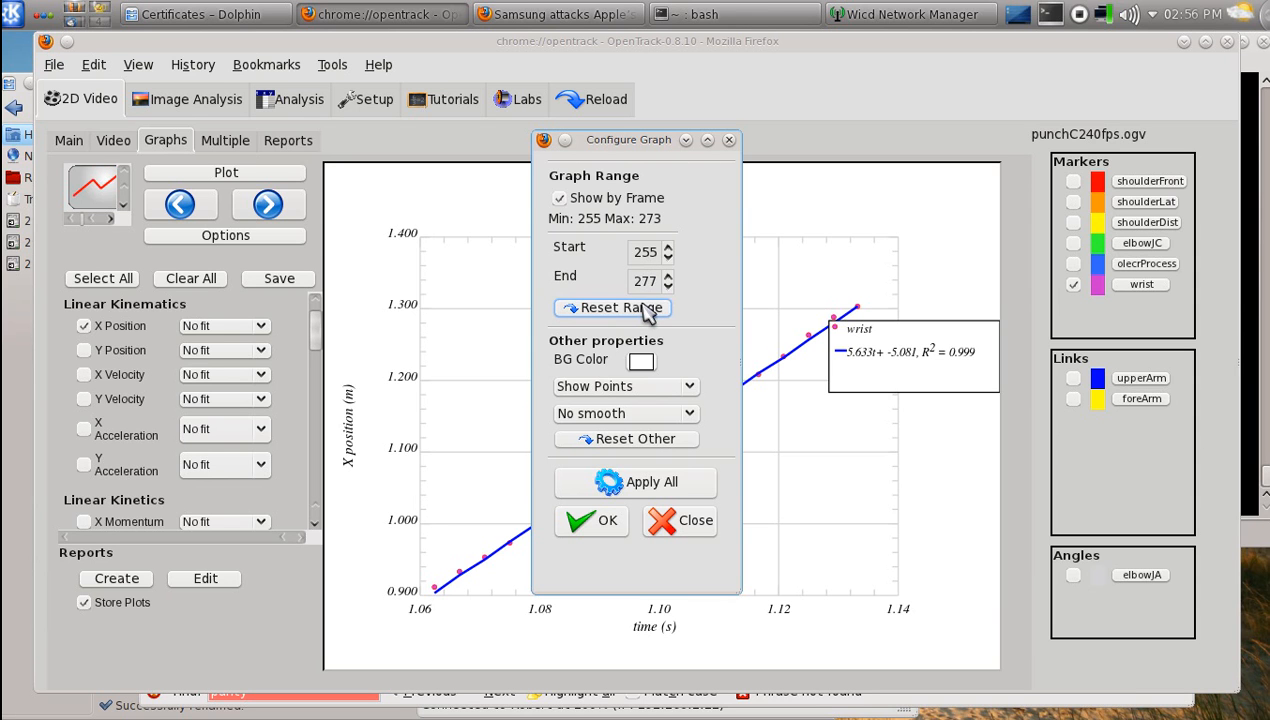
{"action": "left_click", "coordinate": [606, 530]}
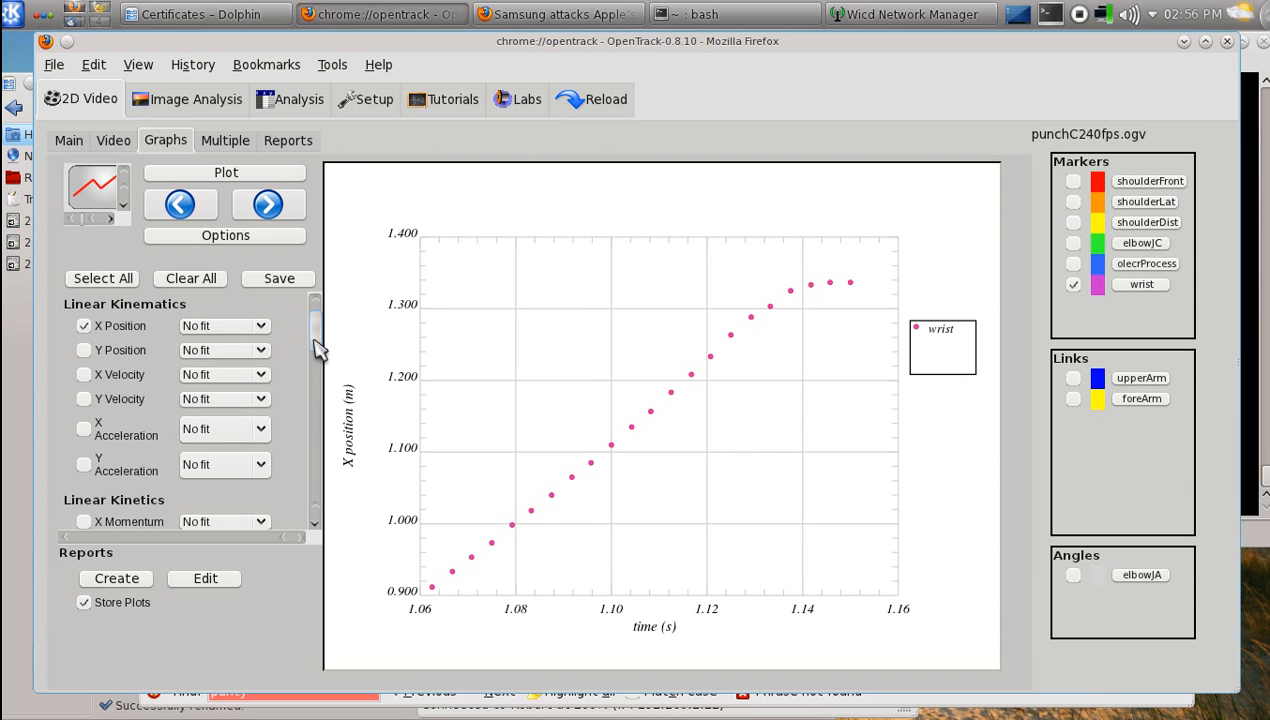
Add the shoulderDist, elbowJC and olecrProcess markers to the wrist and plot their X positions together.
{"action": "left_click_drag", "start_coordinate": [315, 345], "coordinate": [320, 377]}
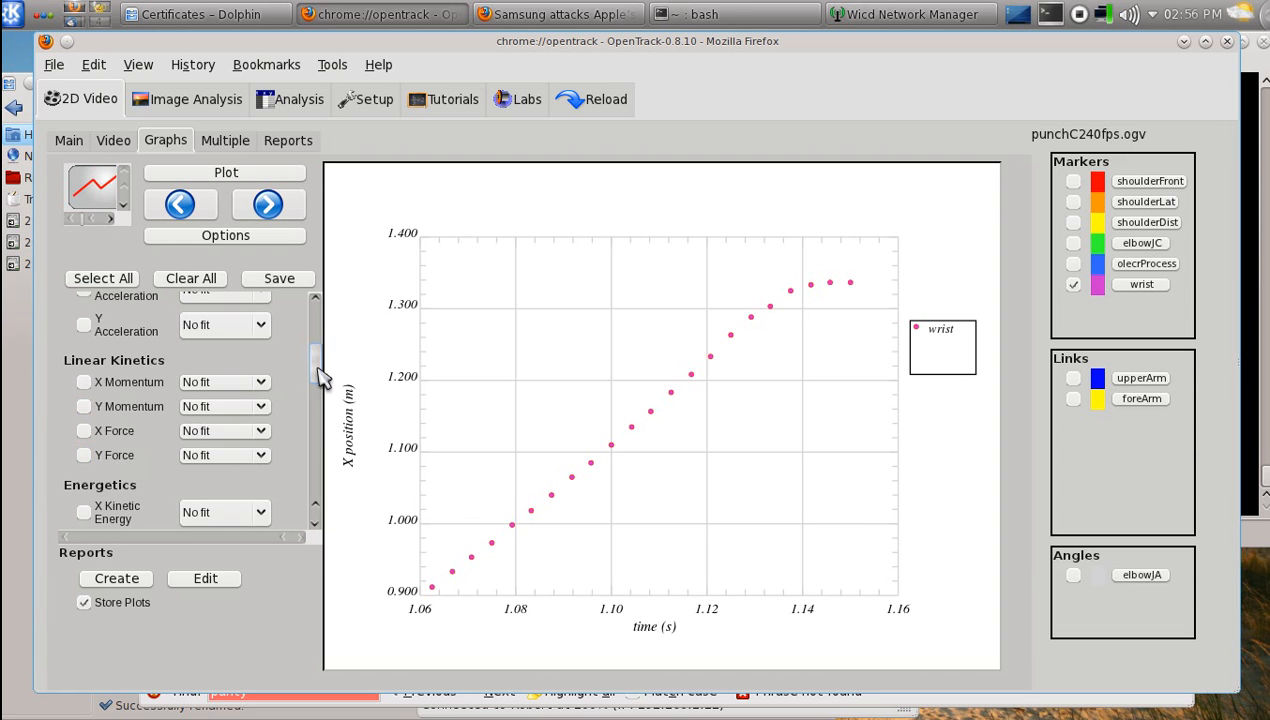
{"action": "left_click_drag", "start_coordinate": [320, 375], "coordinate": [318, 410]}
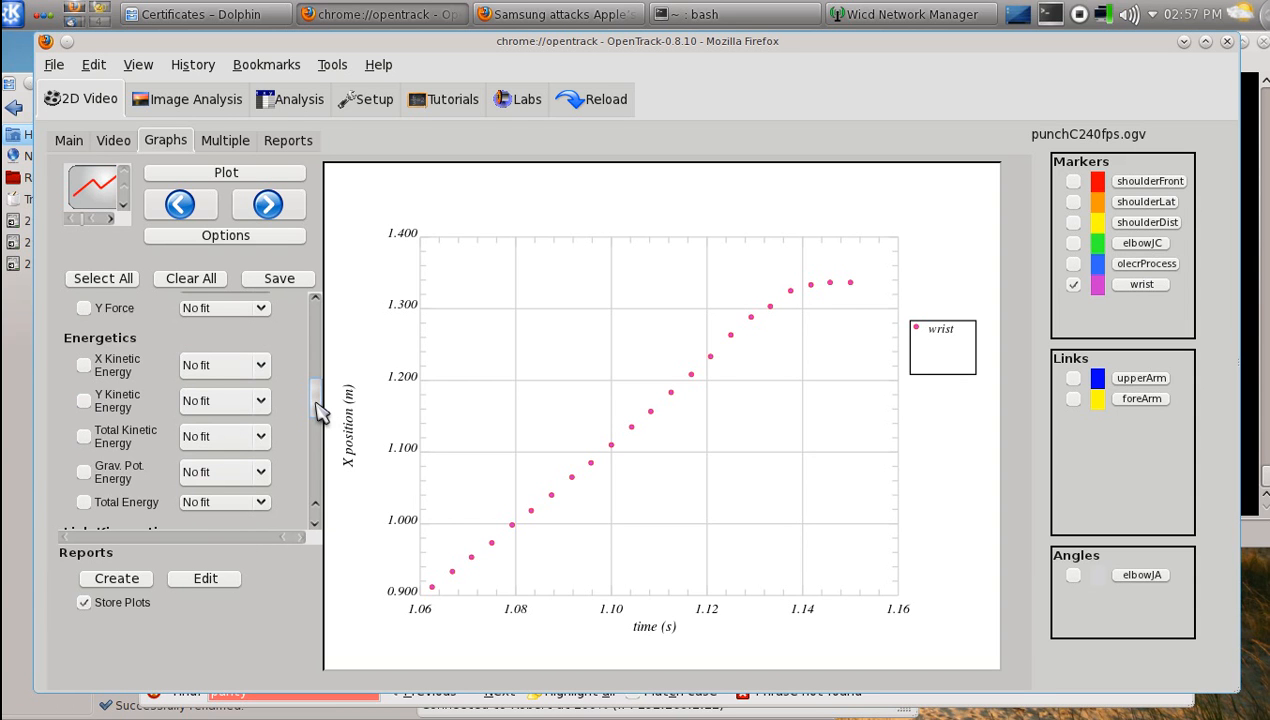
{"action": "left_click_drag", "start_coordinate": [318, 410], "coordinate": [325, 337]}
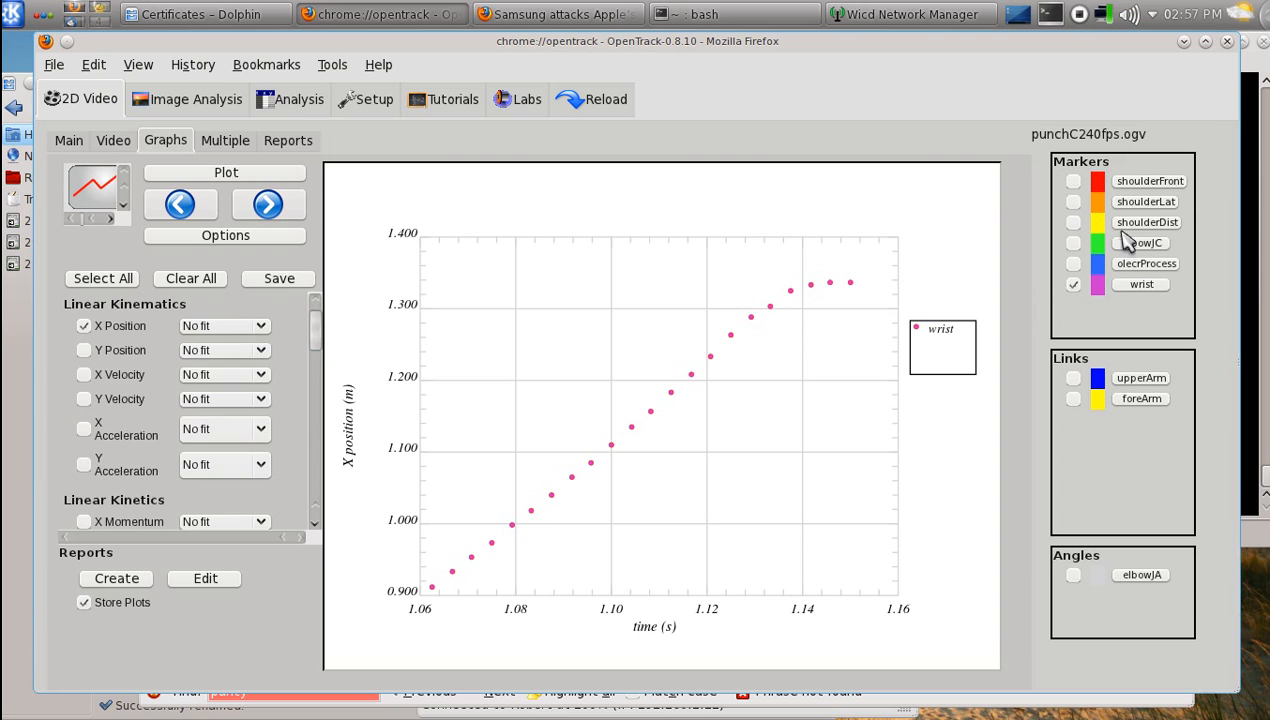
{"action": "left_click", "coordinate": [1073, 264]}
{"action": "left_click", "coordinate": [1074, 223]}
{"action": "left_click", "coordinate": [228, 174]}
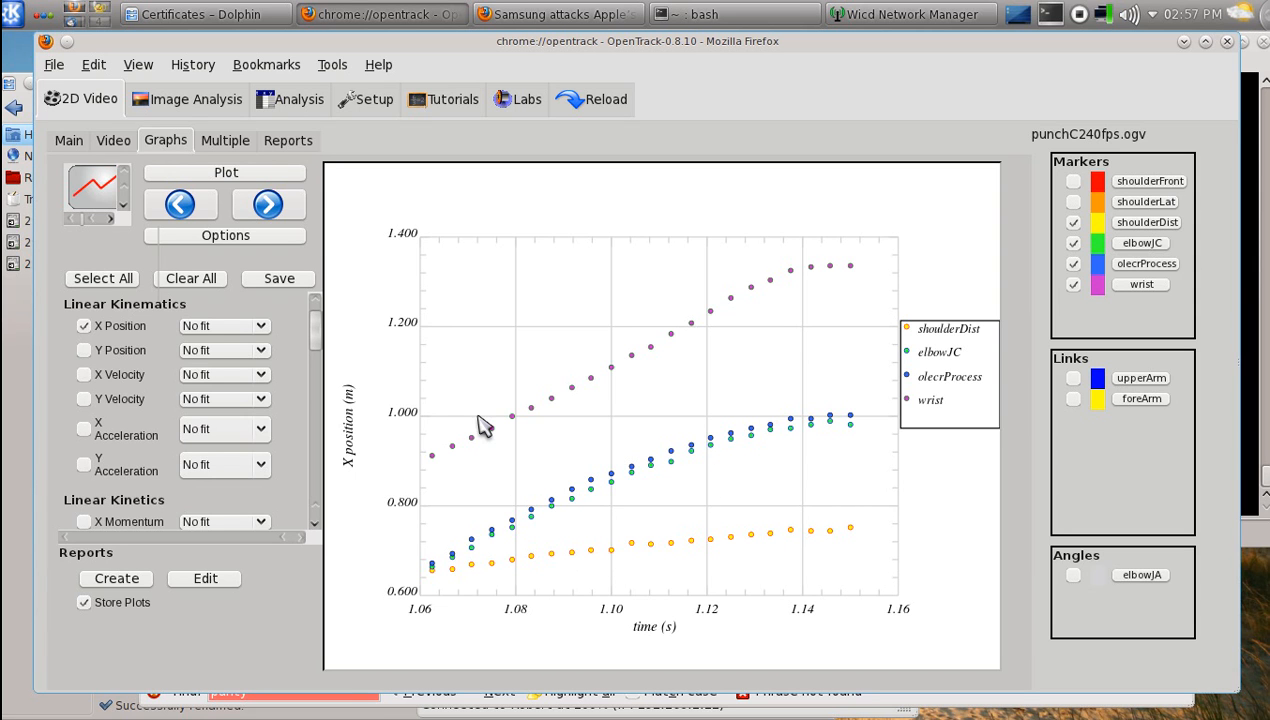
Apply a linear fit to X position, exclude the shoulderDist marker and replot the remaining markers.
{"action": "left_click", "coordinate": [261, 330]}
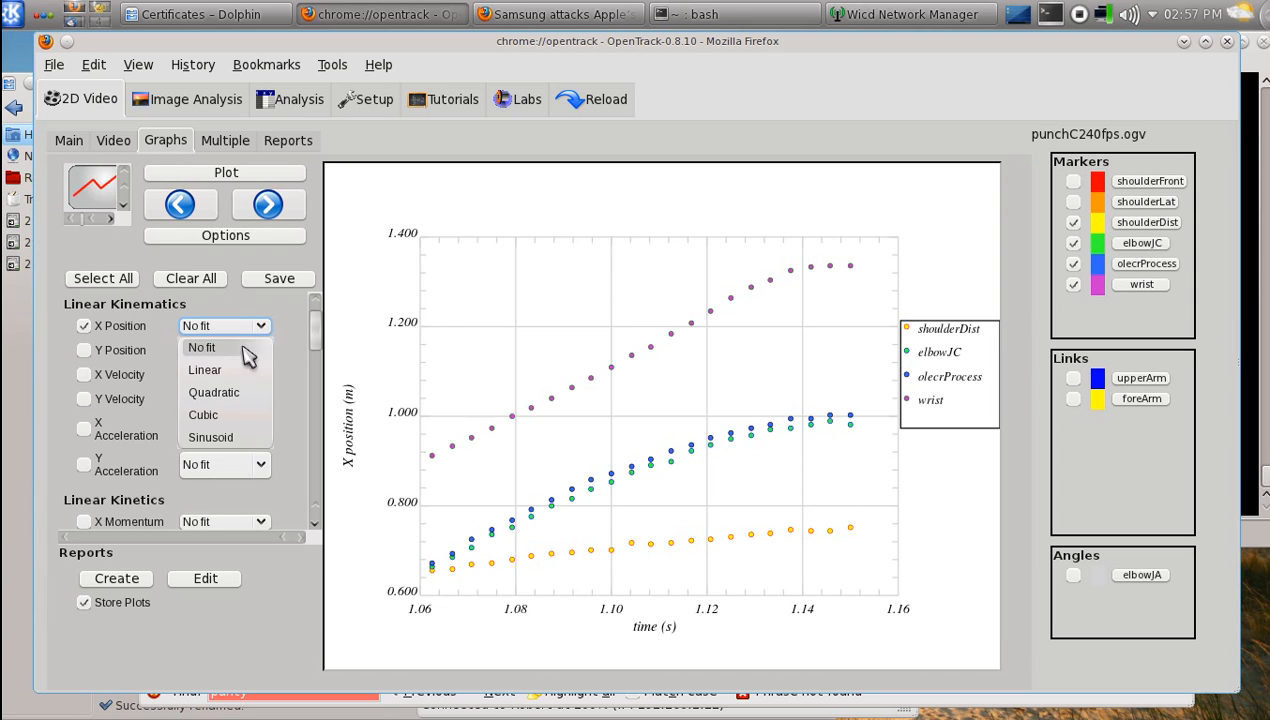
{"action": "left_click", "coordinate": [247, 370]}
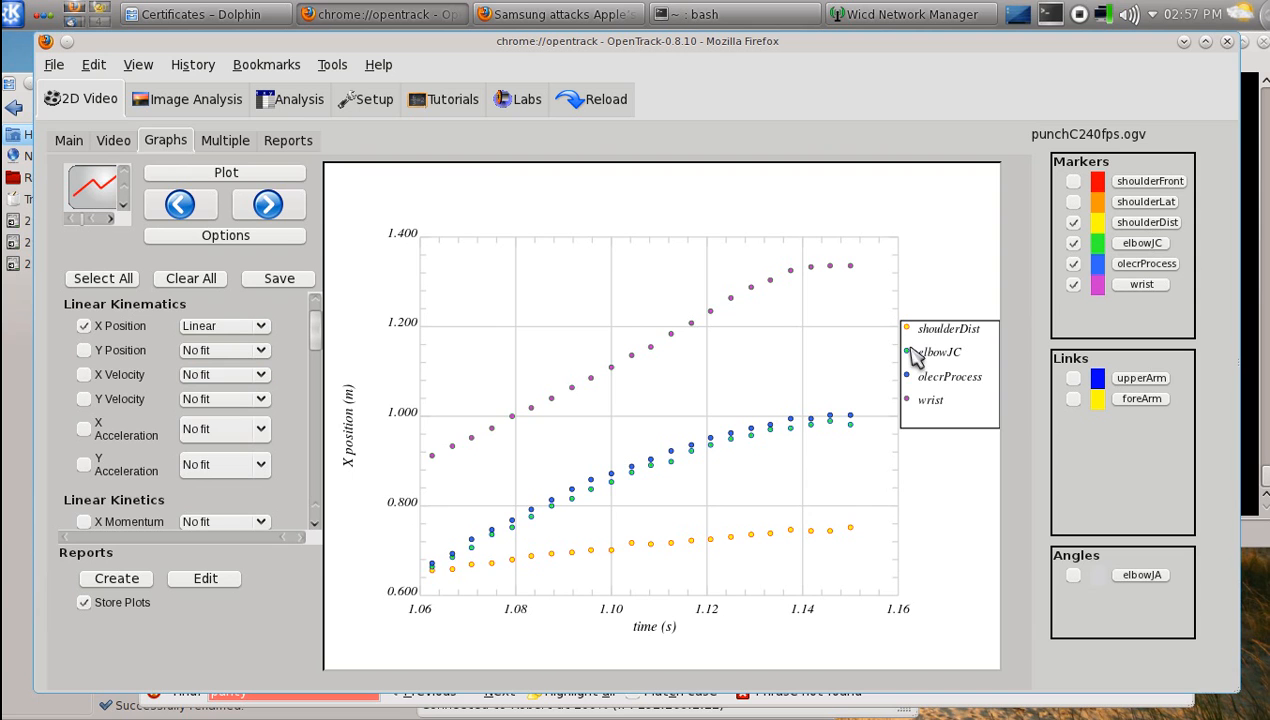
{"action": "left_click", "coordinate": [1073, 222]}
{"action": "left_click", "coordinate": [215, 180]}
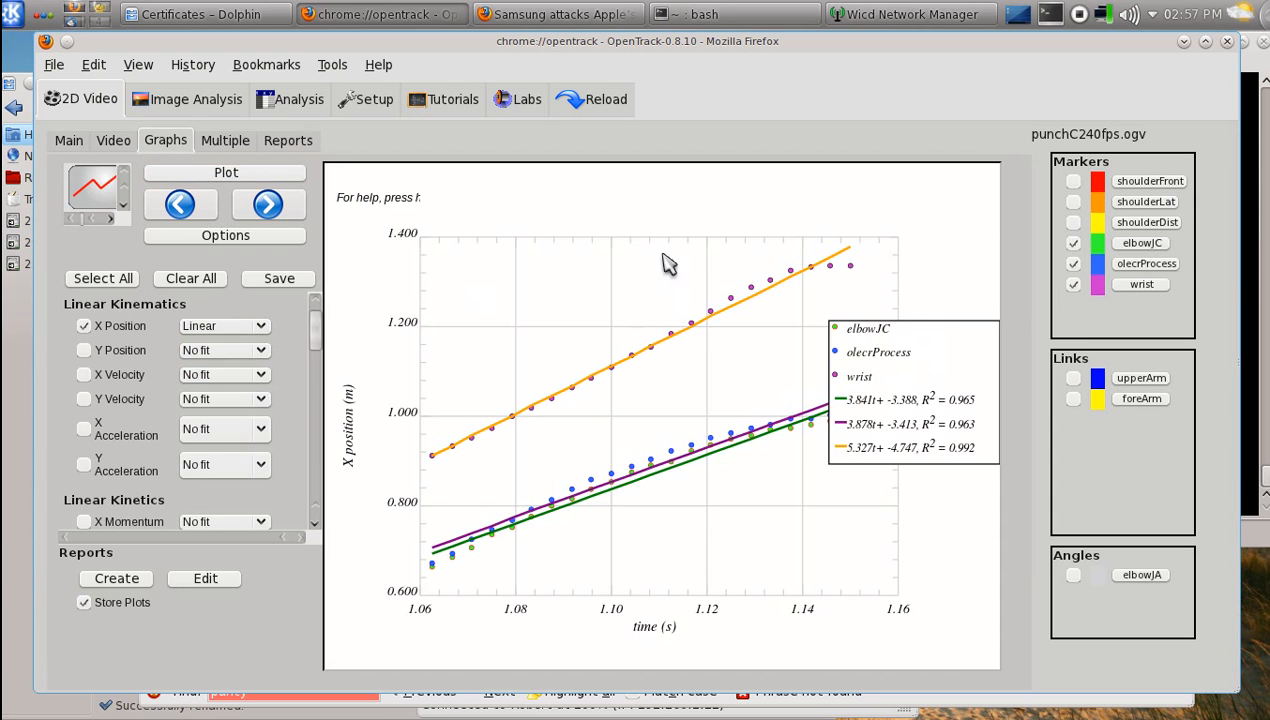
Set X position back to No fit and replot the elbowJC, olecrProcess and wrist markers.
{"action": "left_click", "coordinate": [259, 330]}
{"action": "left_click", "coordinate": [235, 348]}
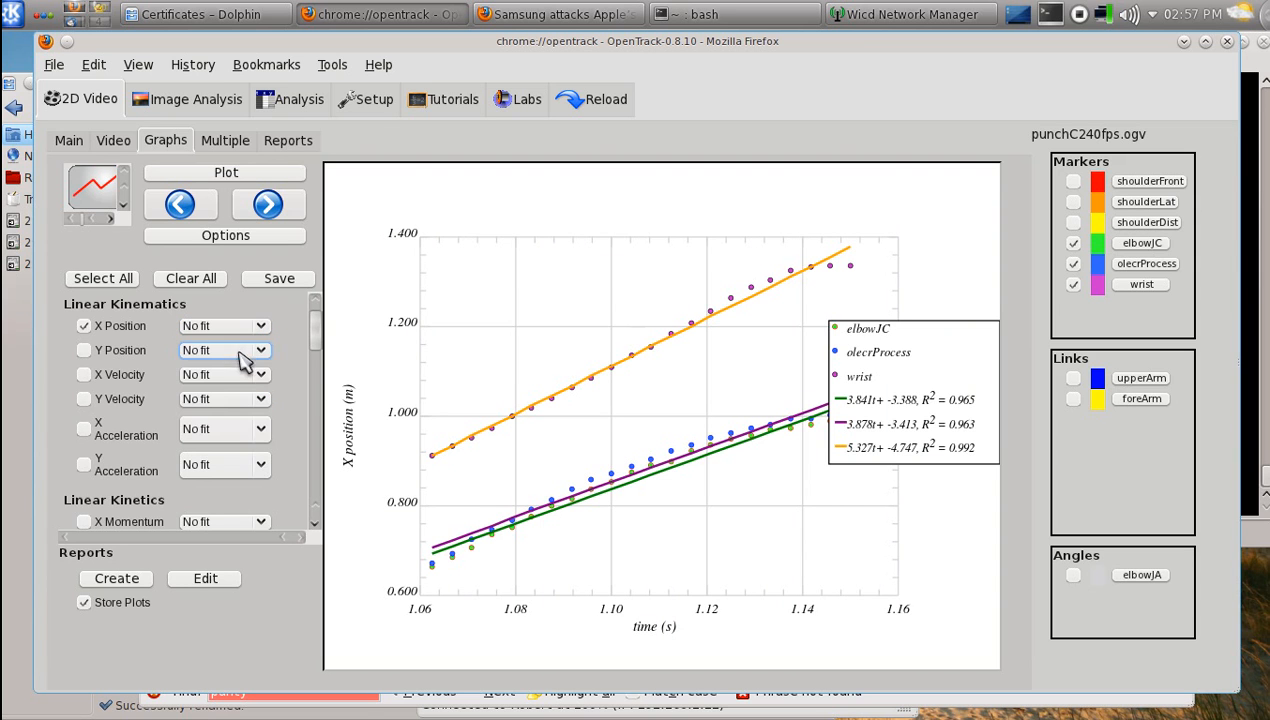
{"action": "left_click", "coordinate": [237, 176]}
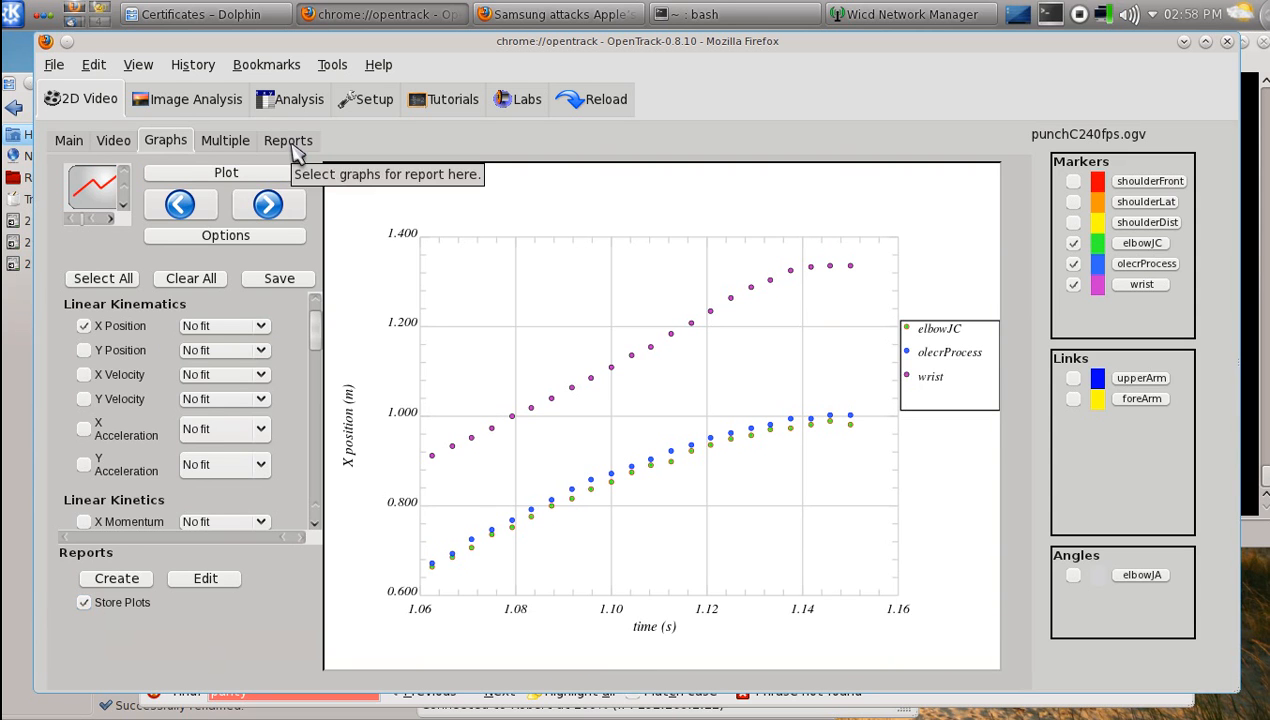
Open the report graph selection and look through the stored X position plots.
{"action": "left_click", "coordinate": [294, 146]}
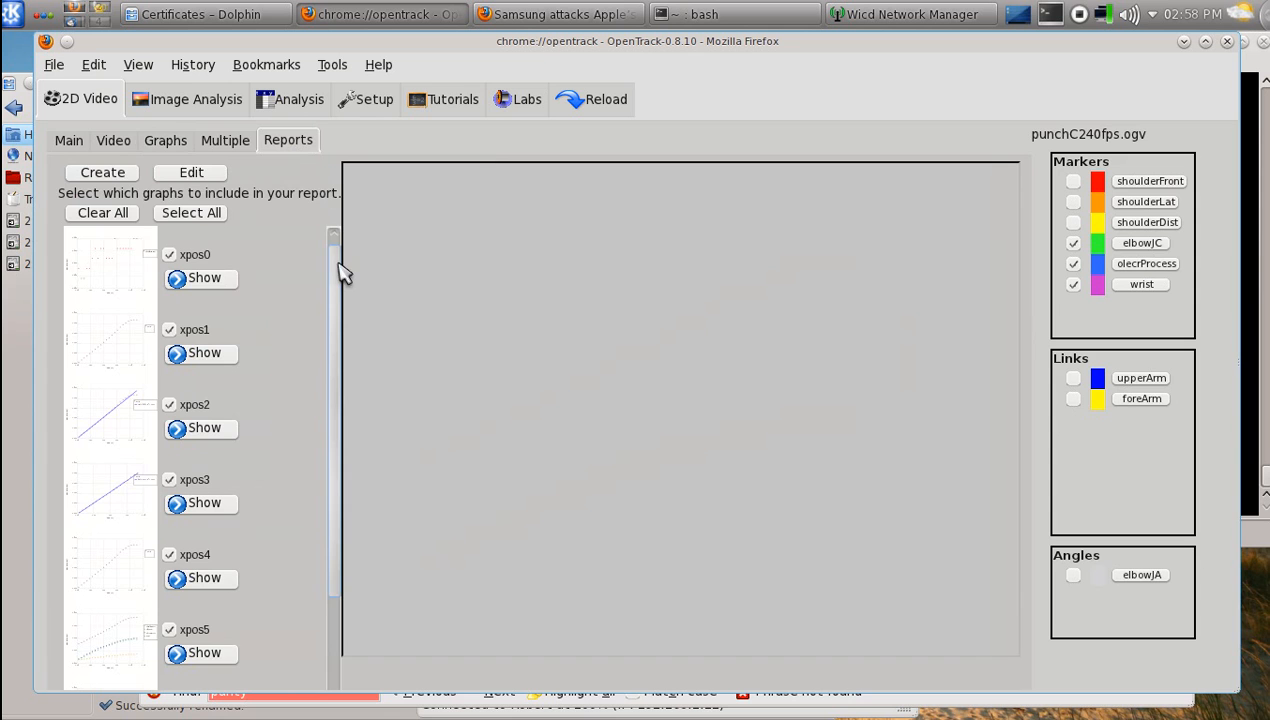
{"action": "scroll", "coordinate": [345, 397], "scroll_direction": "down", "scroll_amount": 3}
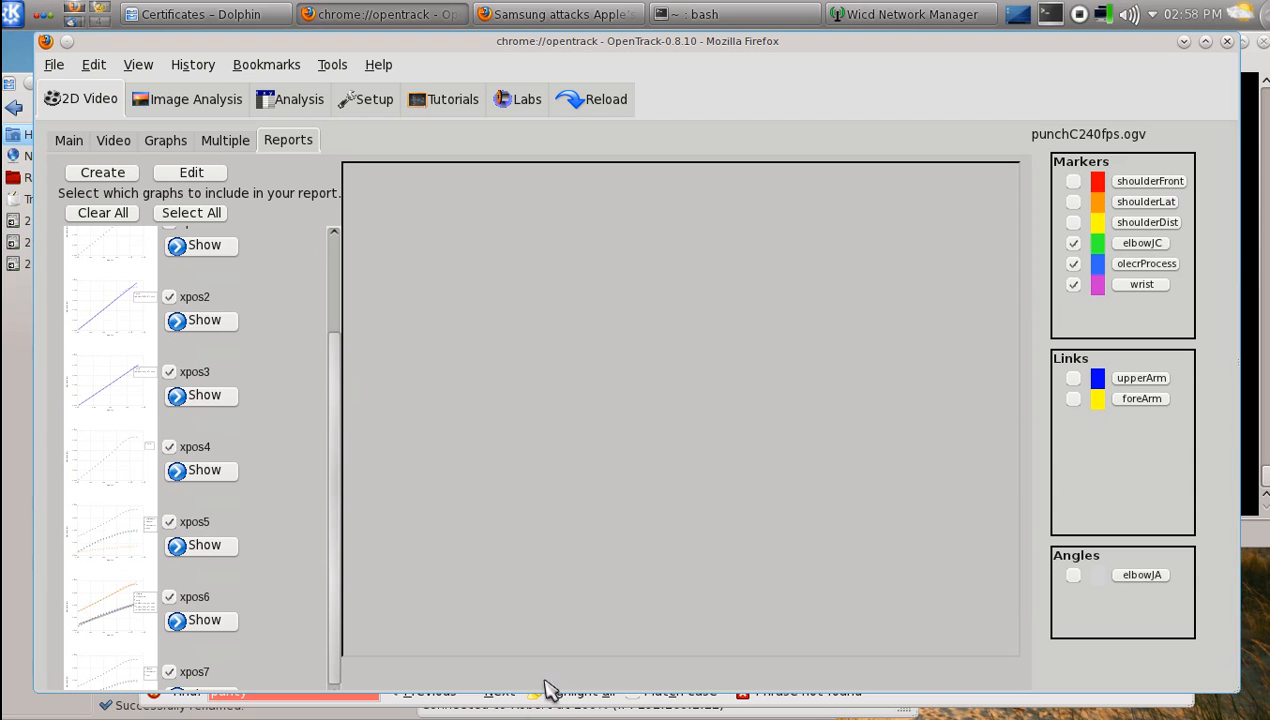
Enlarge the window and display the stored xpos7 and xpos6 graphs, comparing them with the current plot.
{"action": "left_click_drag", "start_coordinate": [547, 692], "coordinate": [547, 717]}
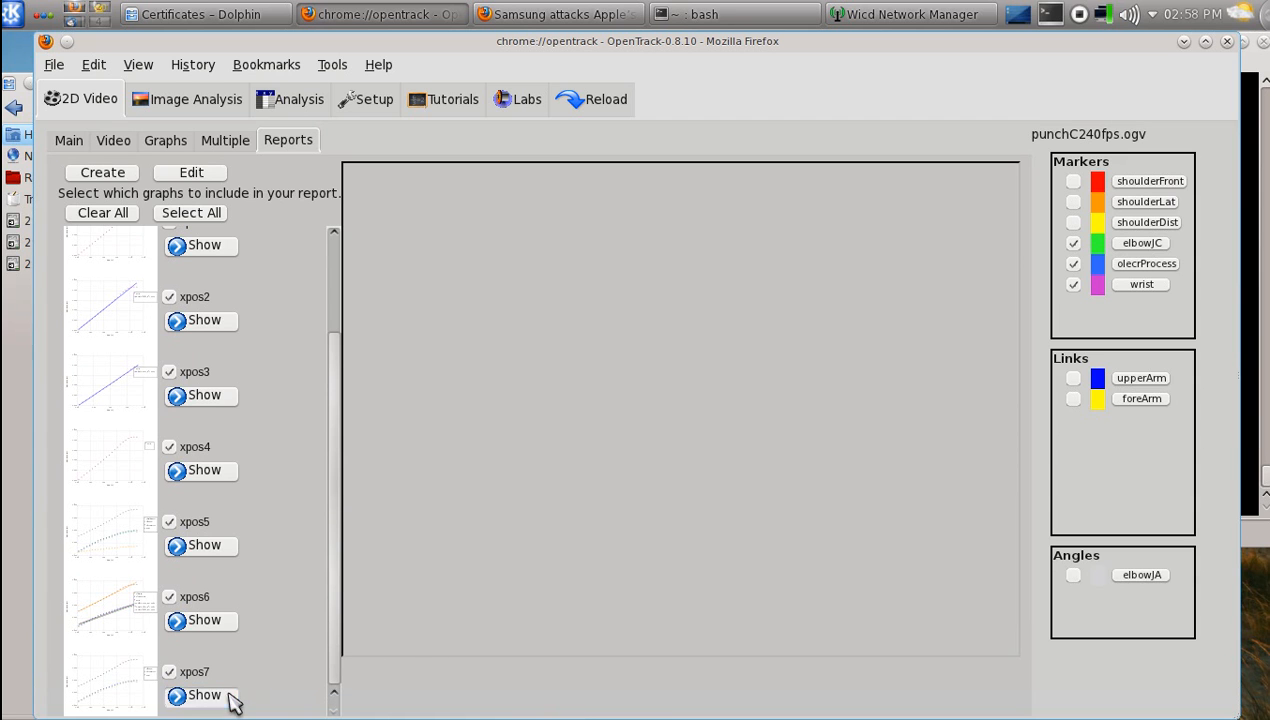
{"action": "left_click", "coordinate": [230, 698]}
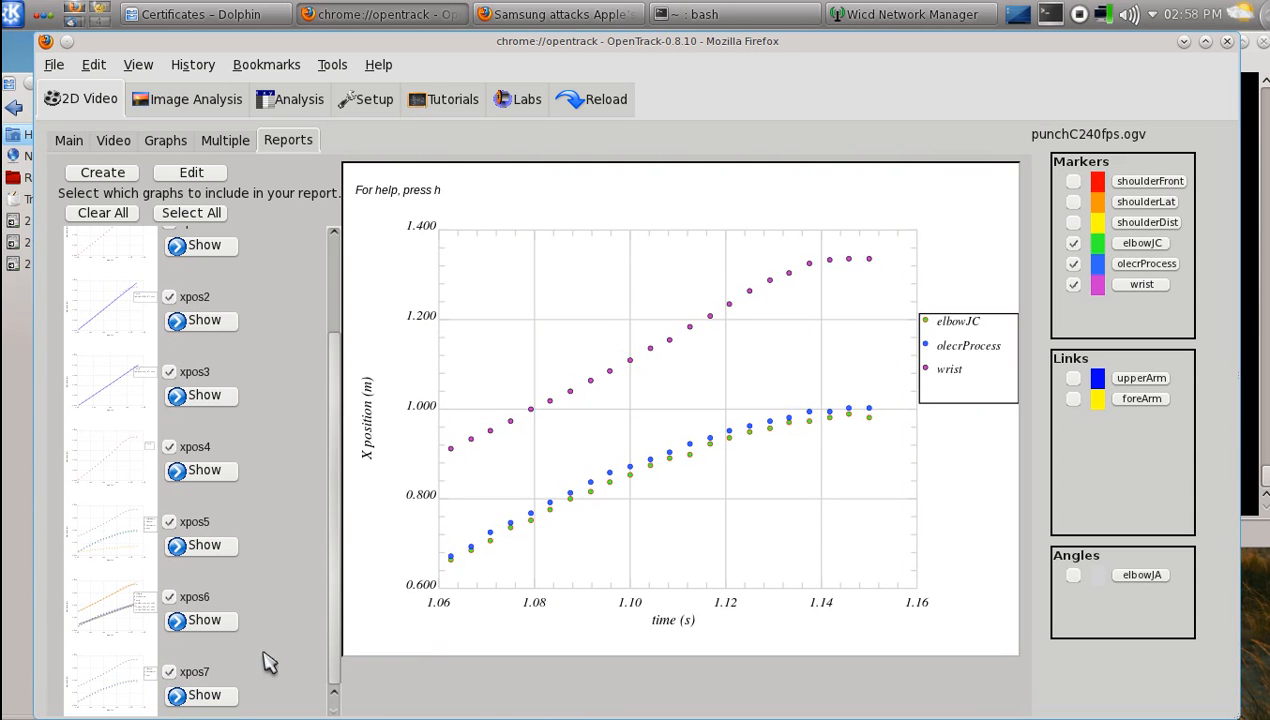
{"action": "left_click", "coordinate": [222, 622]}
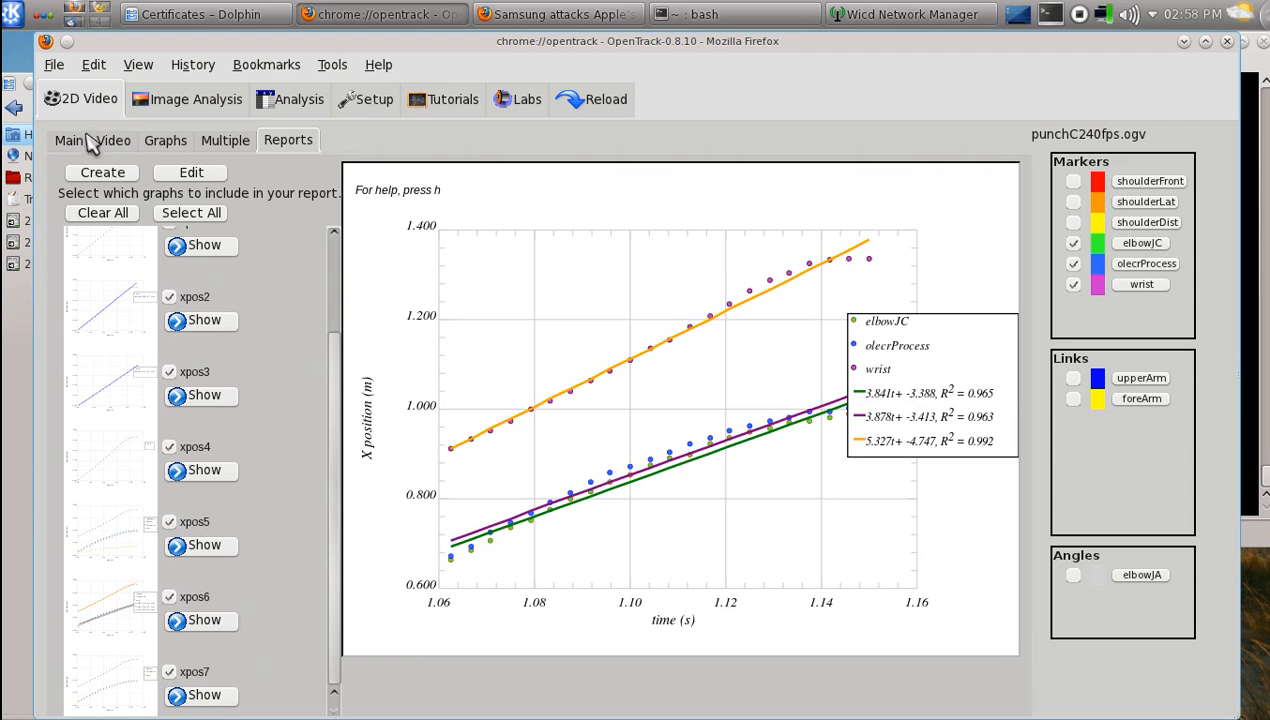
{"action": "left_click", "coordinate": [160, 145]}
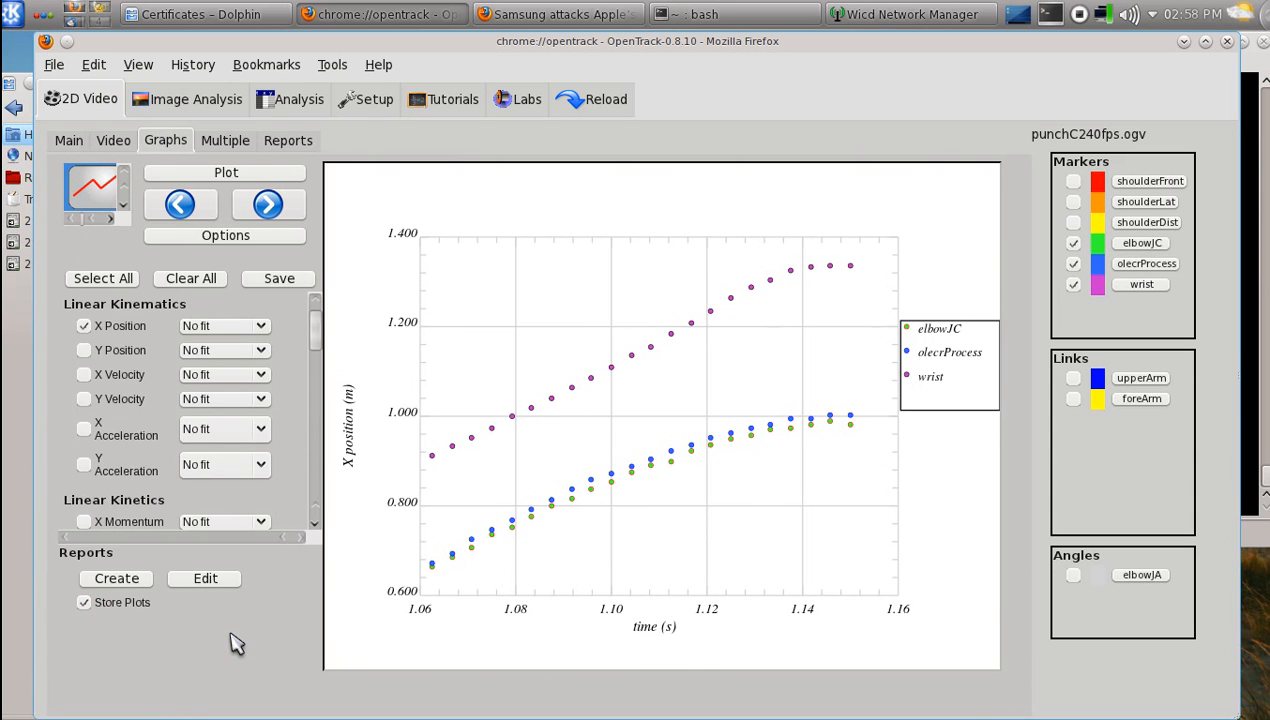
{"action": "left_click", "coordinate": [292, 143]}
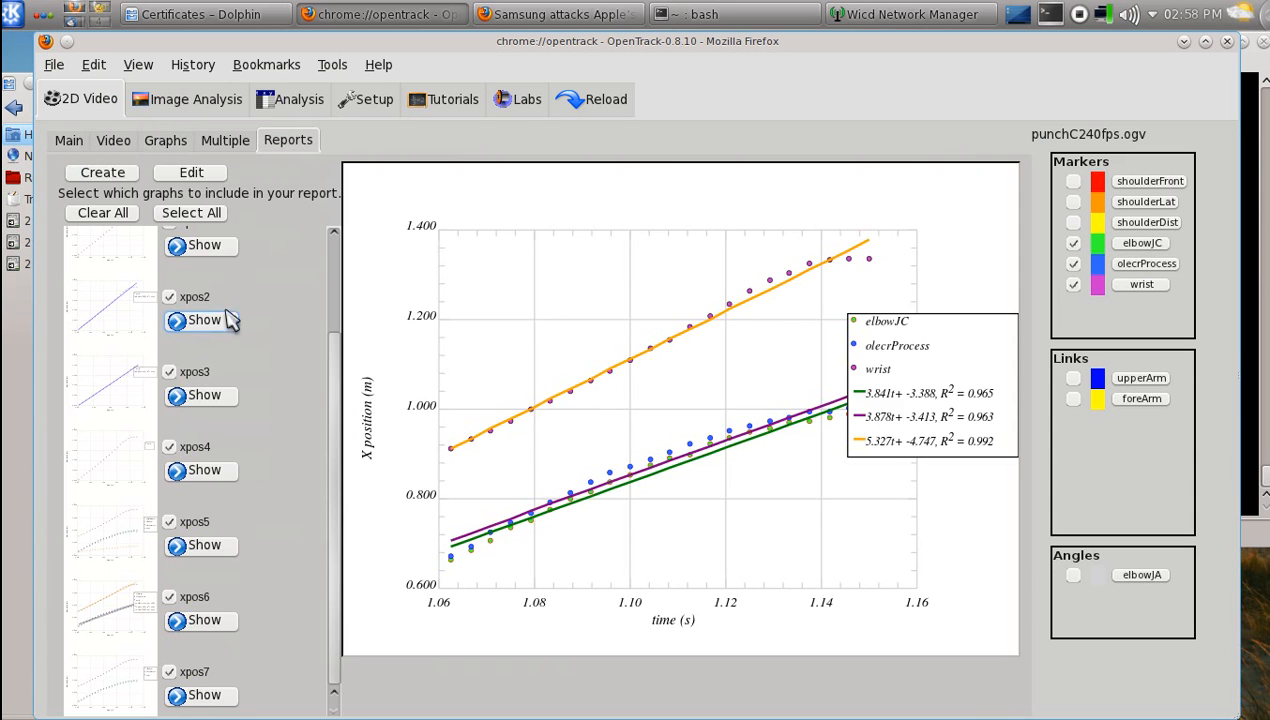
Set the Y Maximum of the current X position plot to 1.5 and save the axis range.
{"action": "left_click", "coordinate": [160, 145]}
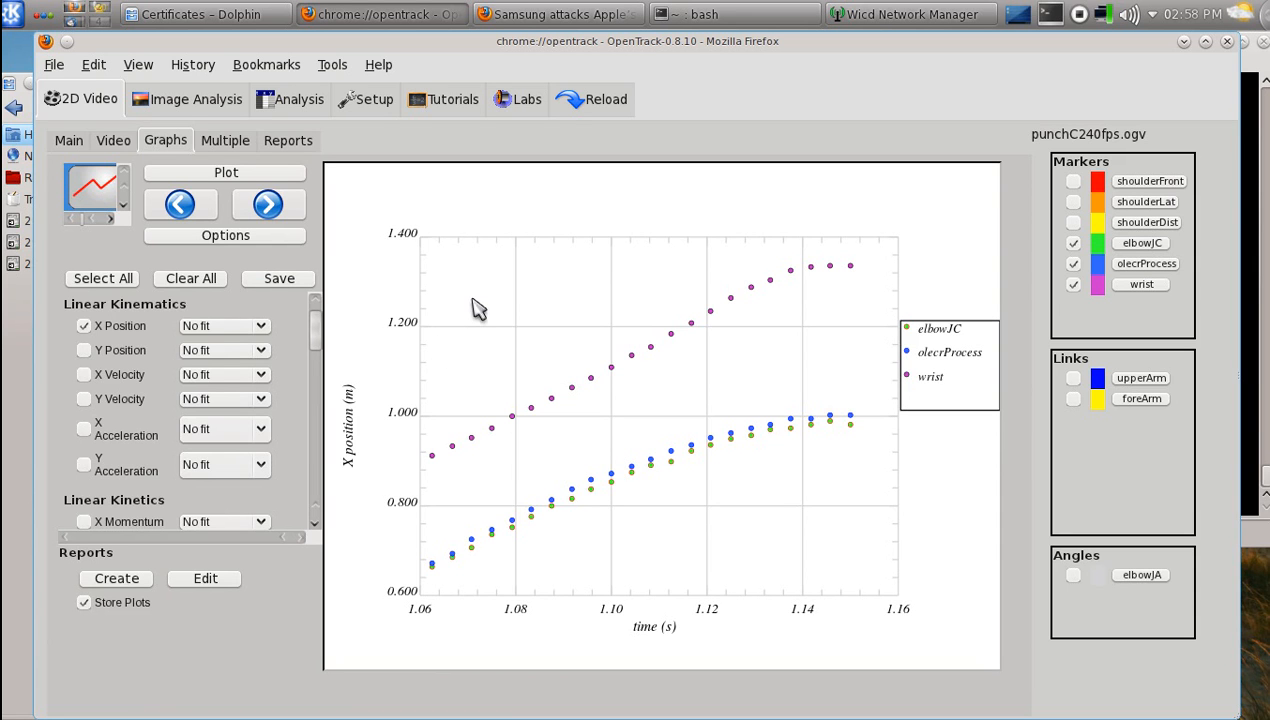
{"action": "left_click", "coordinate": [561, 303]}
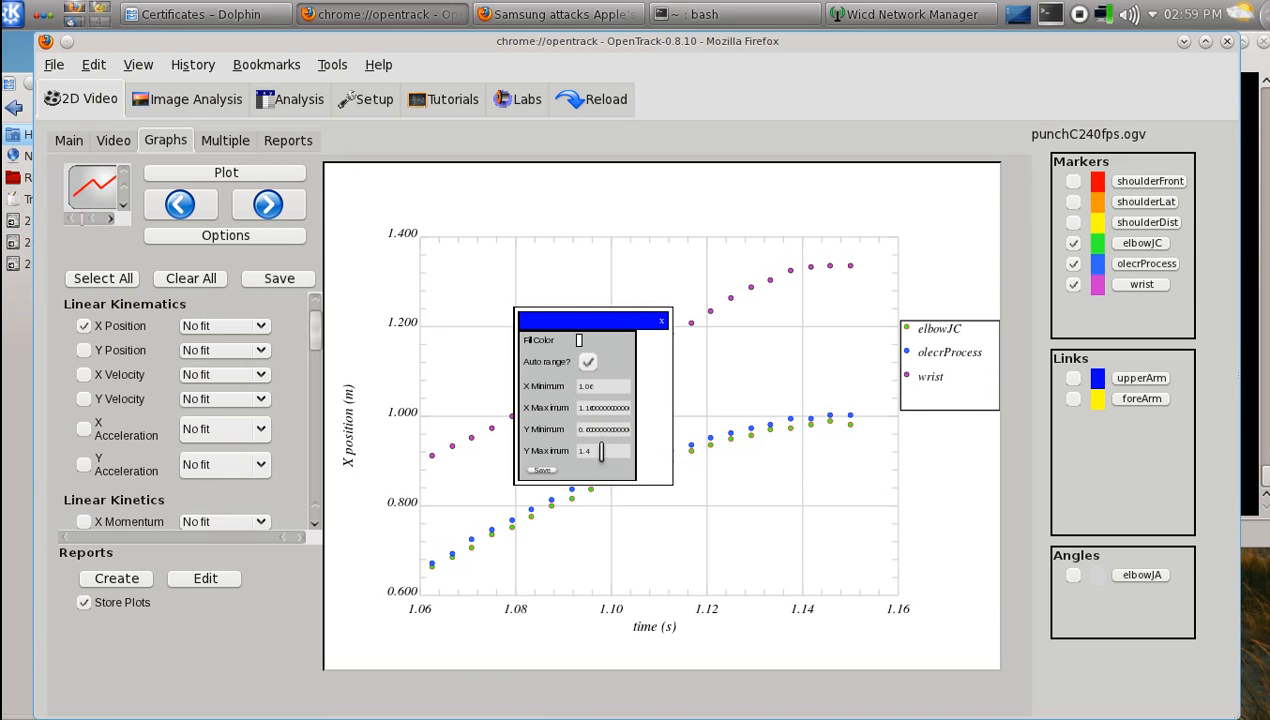
{"action": "double_click", "coordinate": [572, 451]}
{"action": "type", "text": "1.5"}
{"action": "left_click", "coordinate": [539, 471]}
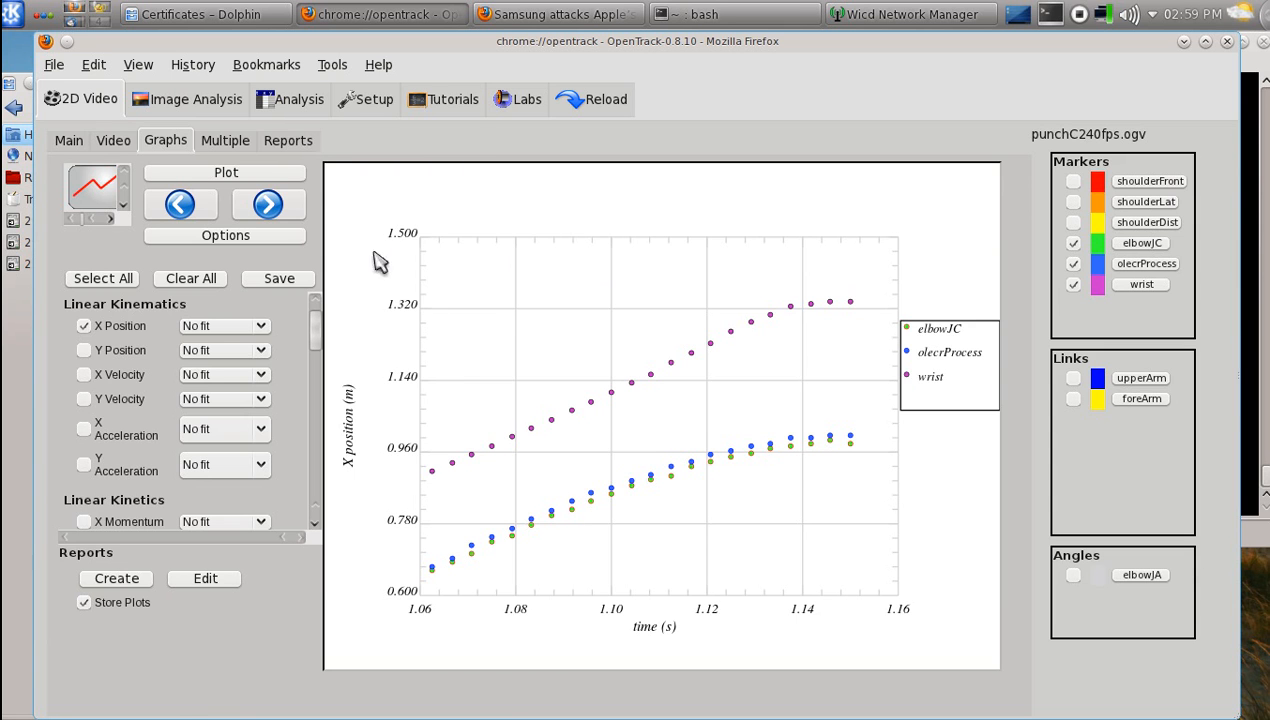
Display the stored xpos2 report graph and check its frame information for the file address.
{"action": "left_click", "coordinate": [287, 142]}
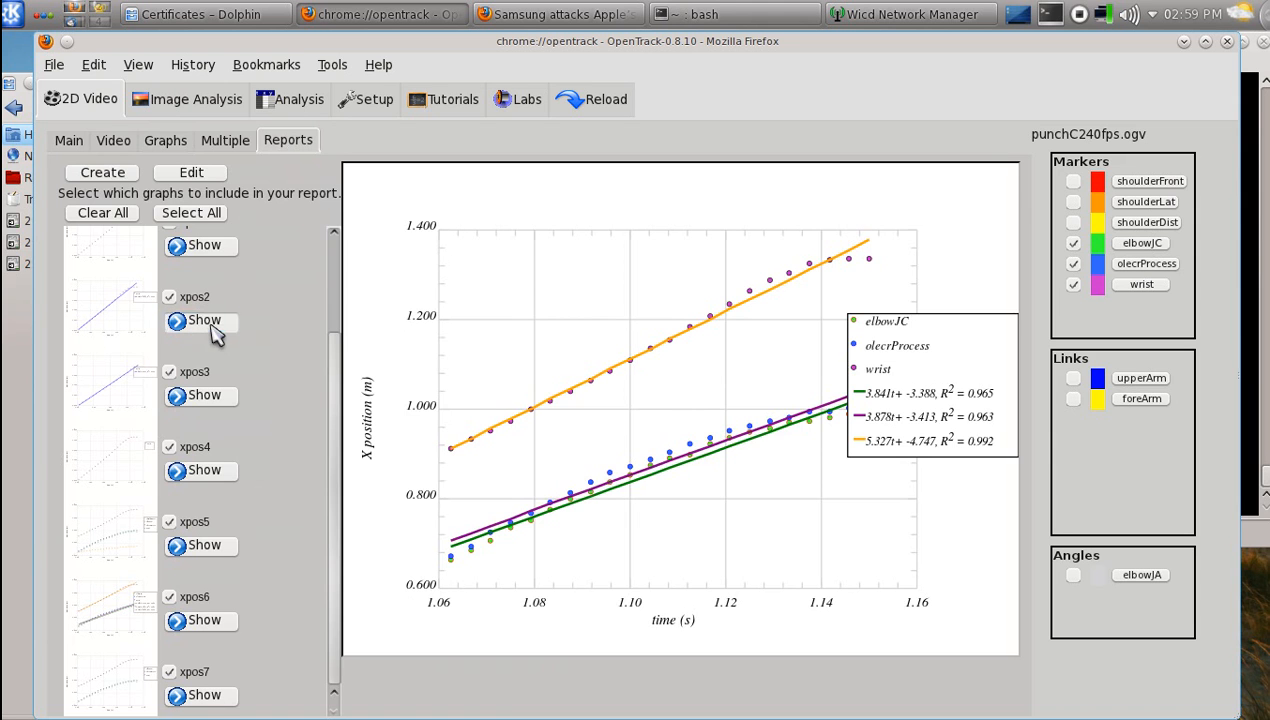
{"action": "right_click", "coordinate": [591, 281]}
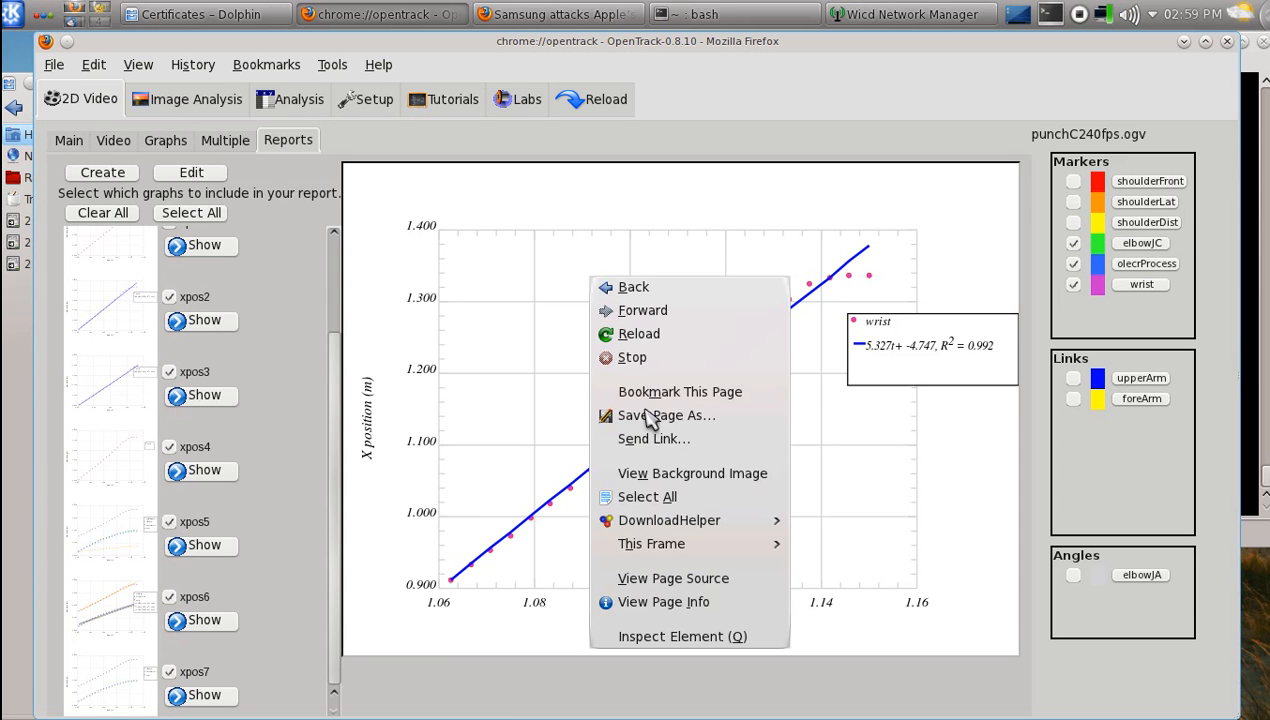
{"action": "mouse_move", "coordinate": [678, 543]}
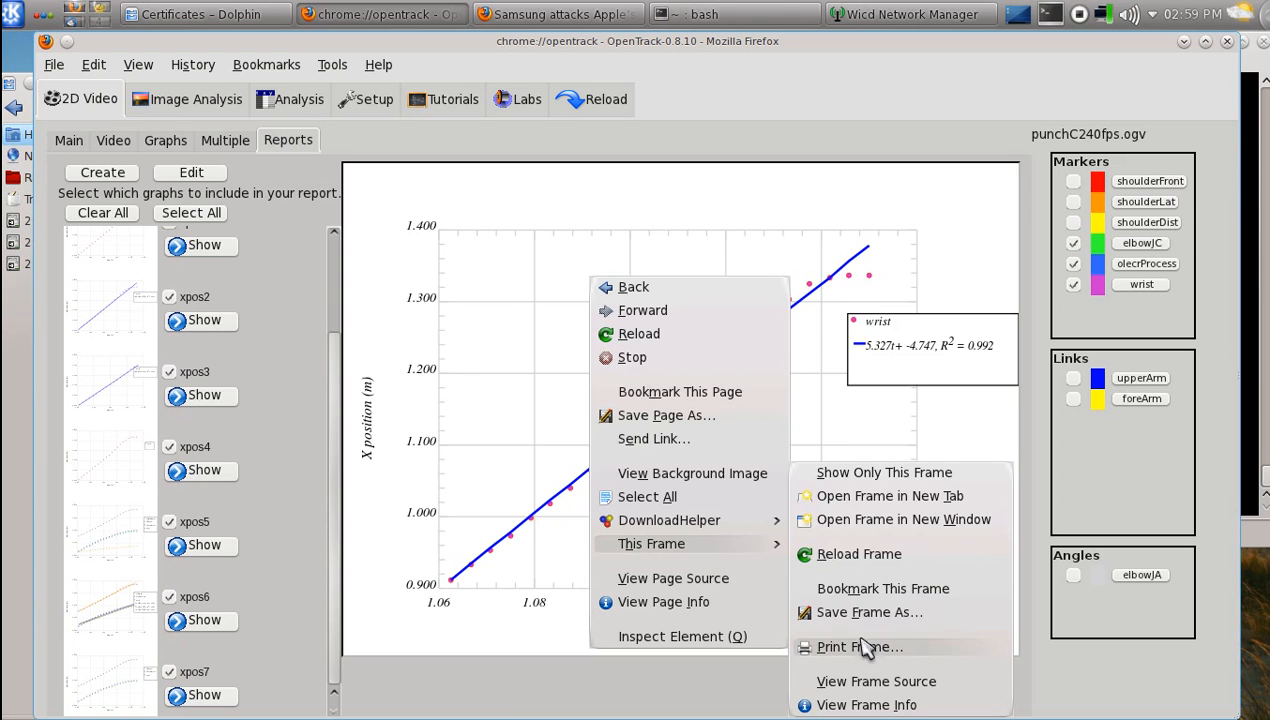
{"action": "left_click", "coordinate": [866, 705]}
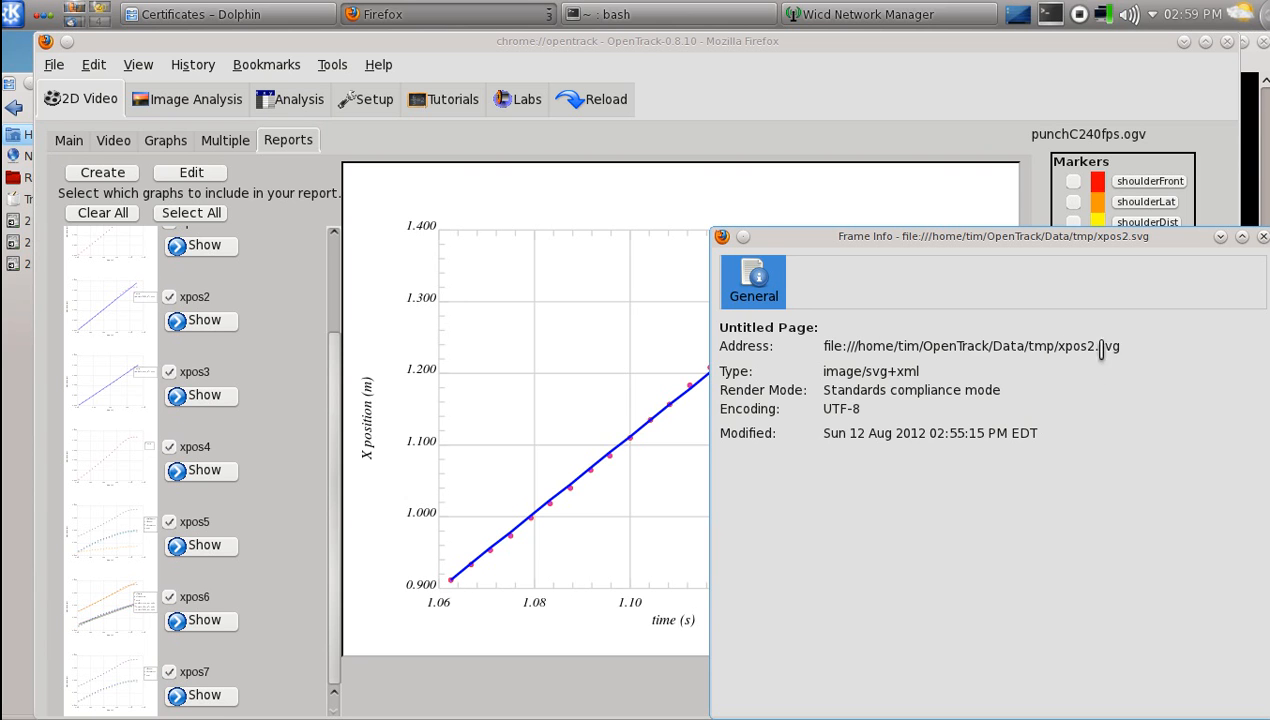
{"action": "left_click", "coordinate": [1261, 237]}
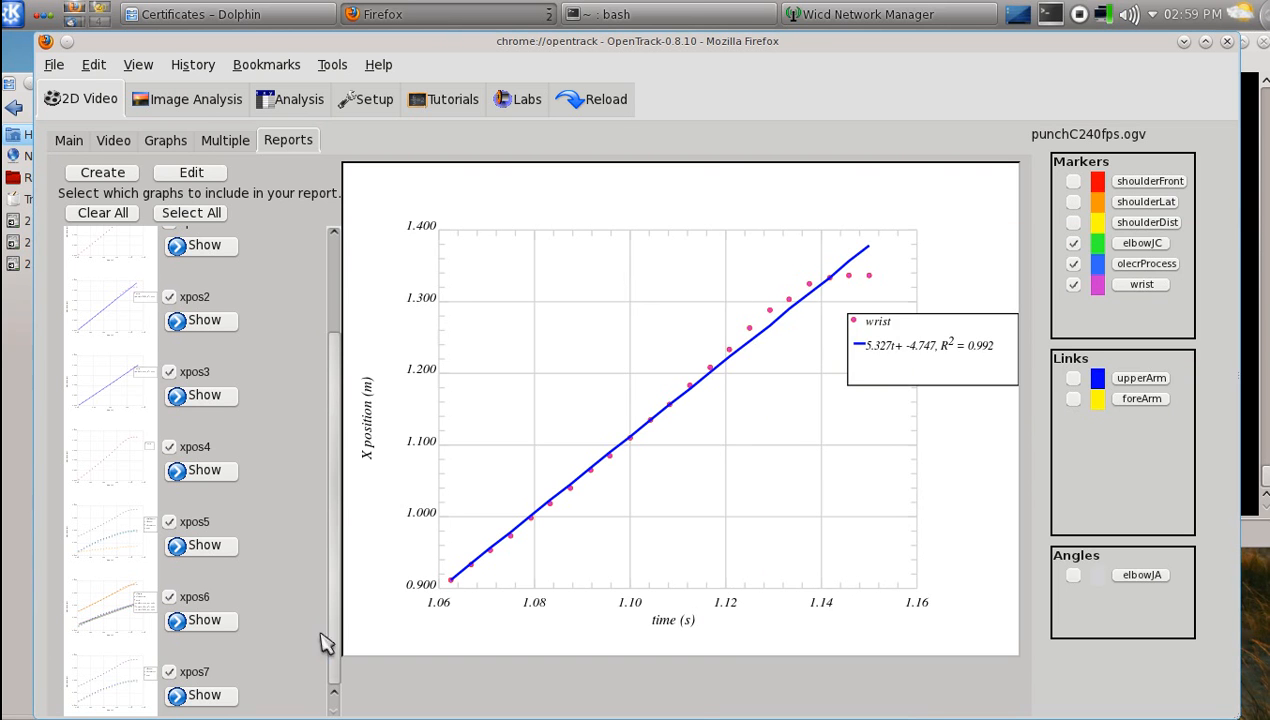
Set the Y Maximum of the stored xpos7 report graph to 1.5, allowing the script and remembering the decision.
{"action": "left_click", "coordinate": [224, 701]}
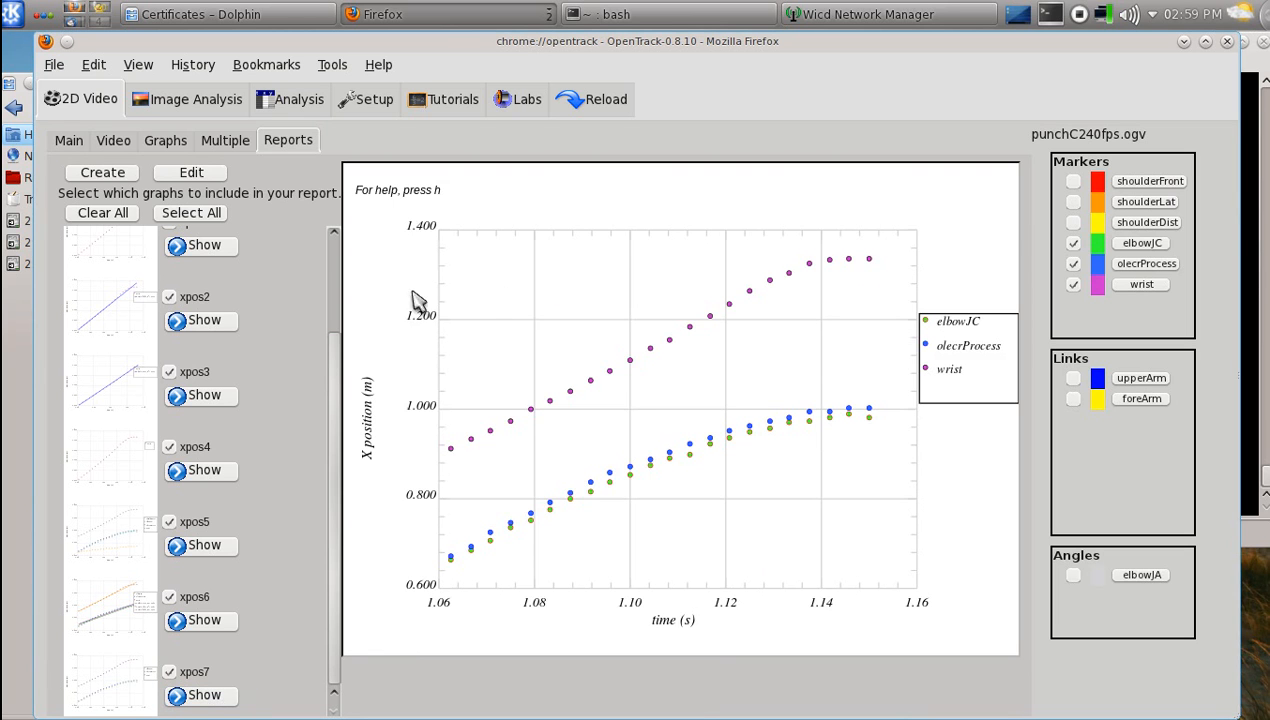
{"action": "left_click", "coordinate": [565, 298]}
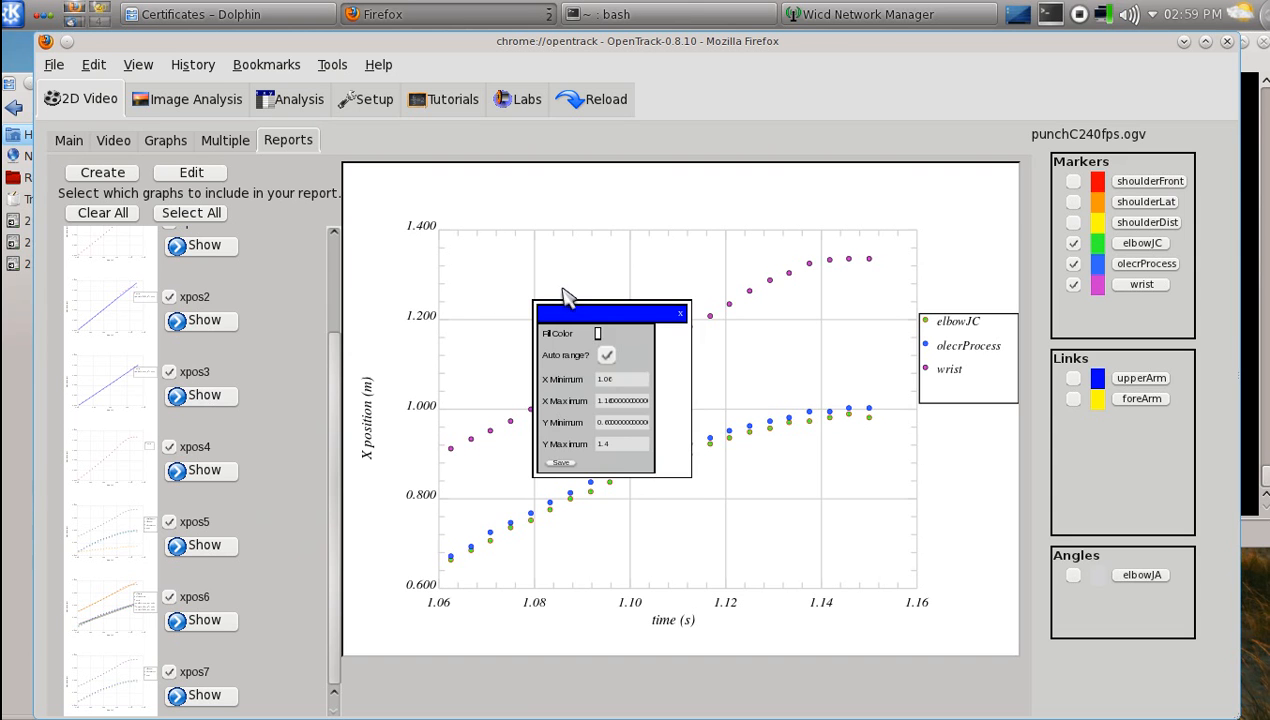
{"action": "left_click", "coordinate": [627, 440]}
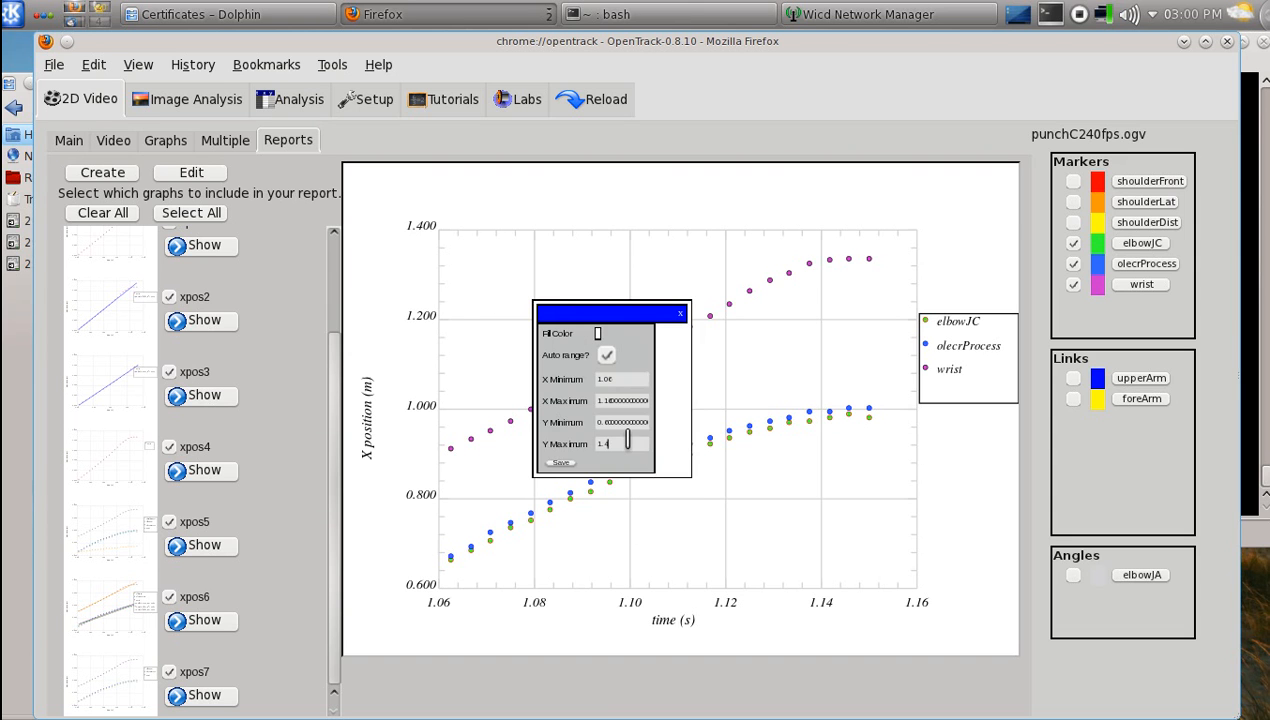
{"action": "left_click", "coordinate": [556, 463]}
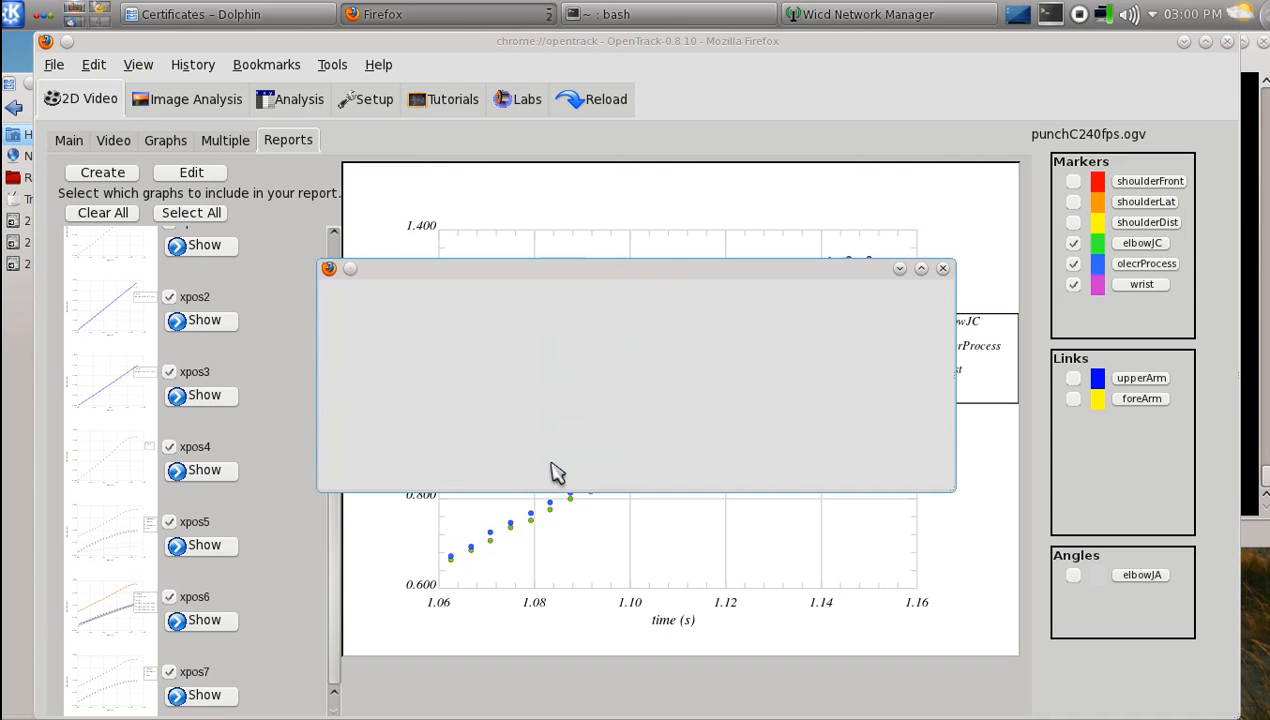
{"action": "left_click", "coordinate": [492, 431]}
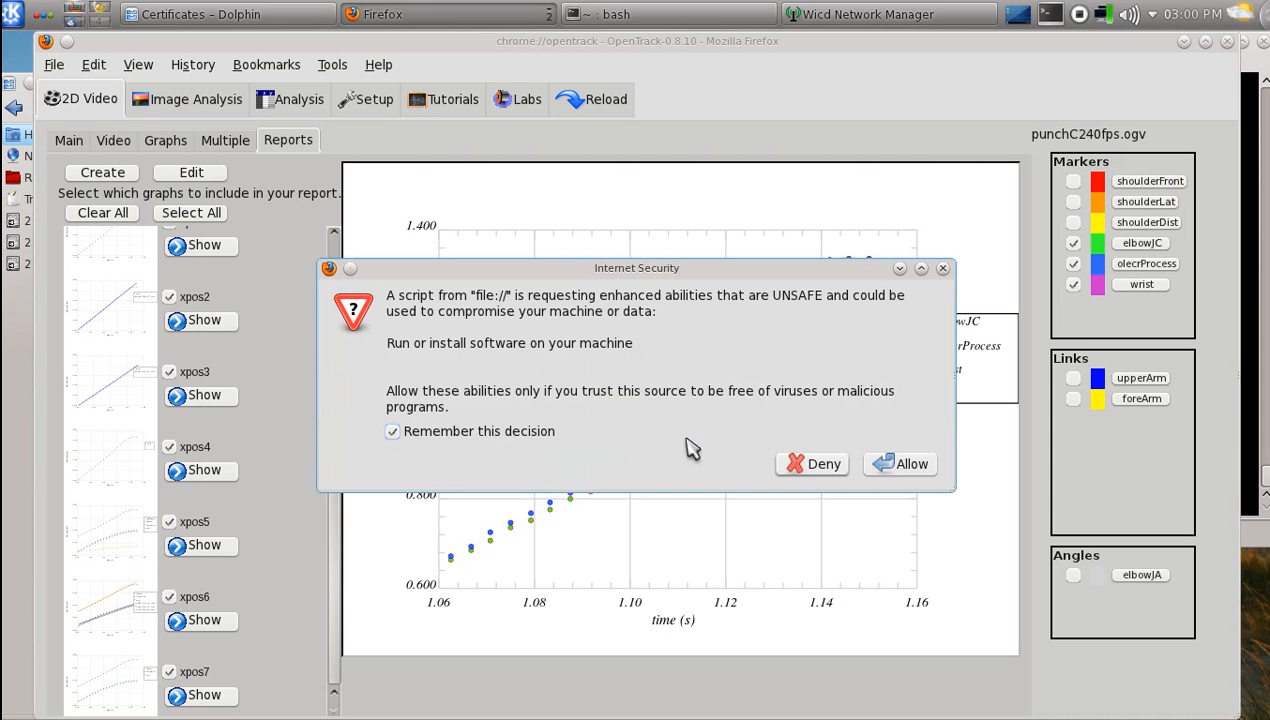
{"action": "left_click", "coordinate": [878, 464]}
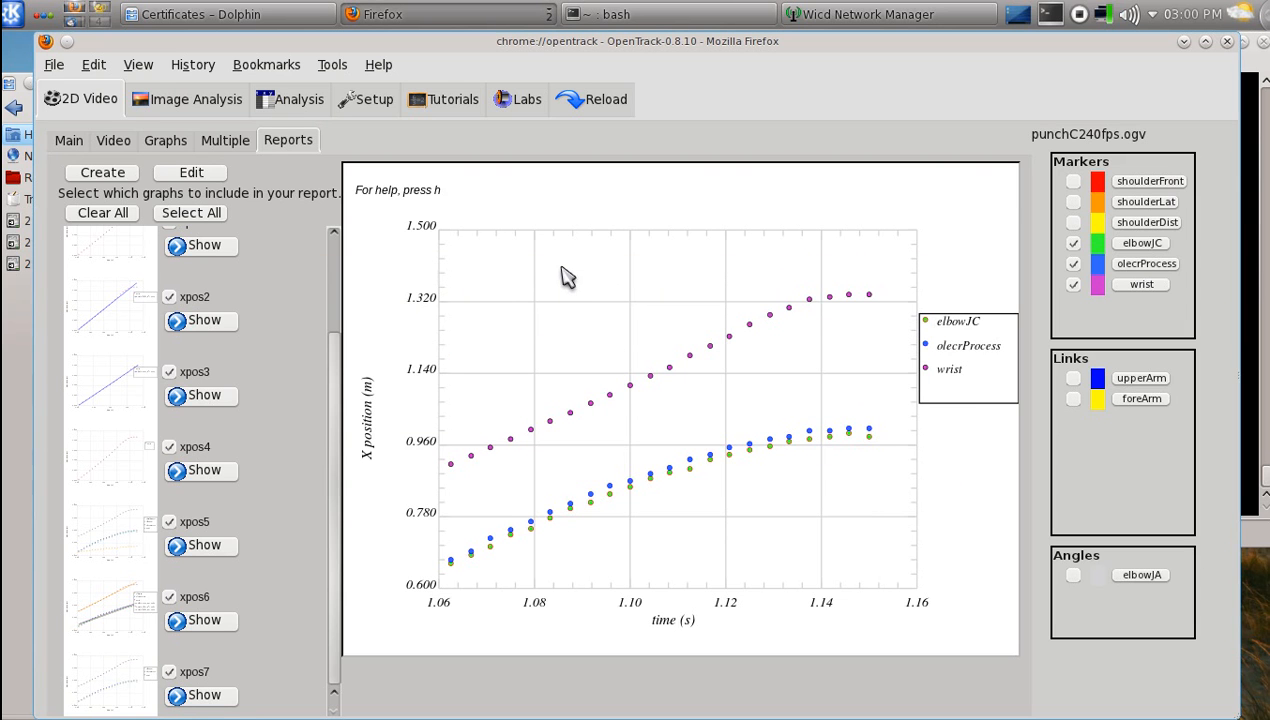
Compare the current plot with the edited xpos7 report graph and look through the stored graph list.
{"action": "left_click", "coordinate": [166, 141]}
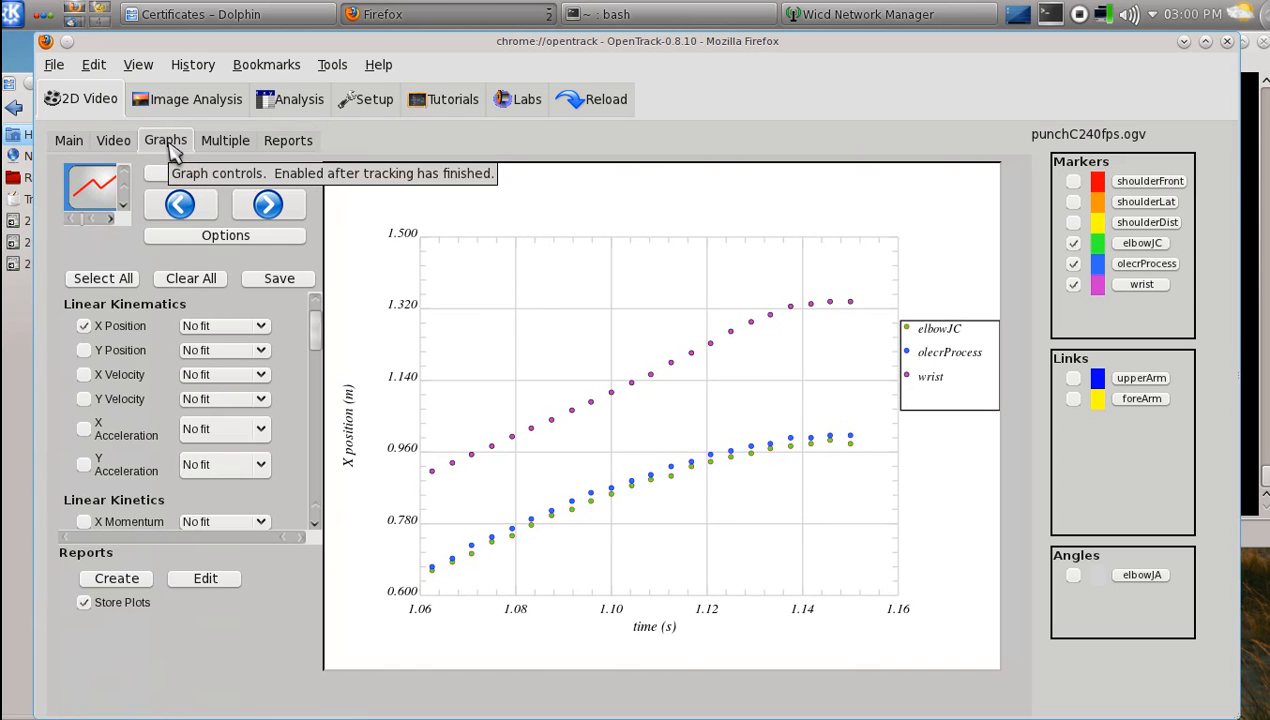
{"action": "left_click", "coordinate": [289, 146]}
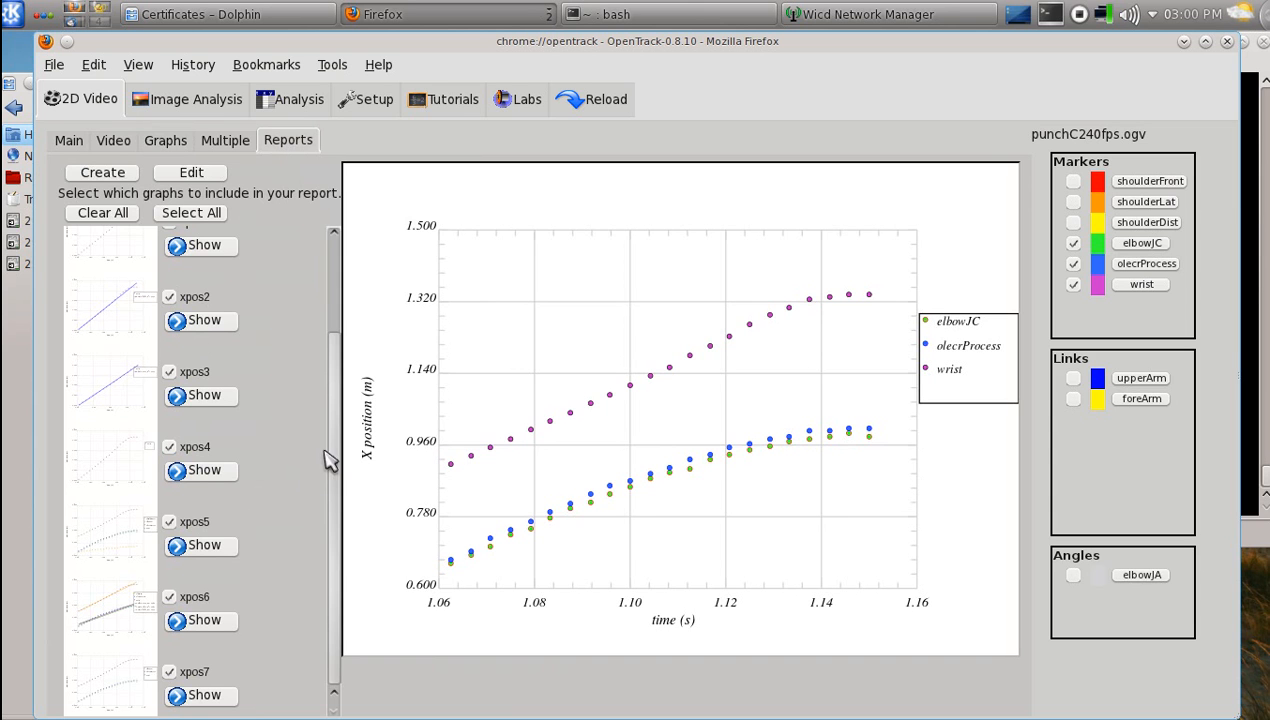
{"action": "left_click_drag", "start_coordinate": [333, 460], "coordinate": [349, 313]}
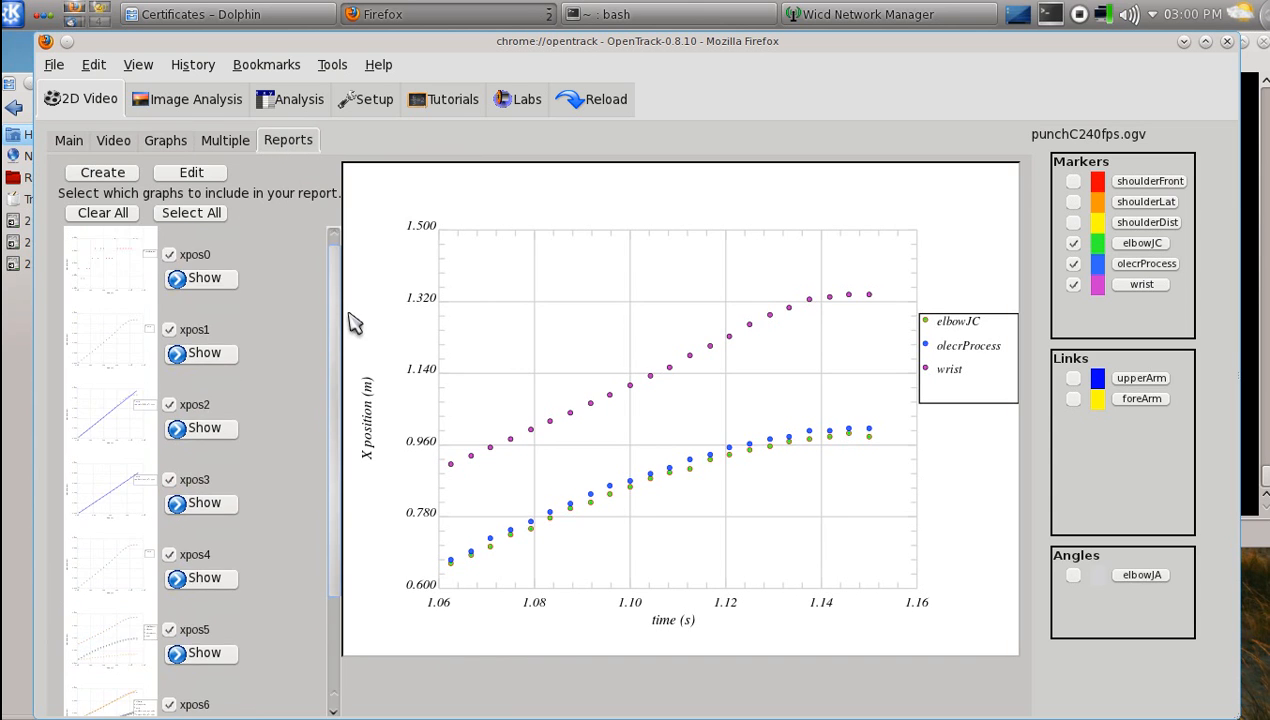
{"action": "scroll", "coordinate": [326, 573], "scroll_direction": "down", "scroll_amount": 3}
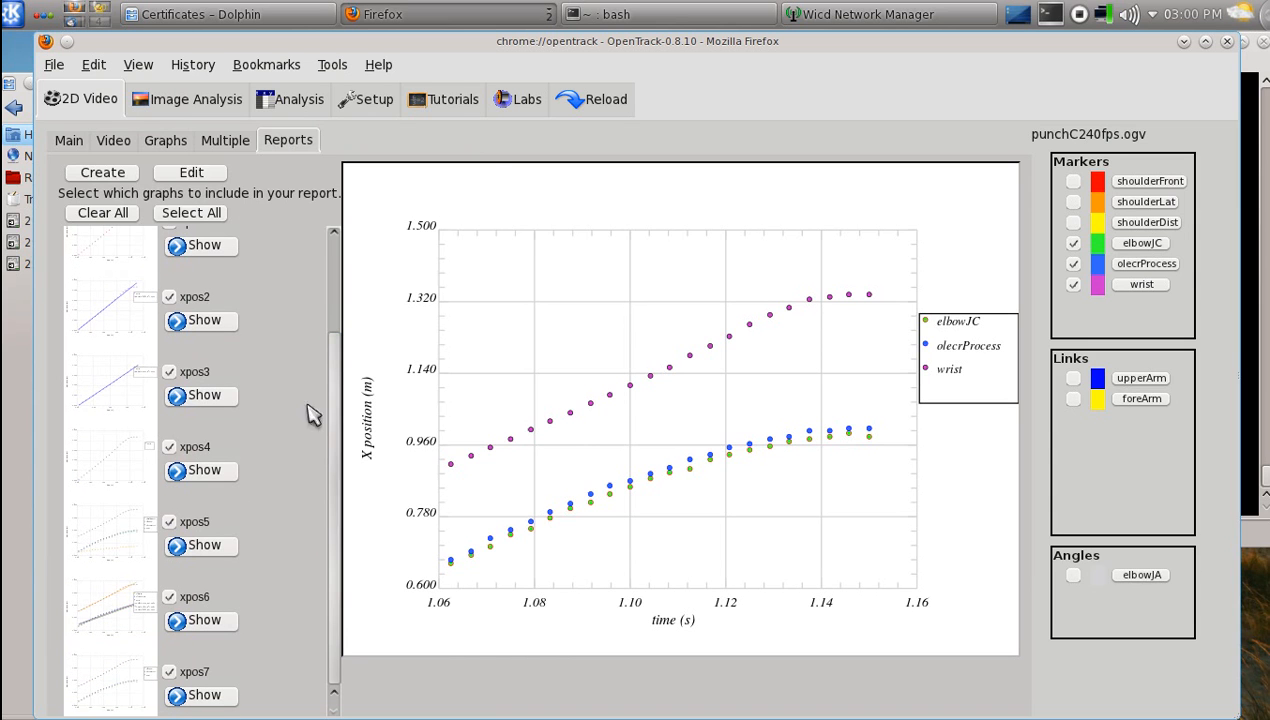
Nudge the current plot's X position (m) axis title up and back down.
{"action": "left_click", "coordinate": [166, 141]}
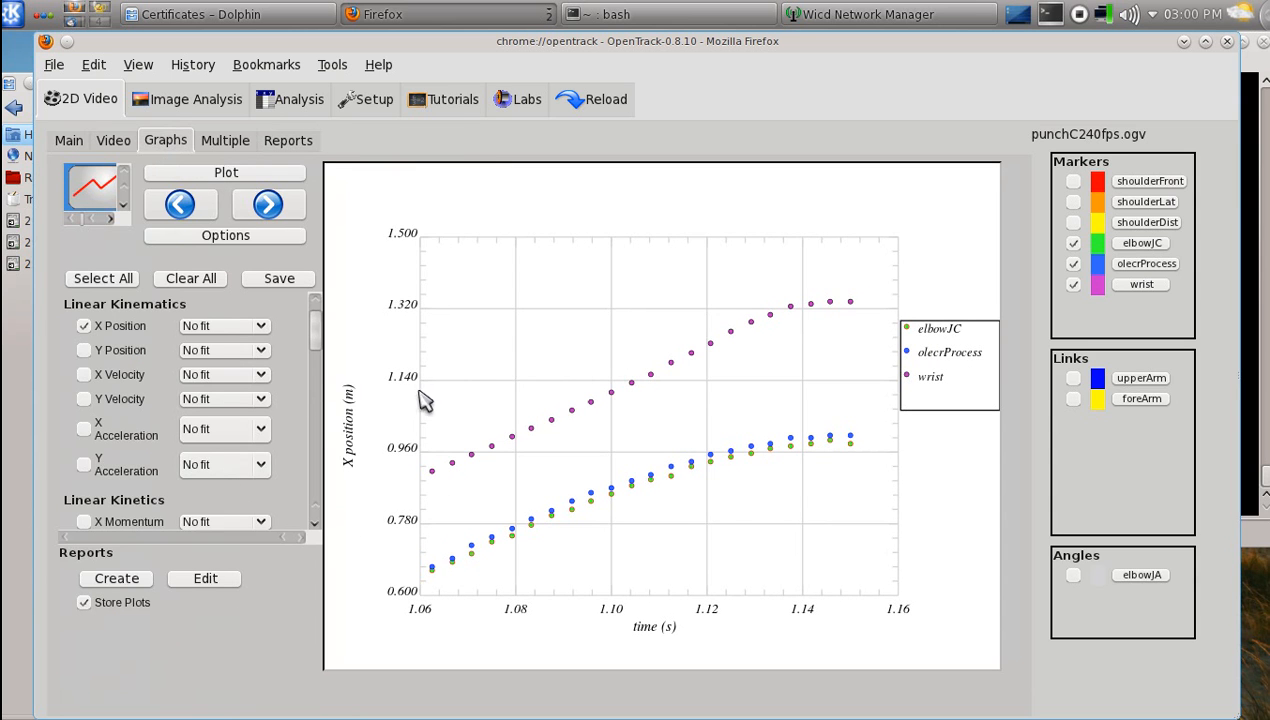
{"action": "left_click", "coordinate": [352, 440]}
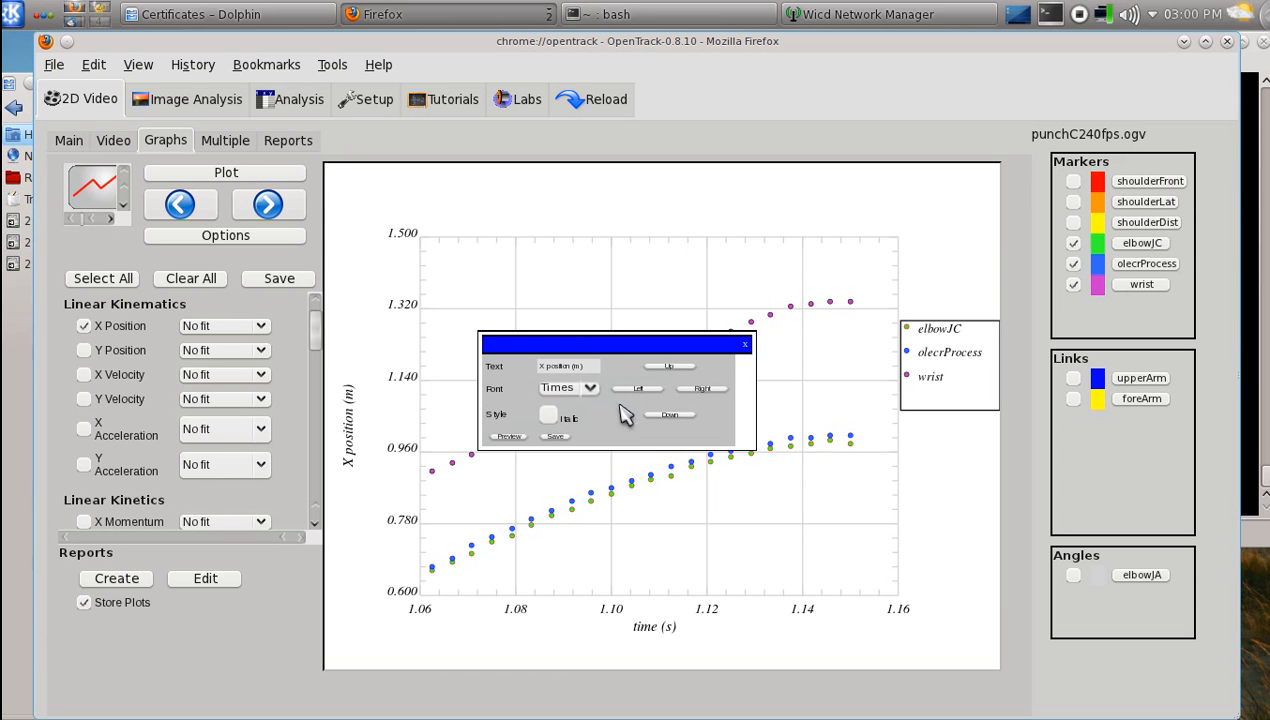
{"action": "left_click", "coordinate": [669, 368]}
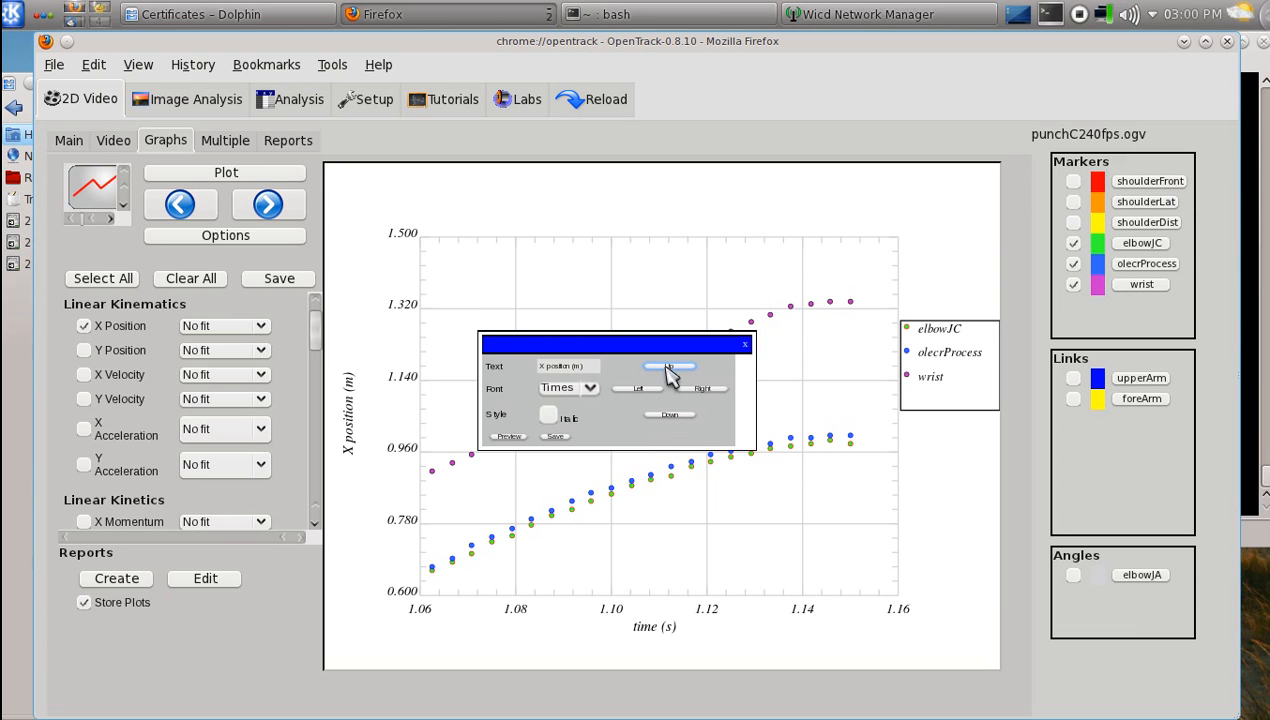
{"action": "left_click", "coordinate": [669, 414]}
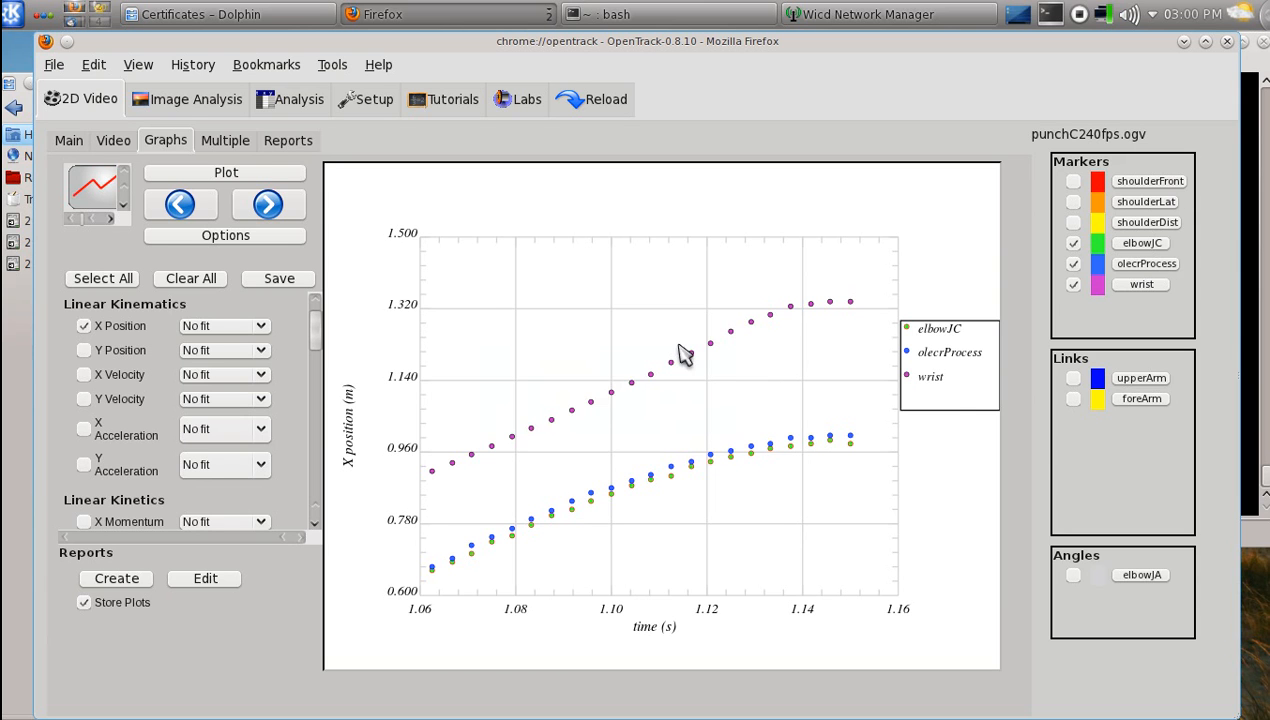
Shift the current plot's legend slightly to the left and close its position settings.
{"action": "left_click", "coordinate": [955, 405]}
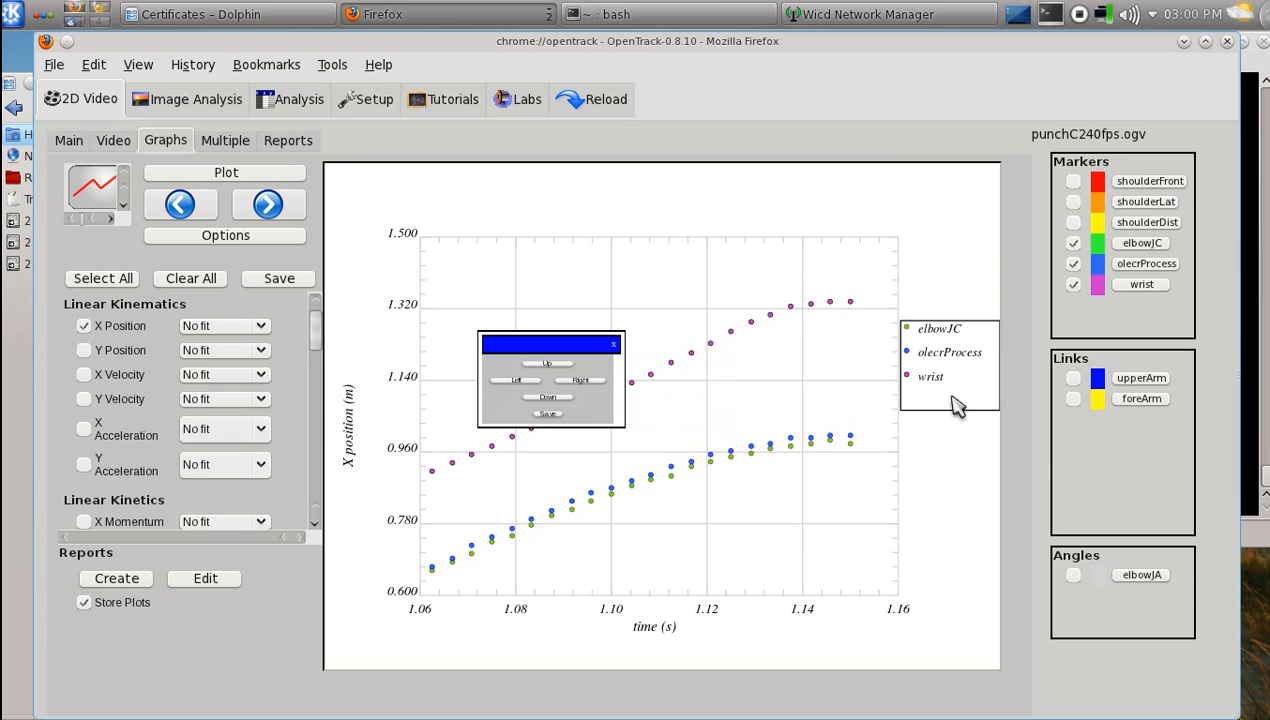
{"action": "left_click", "coordinate": [502, 382]}
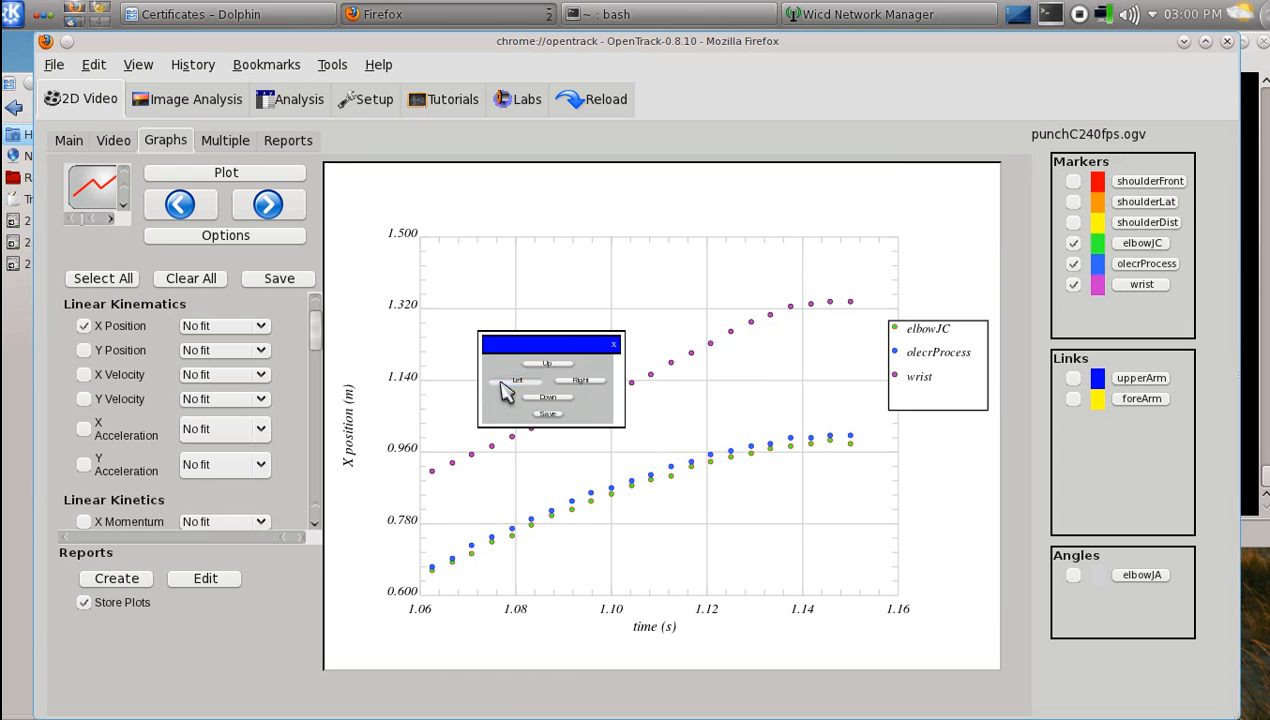
{"action": "left_click", "coordinate": [577, 385]}
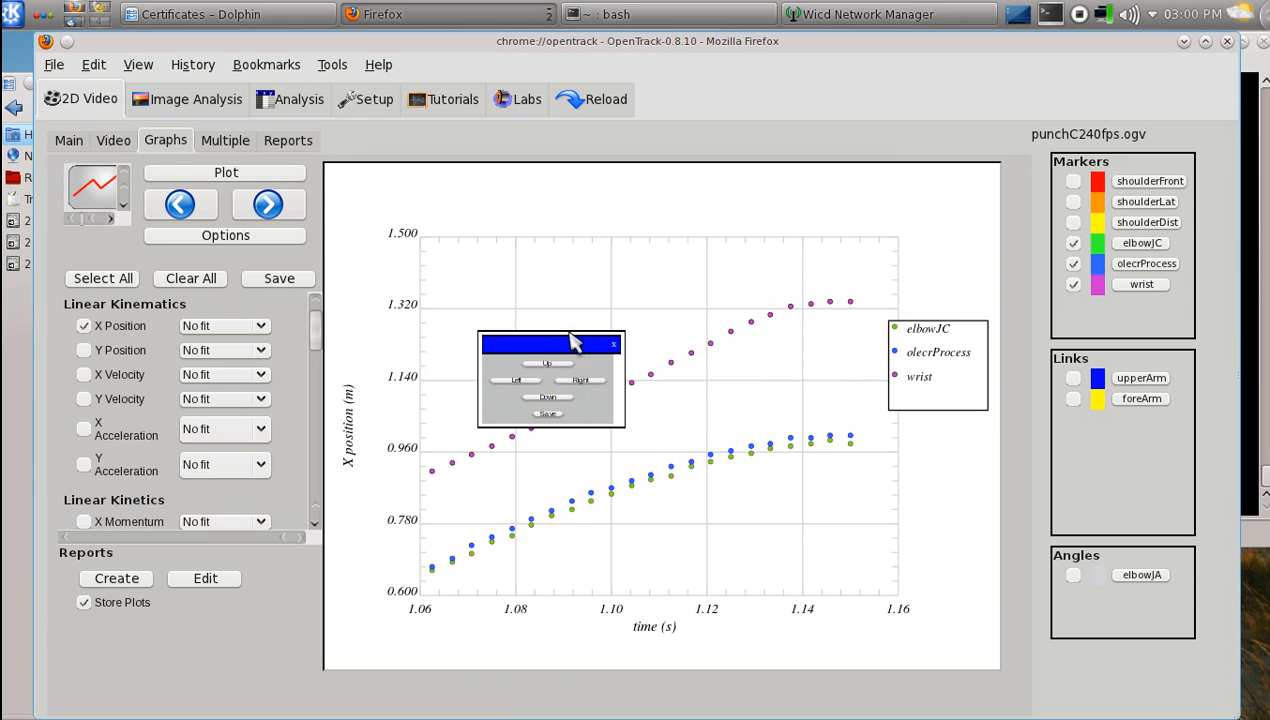
{"action": "left_click", "coordinate": [571, 343]}
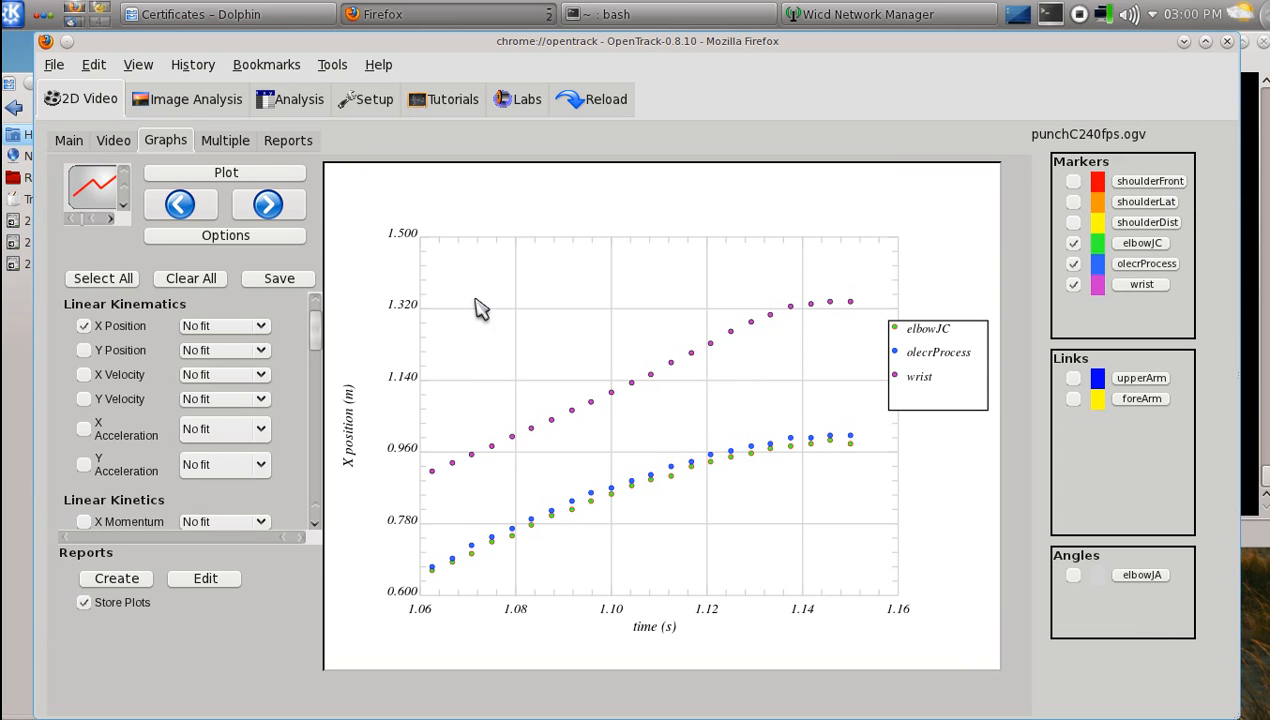
Zoom the stored xpos7 report graph to a region spanning about 1.07–1.15 s and 0.855–1.378 m, and replot it.
{"action": "left_click", "coordinate": [290, 146]}
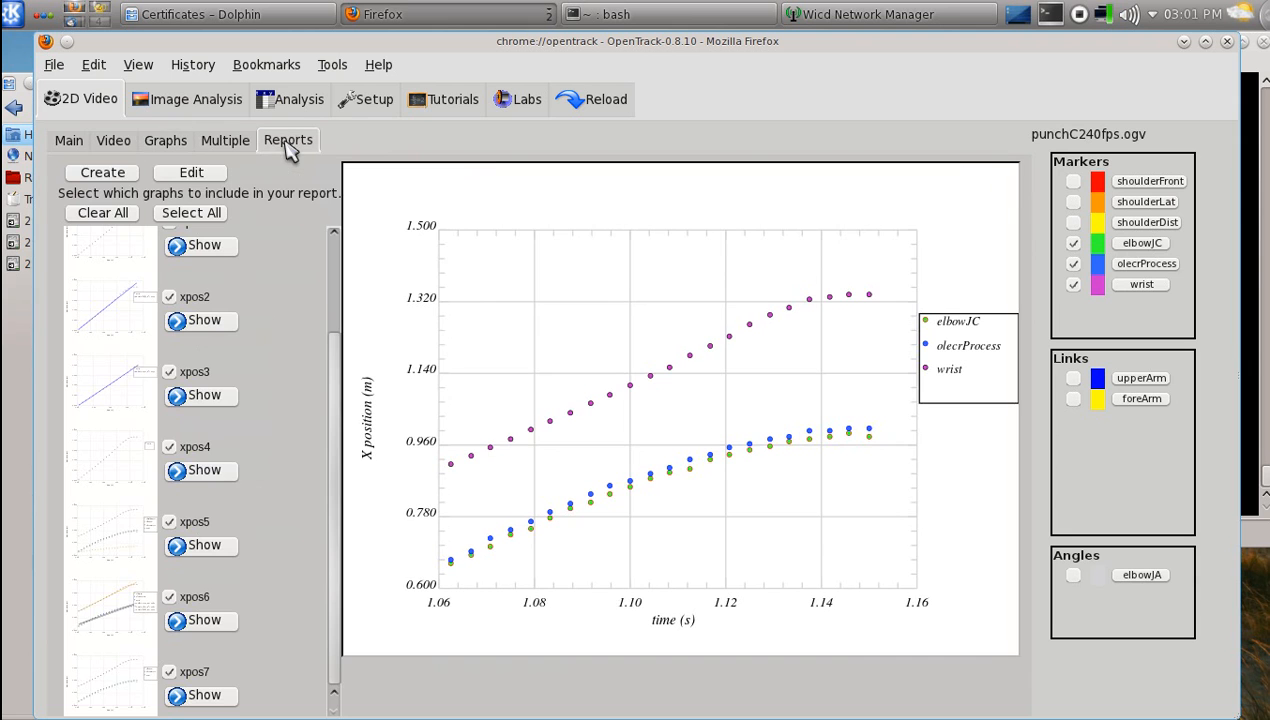
{"action": "left_click", "coordinate": [468, 281]}
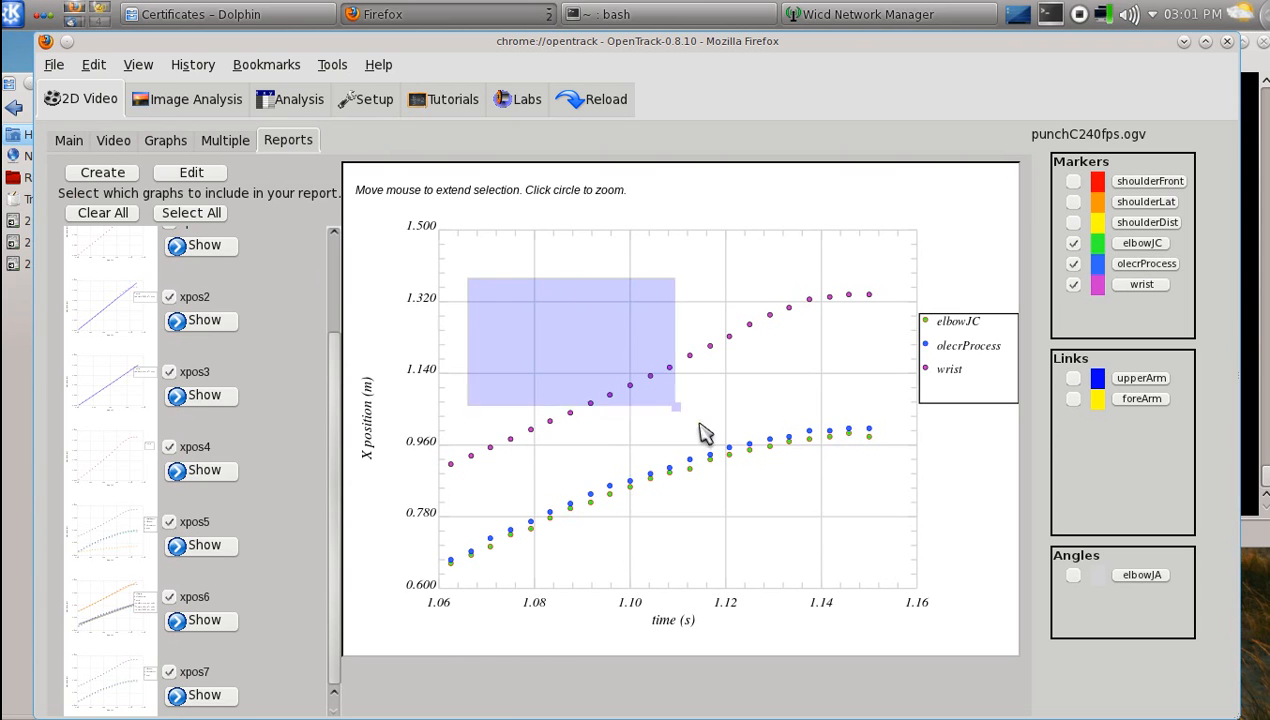
{"action": "left_click", "coordinate": [848, 522]}
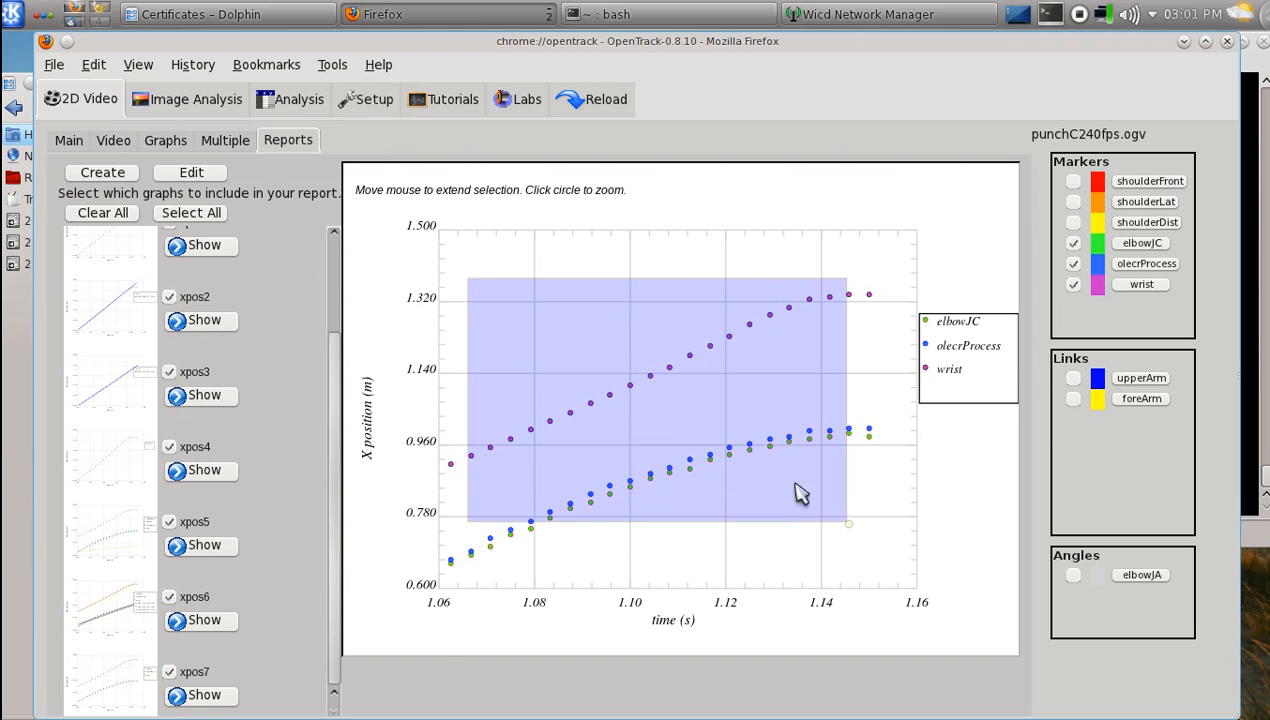
{"action": "left_click_drag", "start_coordinate": [848, 522], "coordinate": [893, 500]}
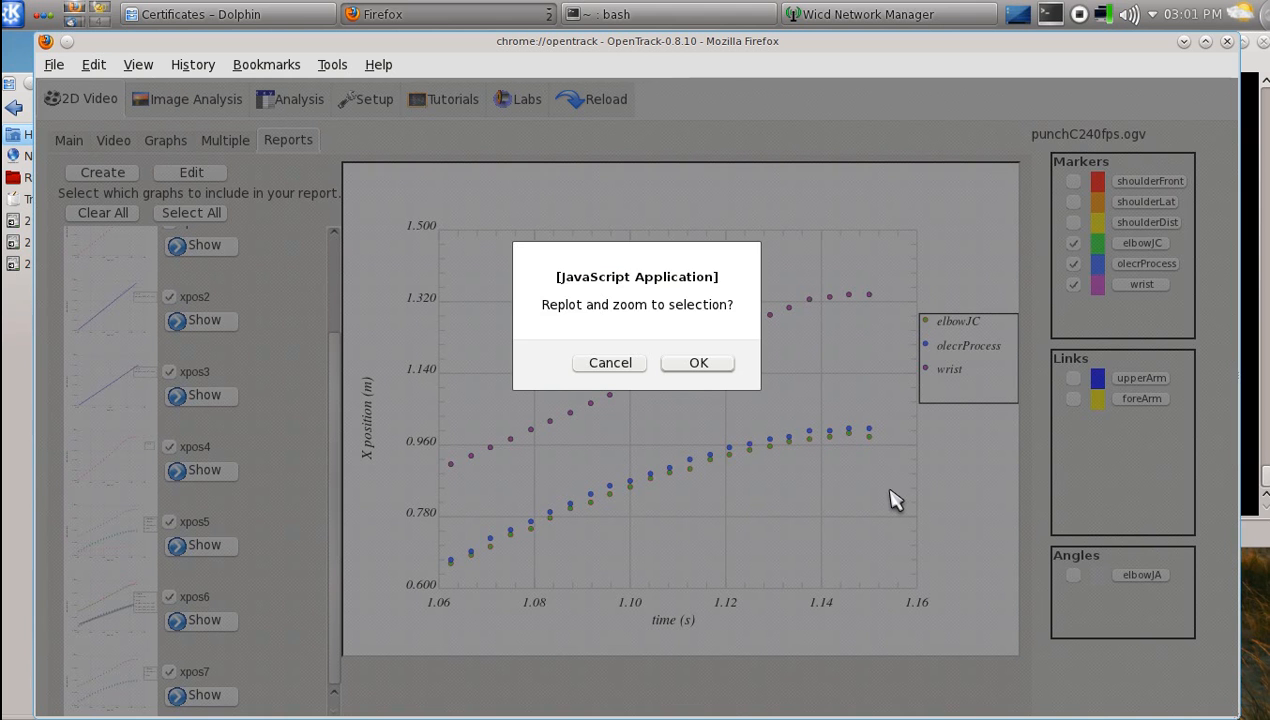
{"action": "left_click", "coordinate": [701, 367]}
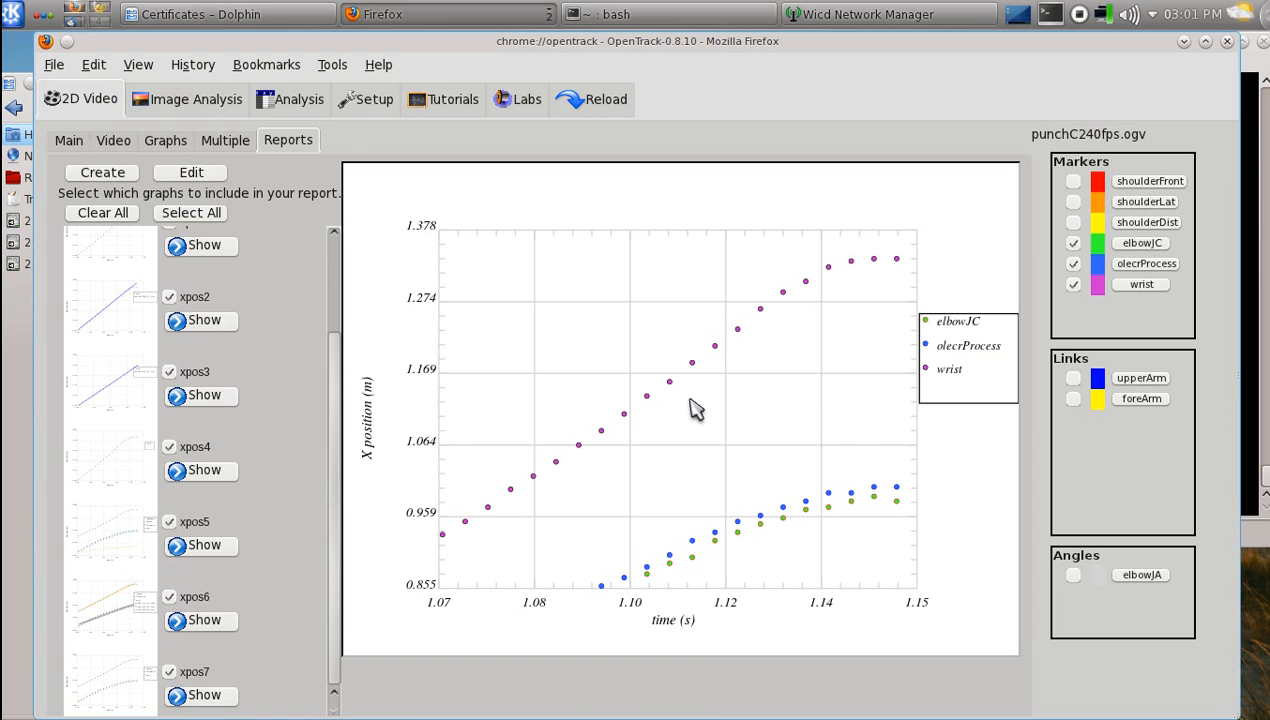
View the frame source of the xpos7 graph, examine its myX and myY data arrays, and close the source window.
{"action": "right_click", "coordinate": [672, 347]}
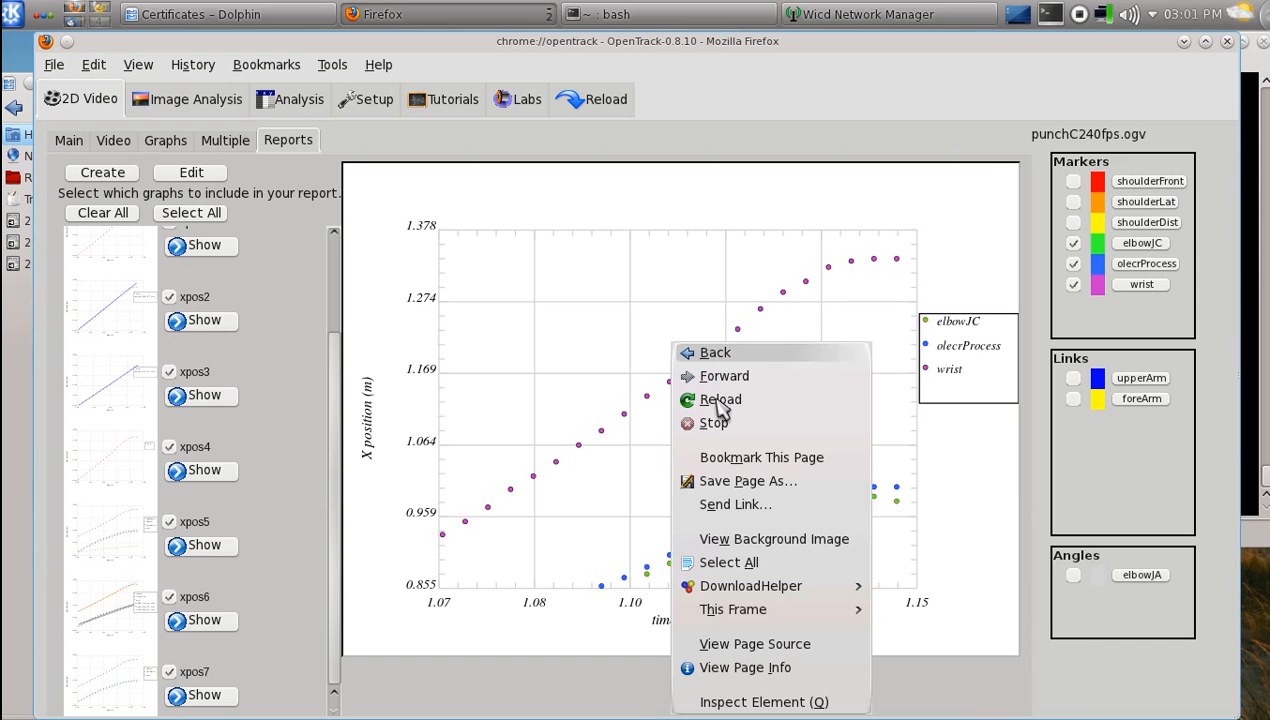
{"action": "mouse_move", "coordinate": [802, 620]}
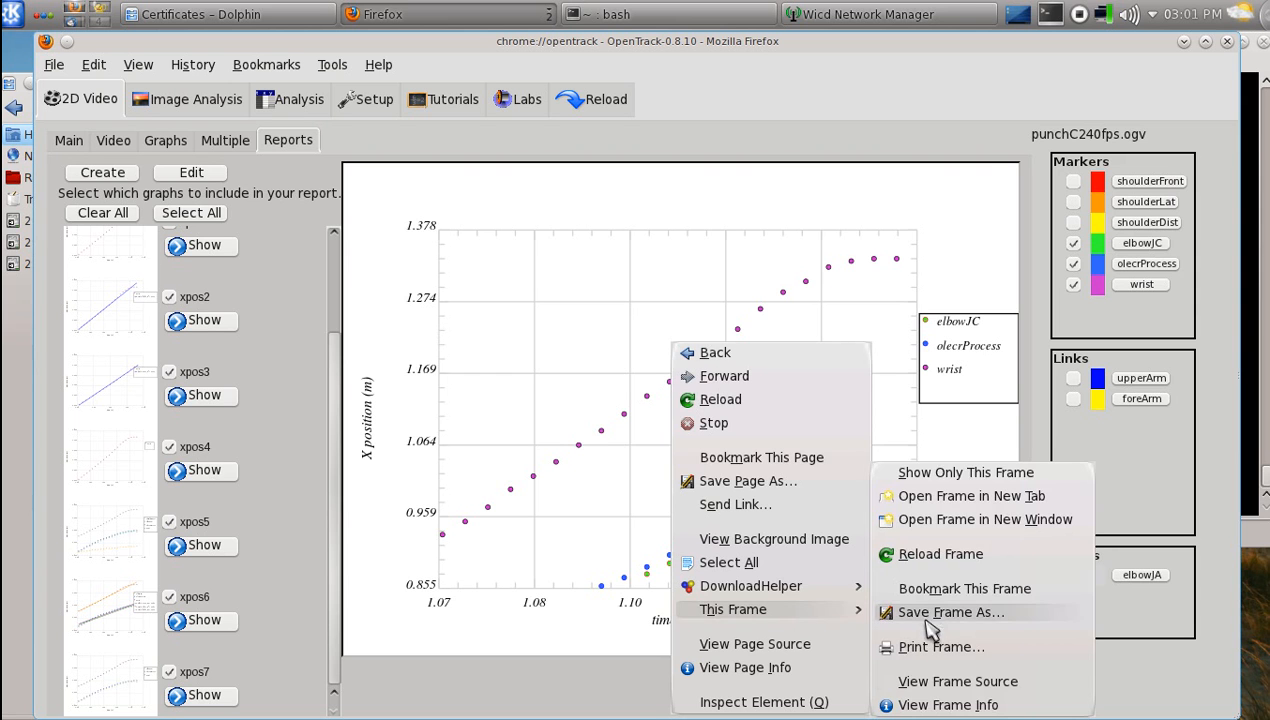
{"action": "left_click", "coordinate": [946, 686]}
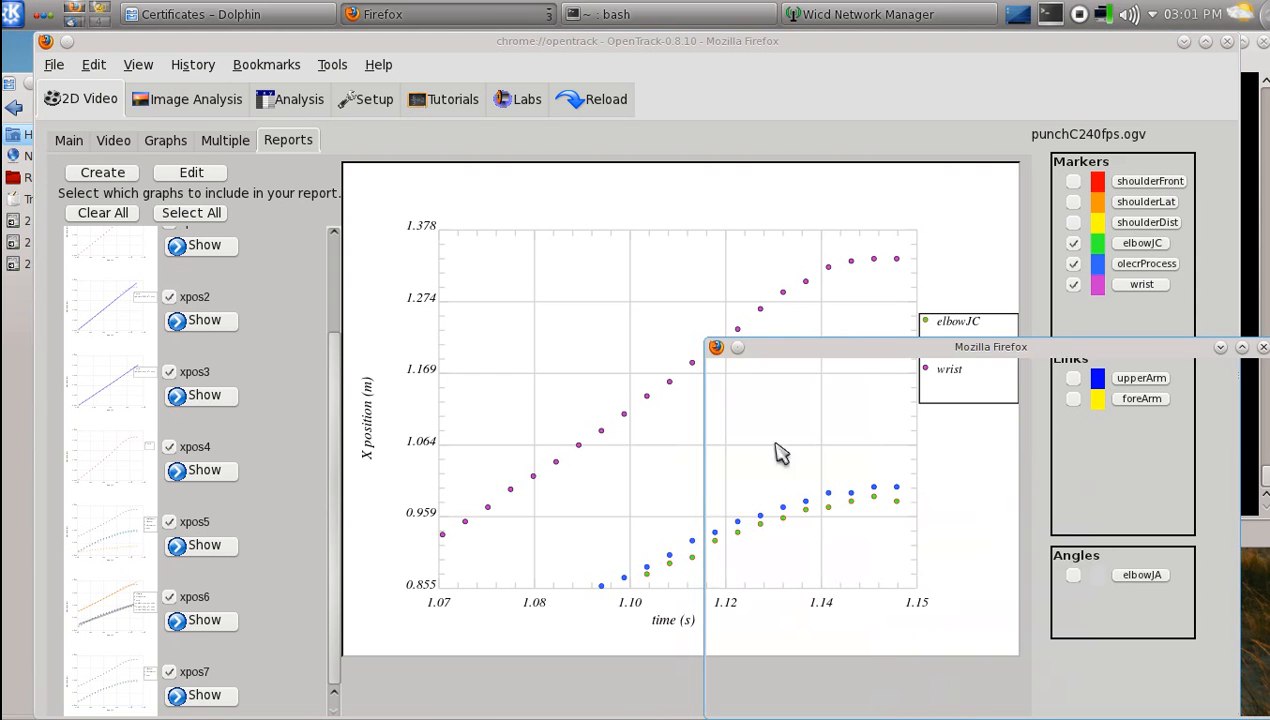
{"action": "left_click_drag", "start_coordinate": [794, 341], "coordinate": [549, 257]}
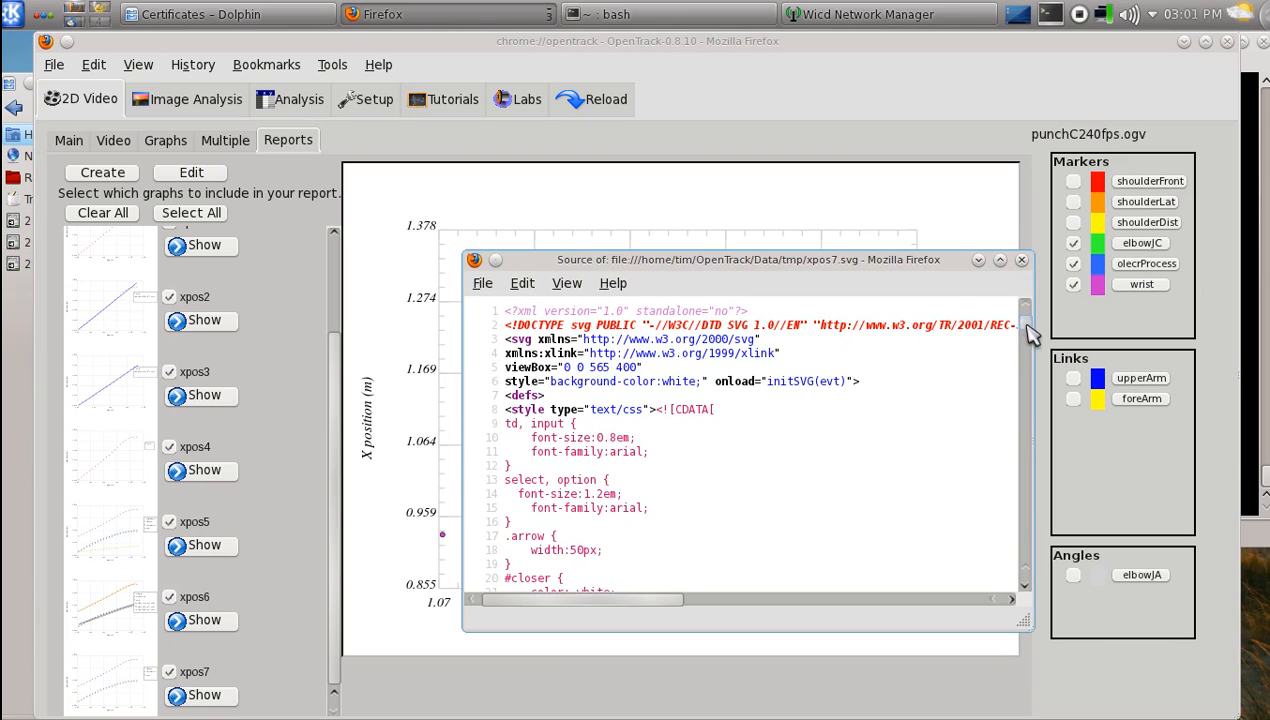
{"action": "scroll", "coordinate": [1030, 340], "scroll_direction": "down", "scroll_amount": 2}
{"action": "left_click_drag", "start_coordinate": [1028, 328], "coordinate": [1027, 556]}
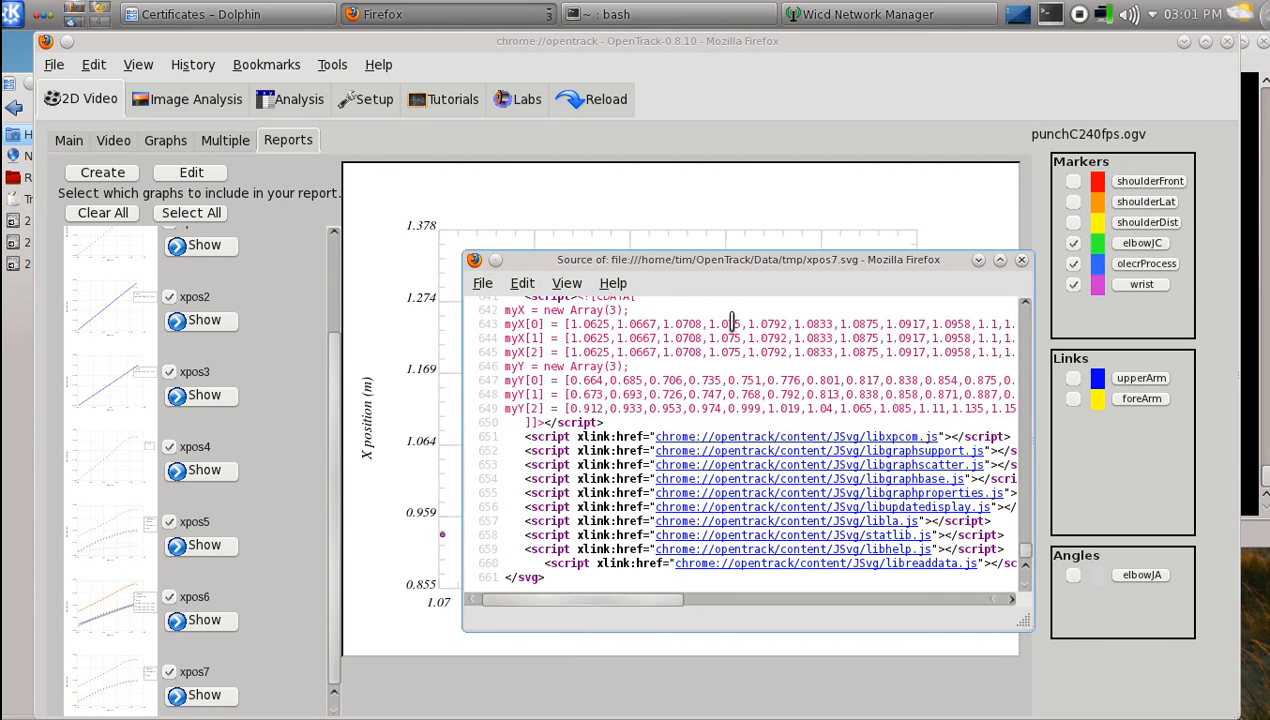
{"action": "left_click_drag", "start_coordinate": [716, 267], "coordinate": [653, 161]}
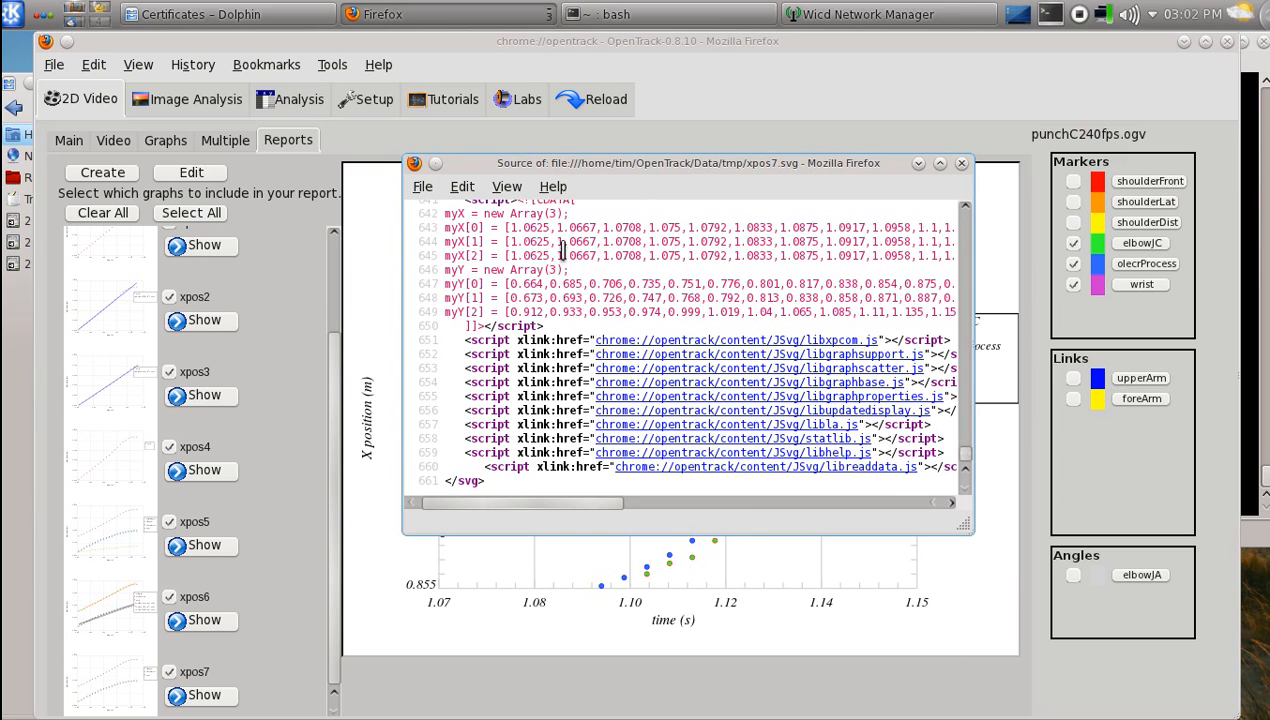
{"action": "left_click", "coordinate": [962, 164]}
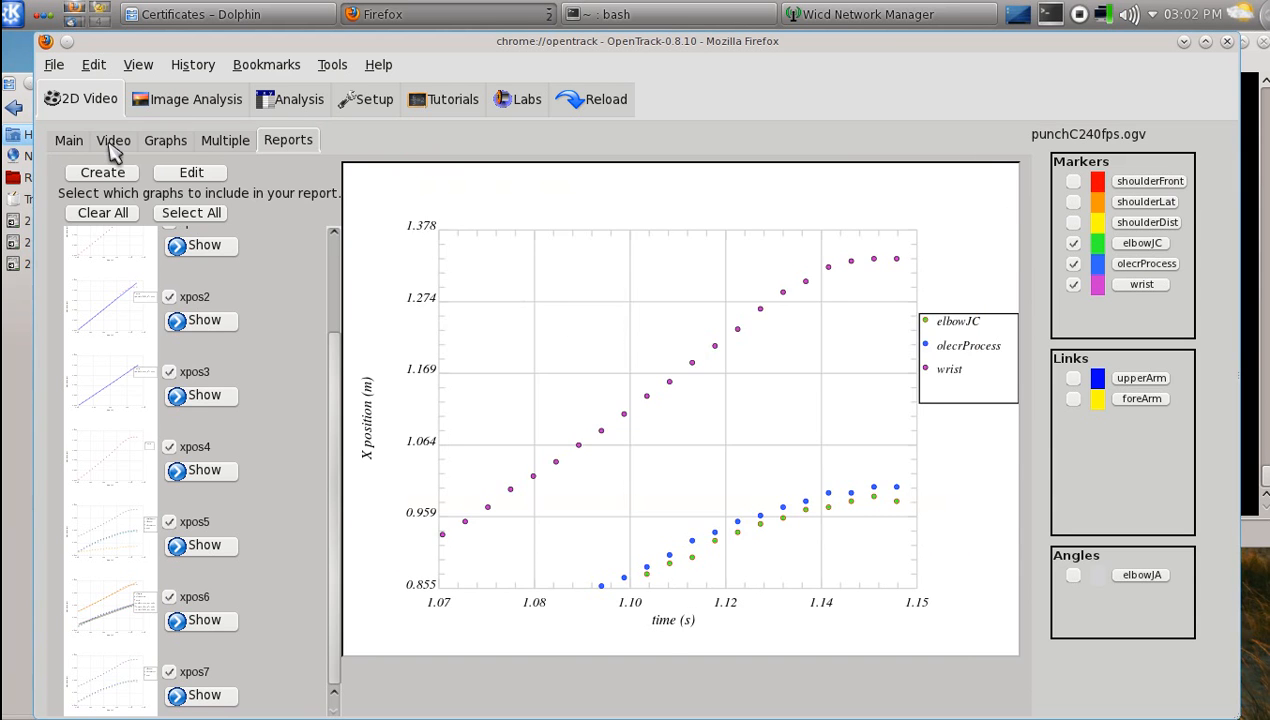
Export the X Position data of the selected markers from the current plot to data2save.txt in the home folder.
{"action": "left_click", "coordinate": [163, 150]}
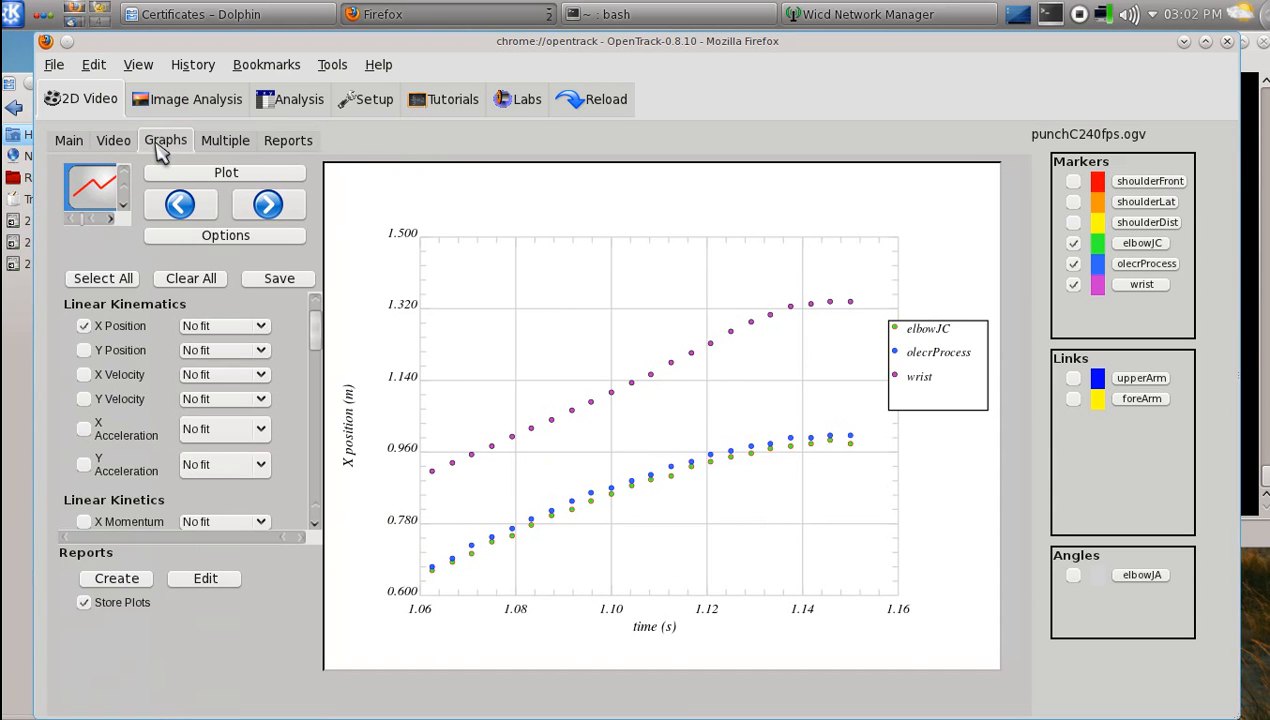
{"action": "left_click", "coordinate": [274, 283]}
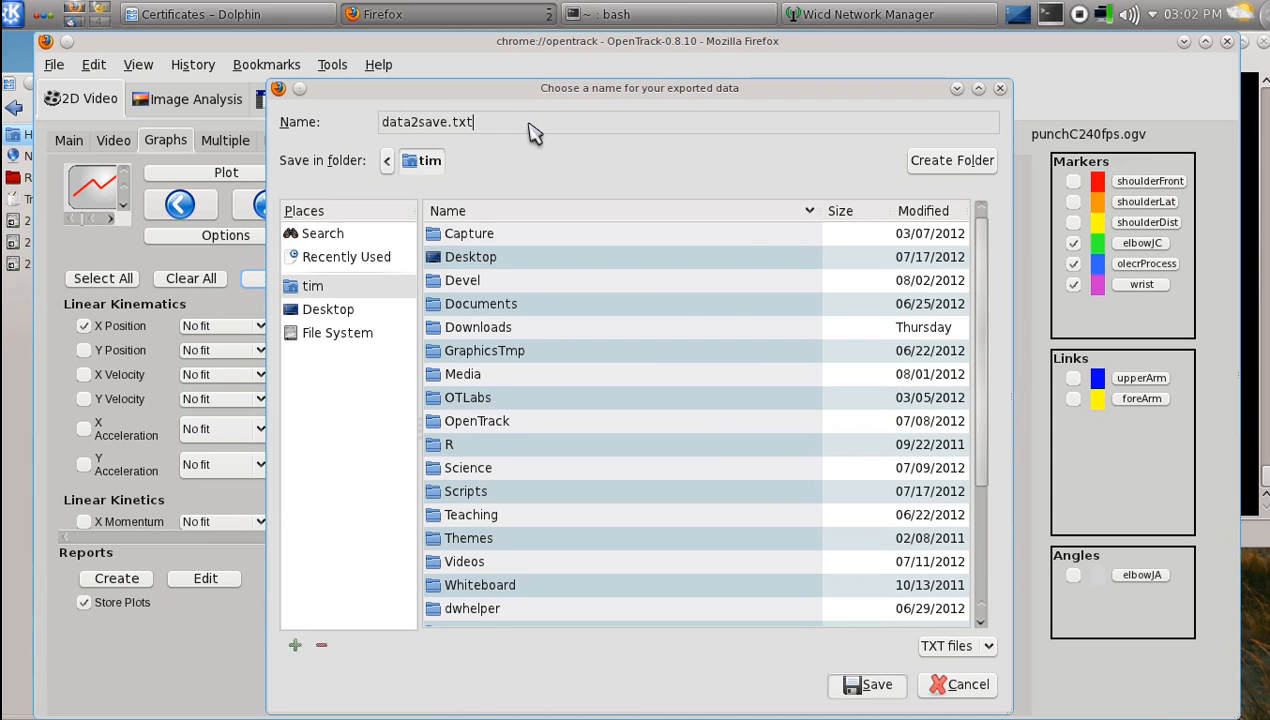
{"action": "key", "text": "Return"}
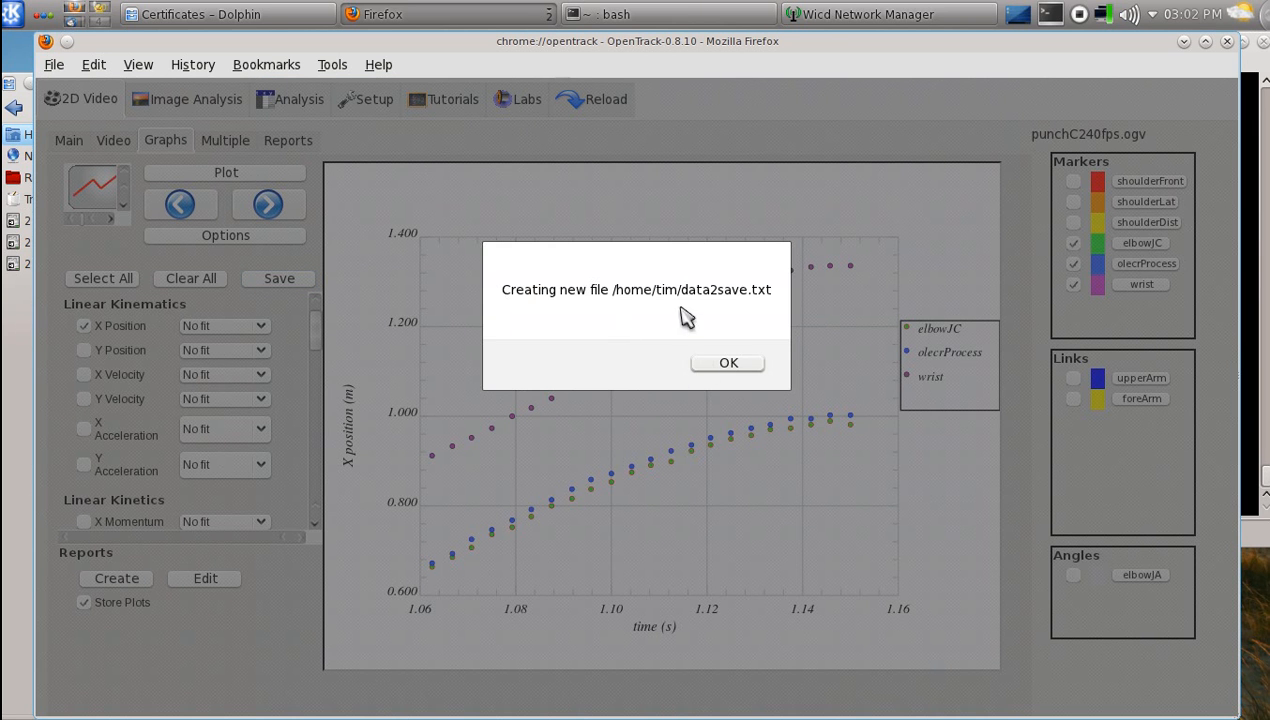
{"action": "left_click", "coordinate": [728, 365]}
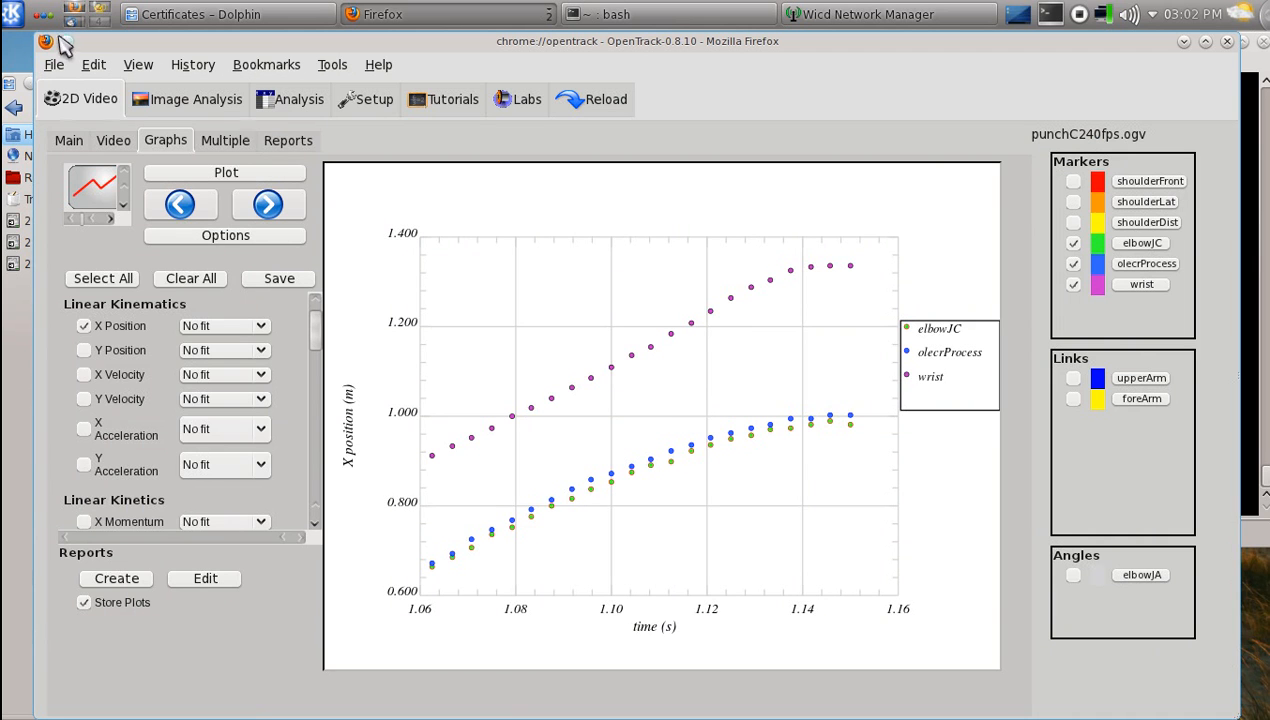
Switch to the Dolphin file manager, find the exported data2save.txt in the home folder and open it.
{"action": "left_click", "coordinate": [12, 18]}
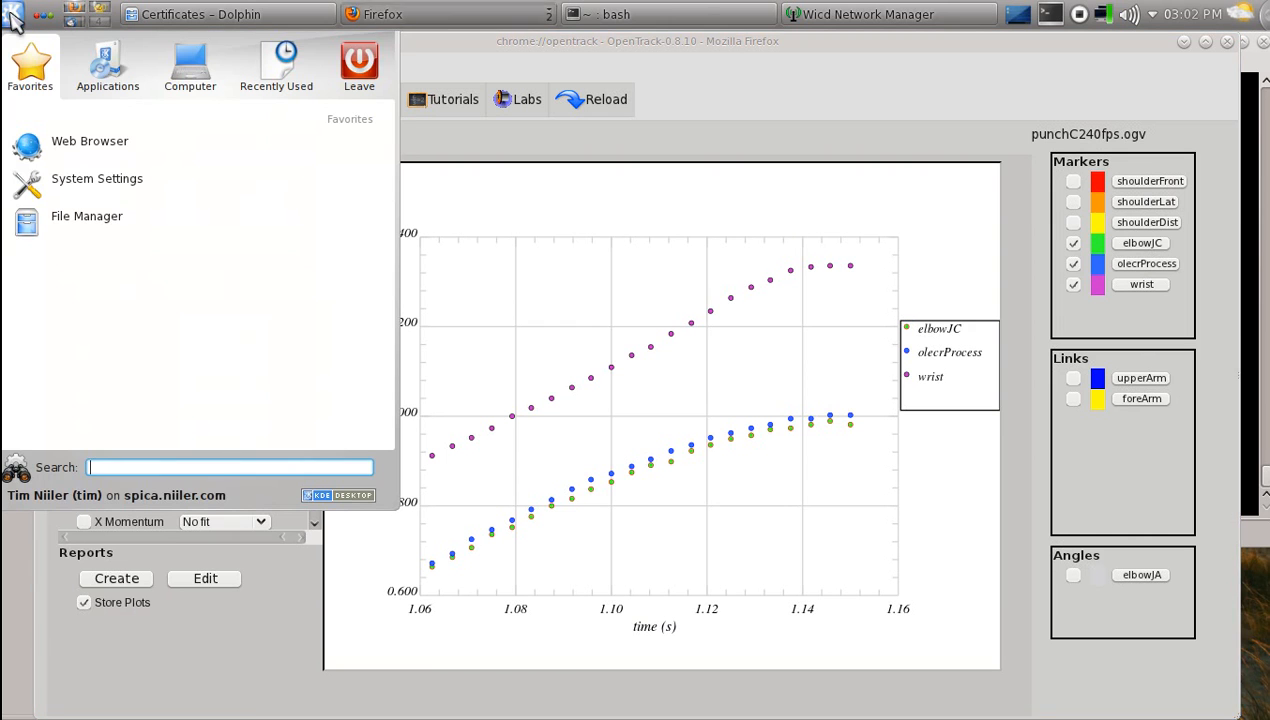
{"action": "left_click", "coordinate": [100, 228]}
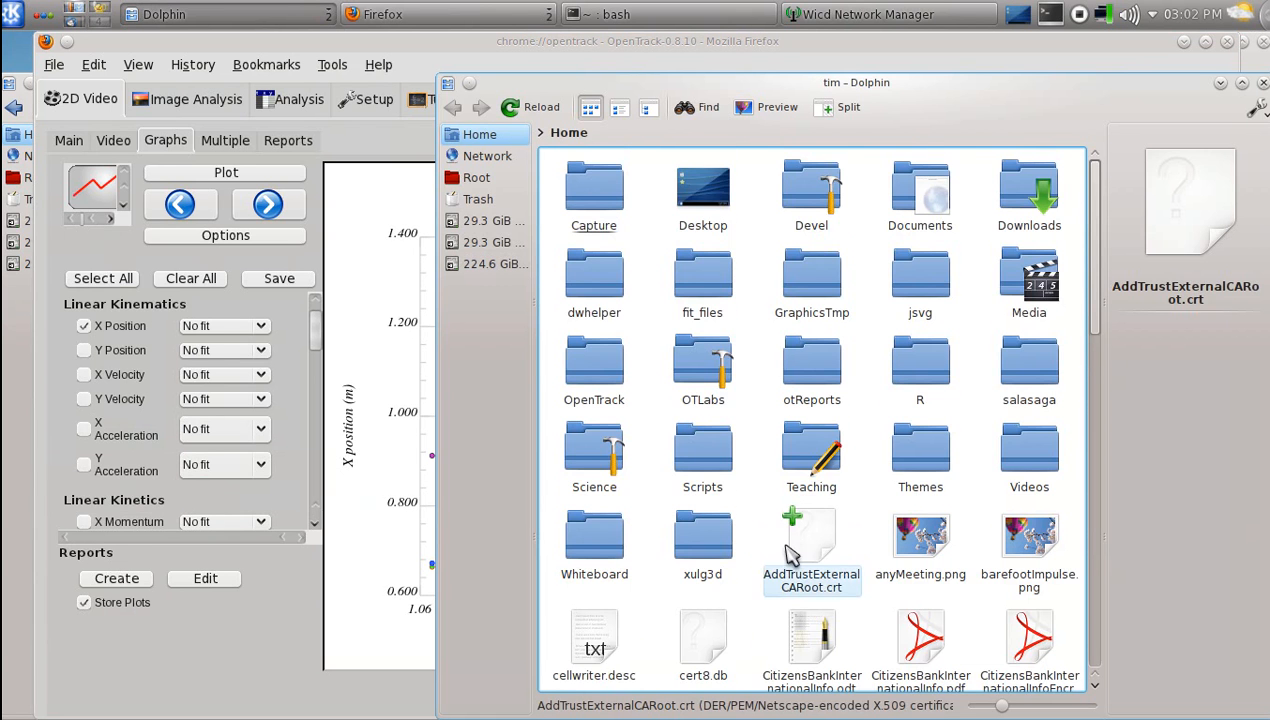
{"action": "scroll", "coordinate": [790, 555], "scroll_direction": "down", "scroll_amount": 5}
{"action": "scroll", "coordinate": [790, 555], "scroll_direction": "up", "scroll_amount": 3}
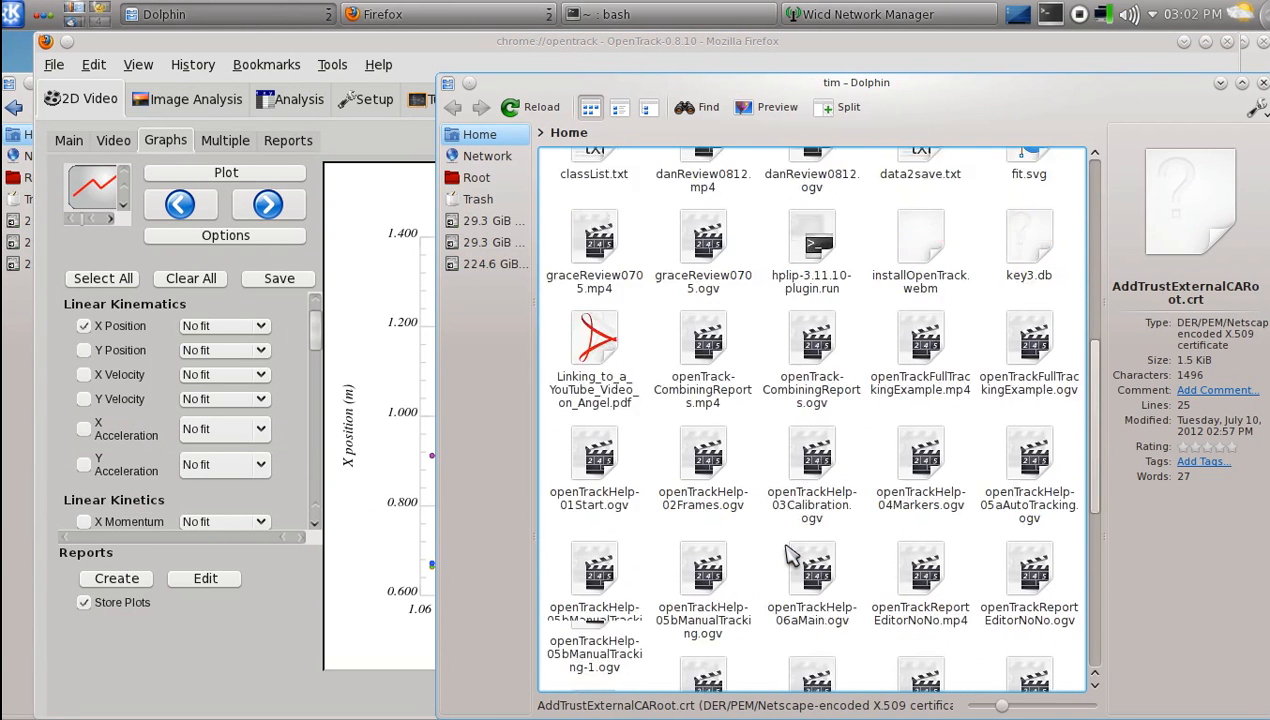
{"action": "scroll", "coordinate": [790, 555], "scroll_direction": "down", "scroll_amount": 2}
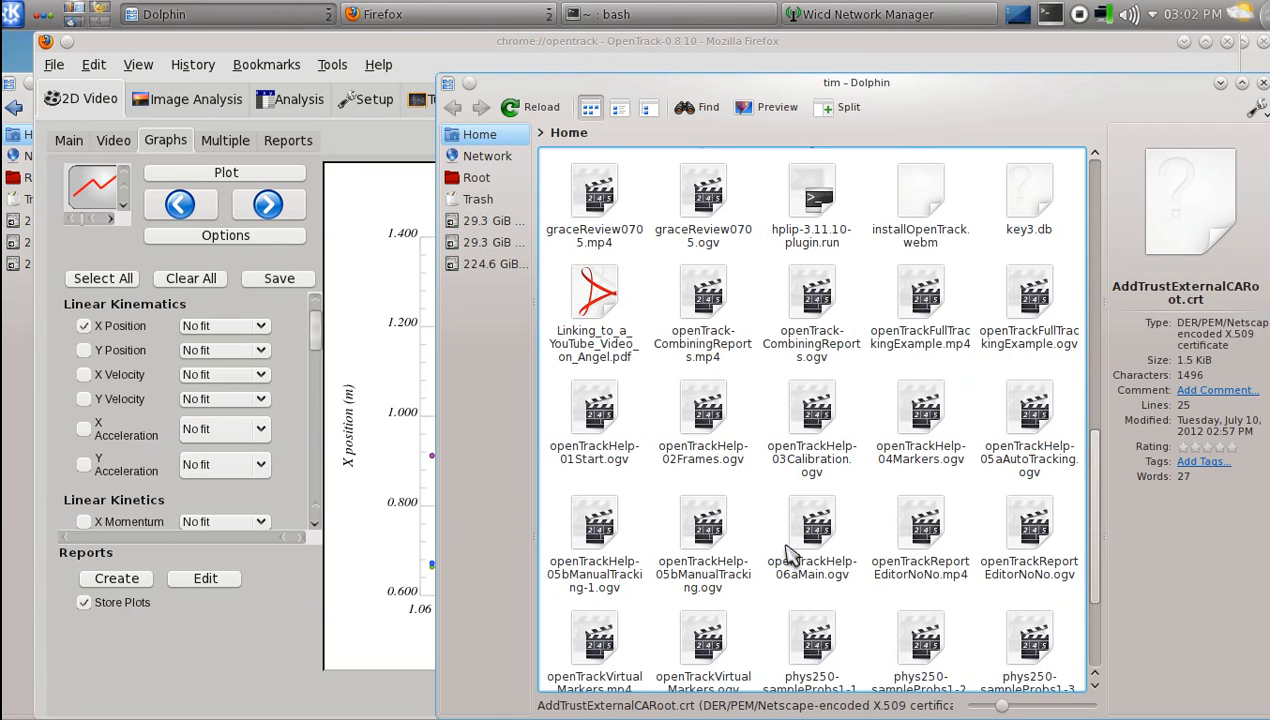
{"action": "scroll", "coordinate": [790, 555], "scroll_direction": "down", "scroll_amount": 3}
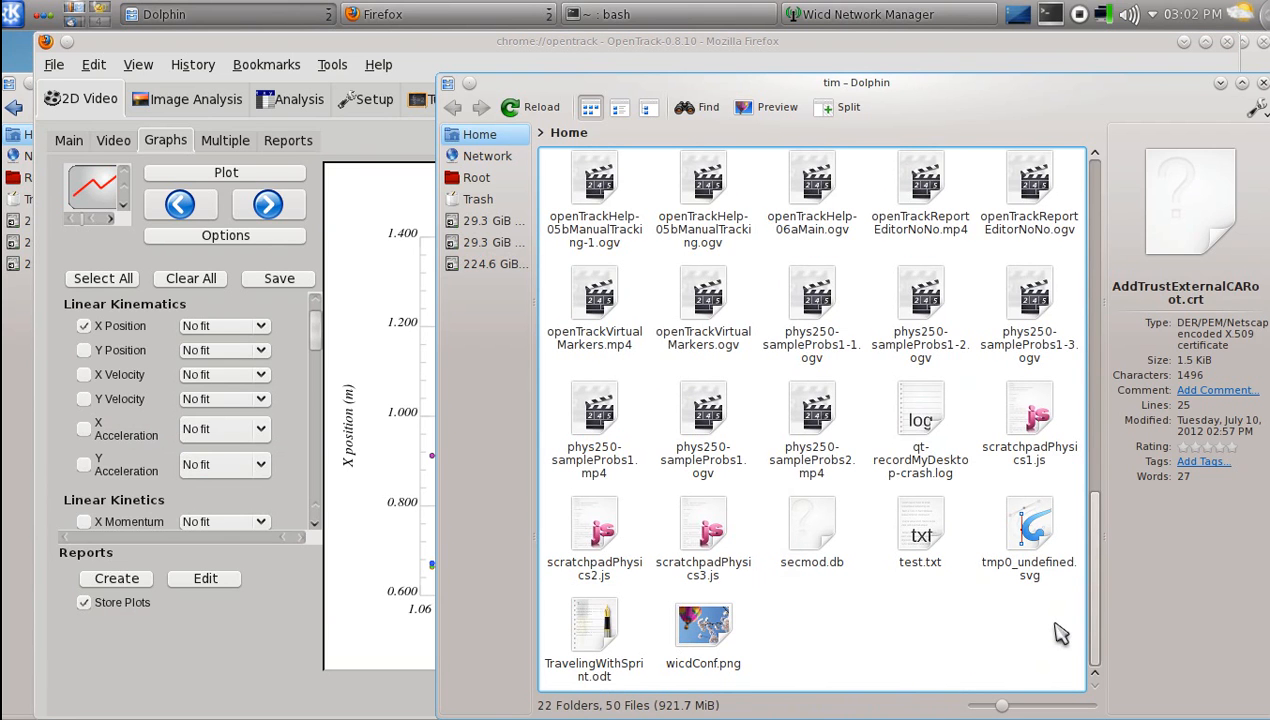
{"action": "scroll", "coordinate": [1100, 615], "scroll_direction": "up", "scroll_amount": 1}
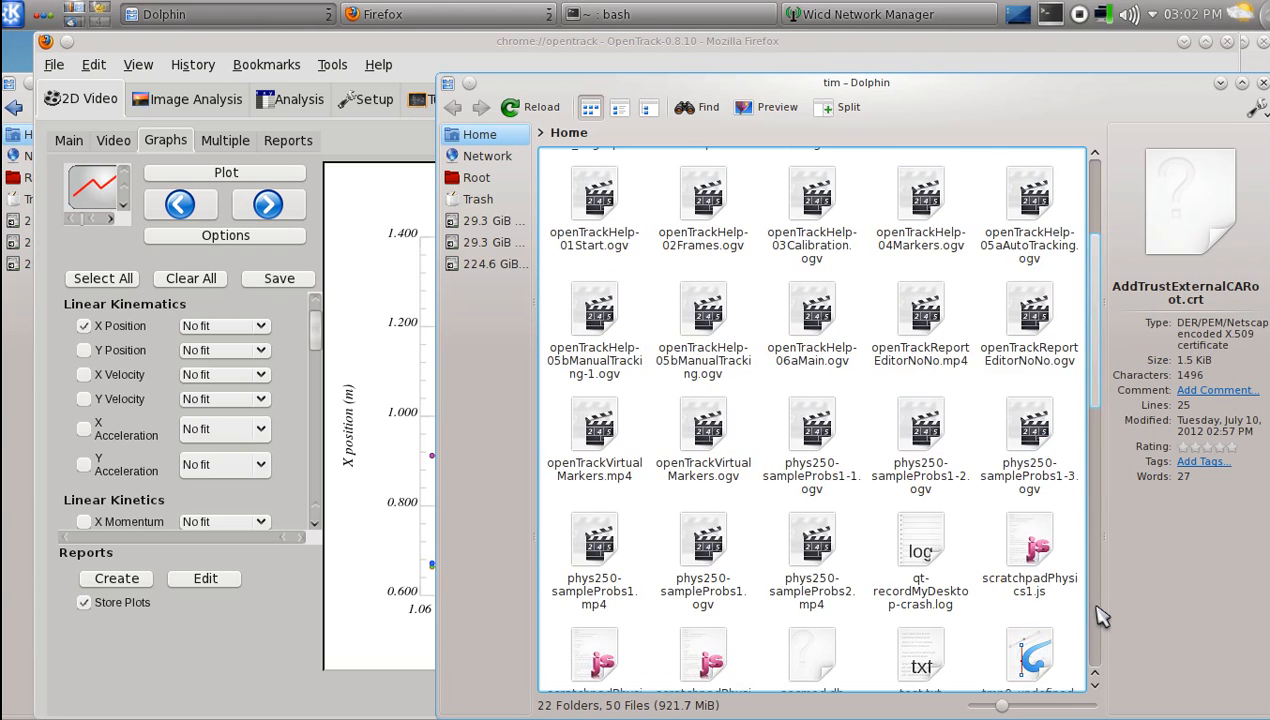
{"action": "scroll", "coordinate": [1100, 615], "scroll_direction": "up", "scroll_amount": 6}
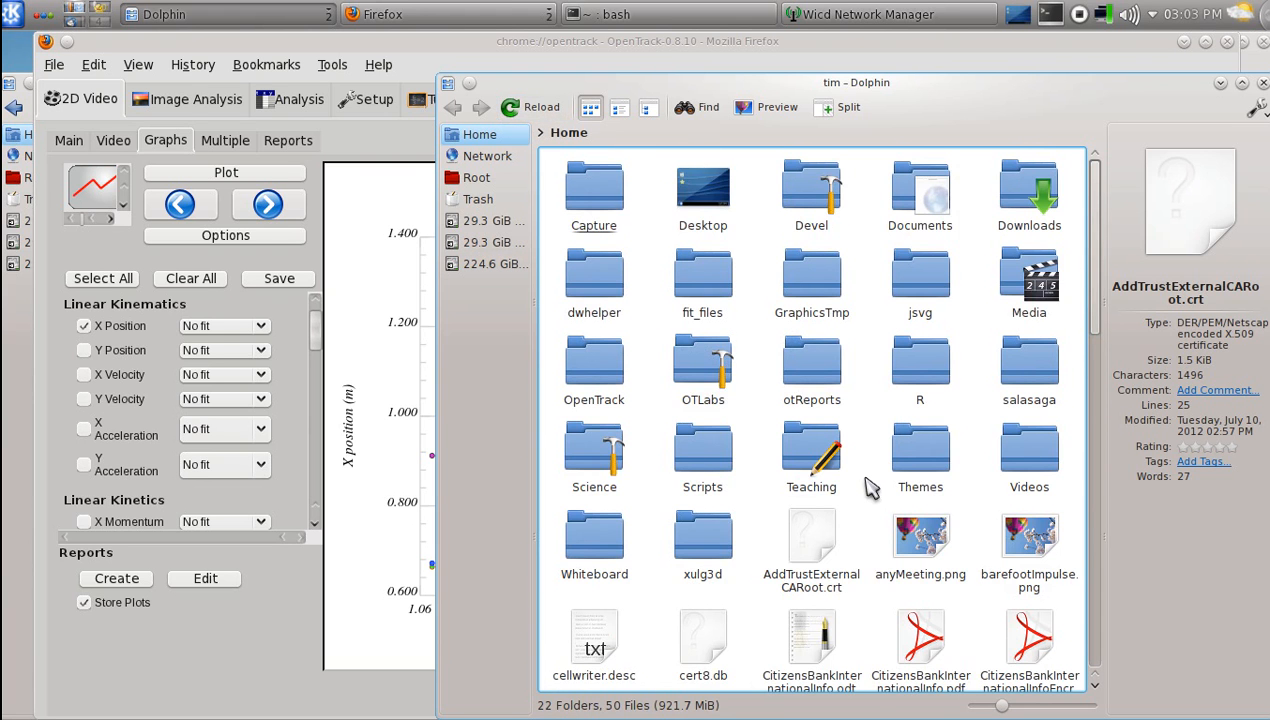
{"action": "scroll", "coordinate": [870, 487], "scroll_direction": "down", "scroll_amount": 3}
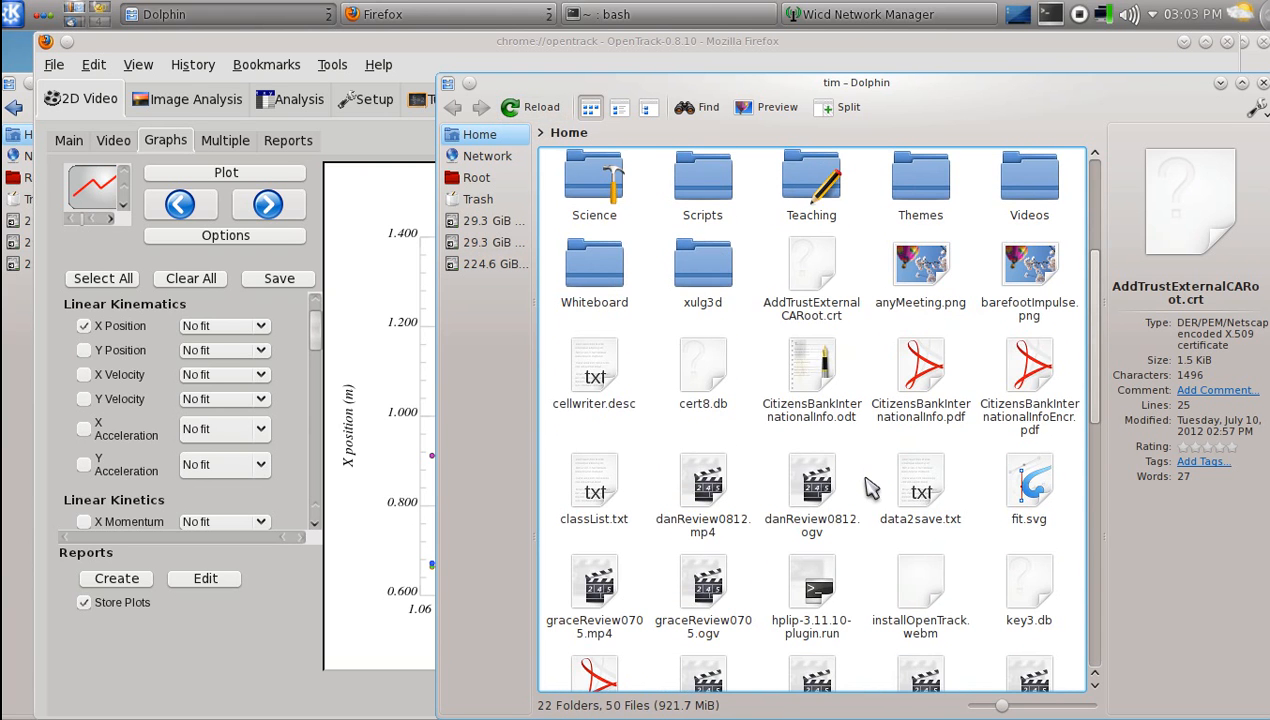
{"action": "left_click", "coordinate": [920, 490]}
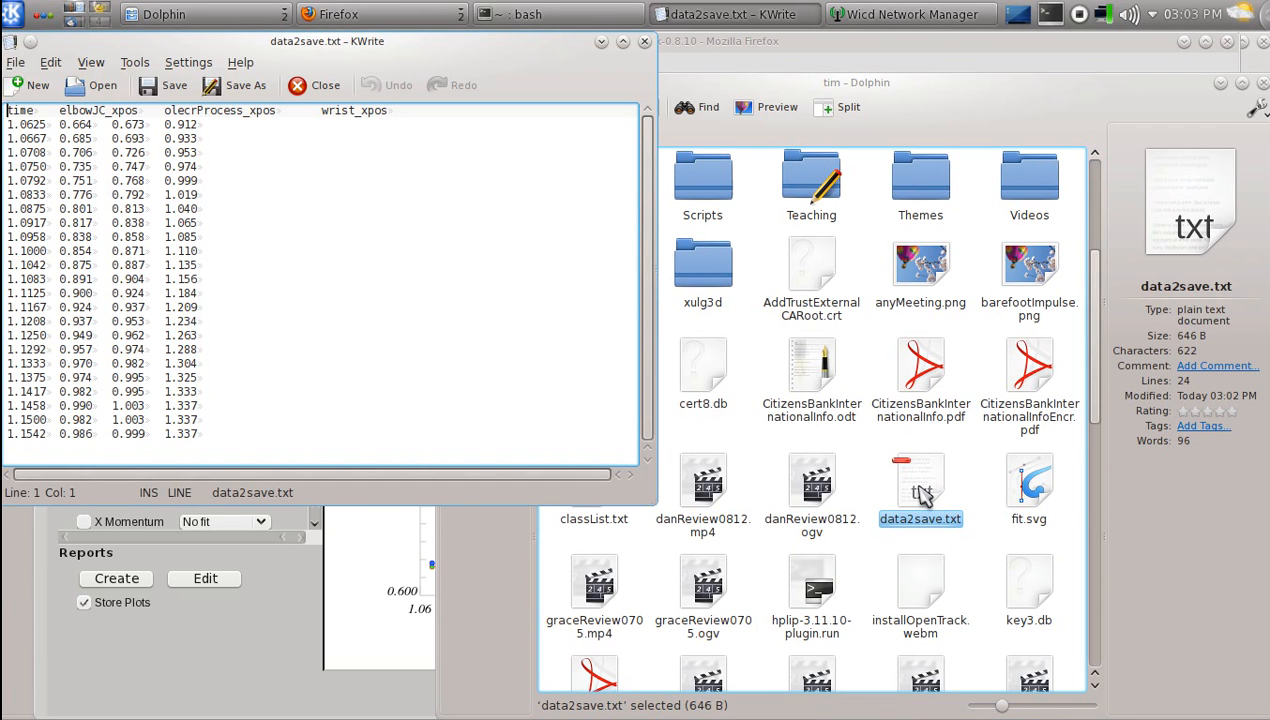
Examine the time and marker position columns in data2save.txt, close the file and return to the OpenTrack window.
{"action": "left_click", "coordinate": [392, 257]}
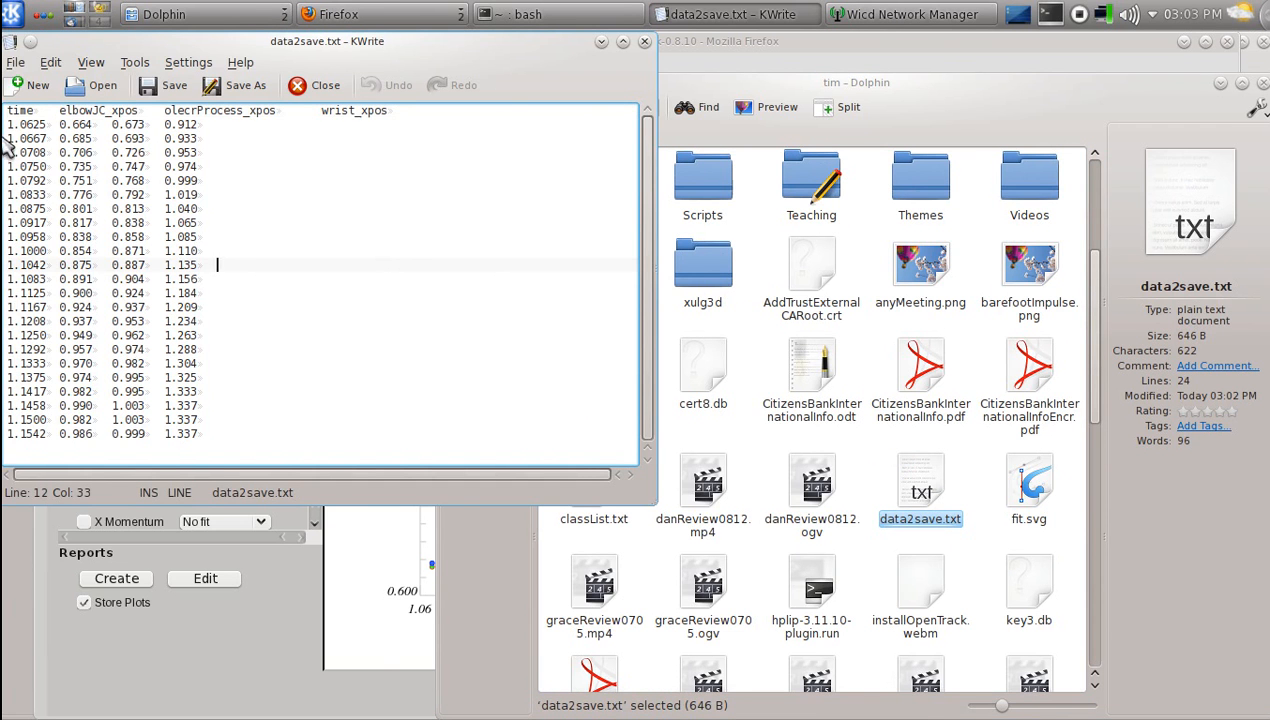
{"action": "left_click_drag", "start_coordinate": [151, 44], "coordinate": [569, 207]}
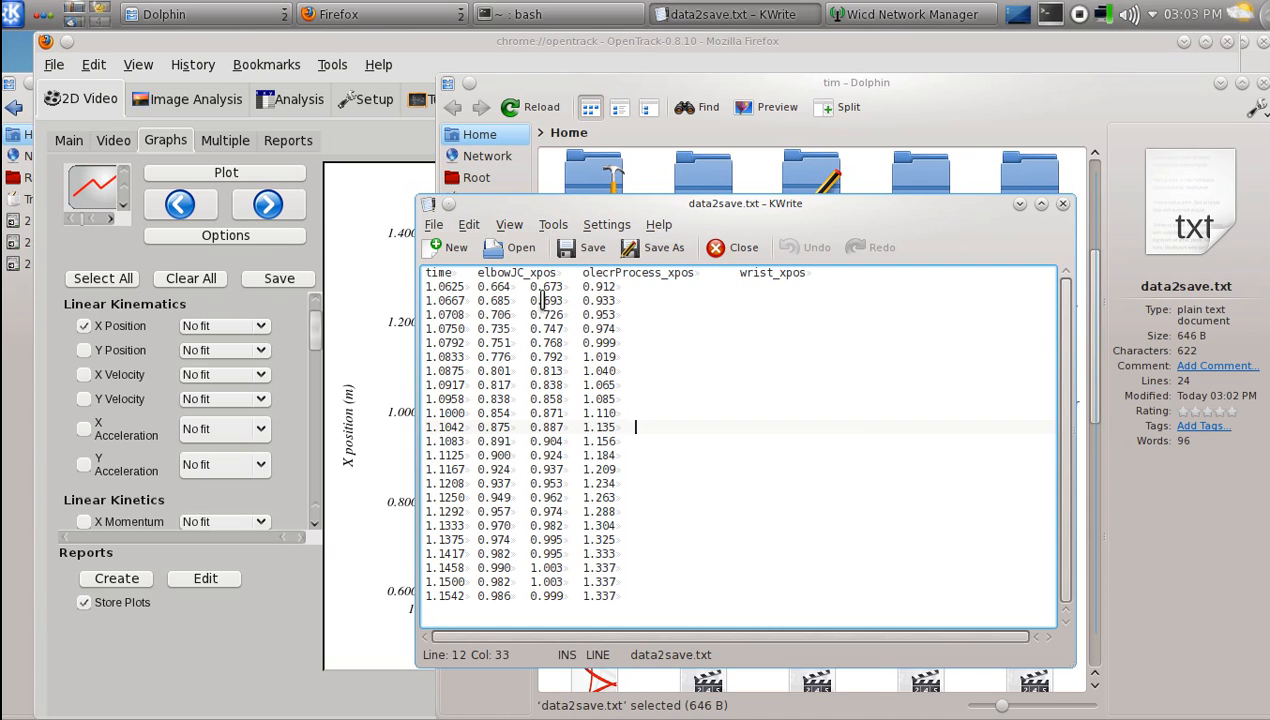
{"action": "left_click", "coordinate": [663, 364]}
{"action": "key", "text": "ctrl+End"}
{"action": "left_click", "coordinate": [1063, 207]}
{"action": "left_click", "coordinate": [422, 62]}
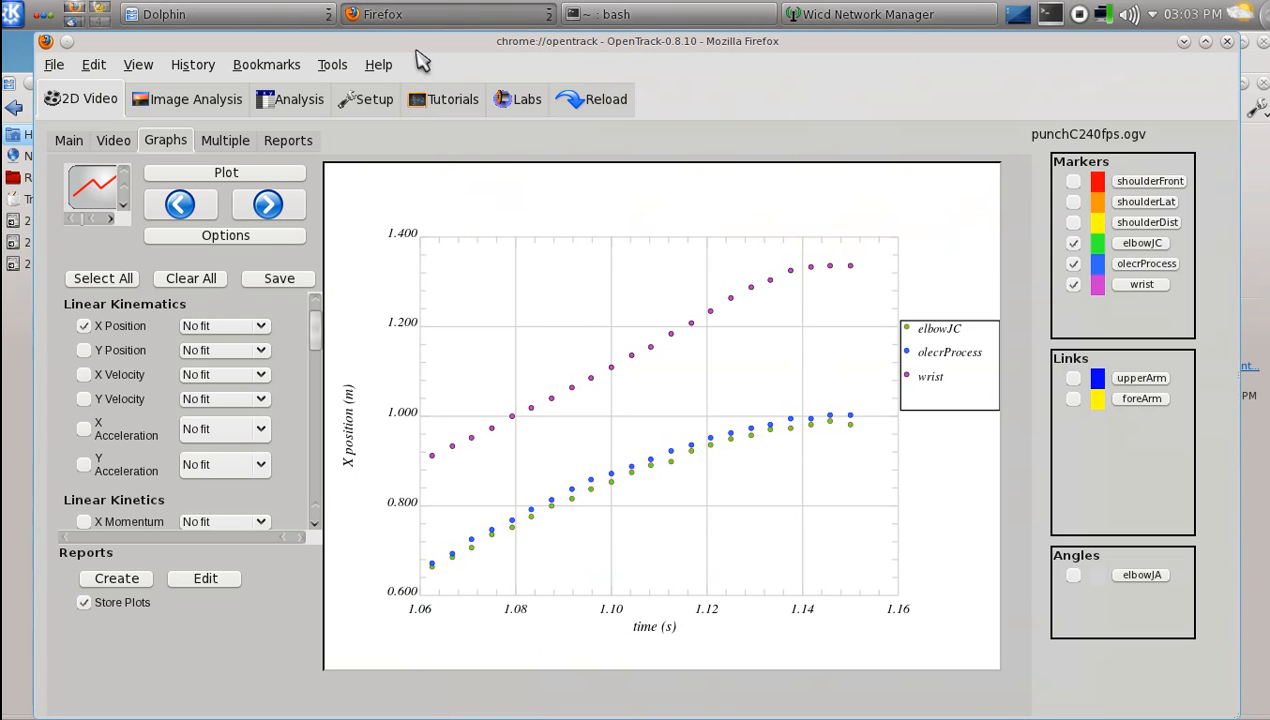
Add Y Position, X Velocity and Y Velocity to the selected linear kinematics.
{"action": "left_click", "coordinate": [84, 350]}
{"action": "left_click", "coordinate": [85, 378]}
{"action": "left_click", "coordinate": [84, 399]}
Try to export the selected kinematics by replacing the existing data2save.txt in the home folder.
{"action": "left_click", "coordinate": [285, 284]}
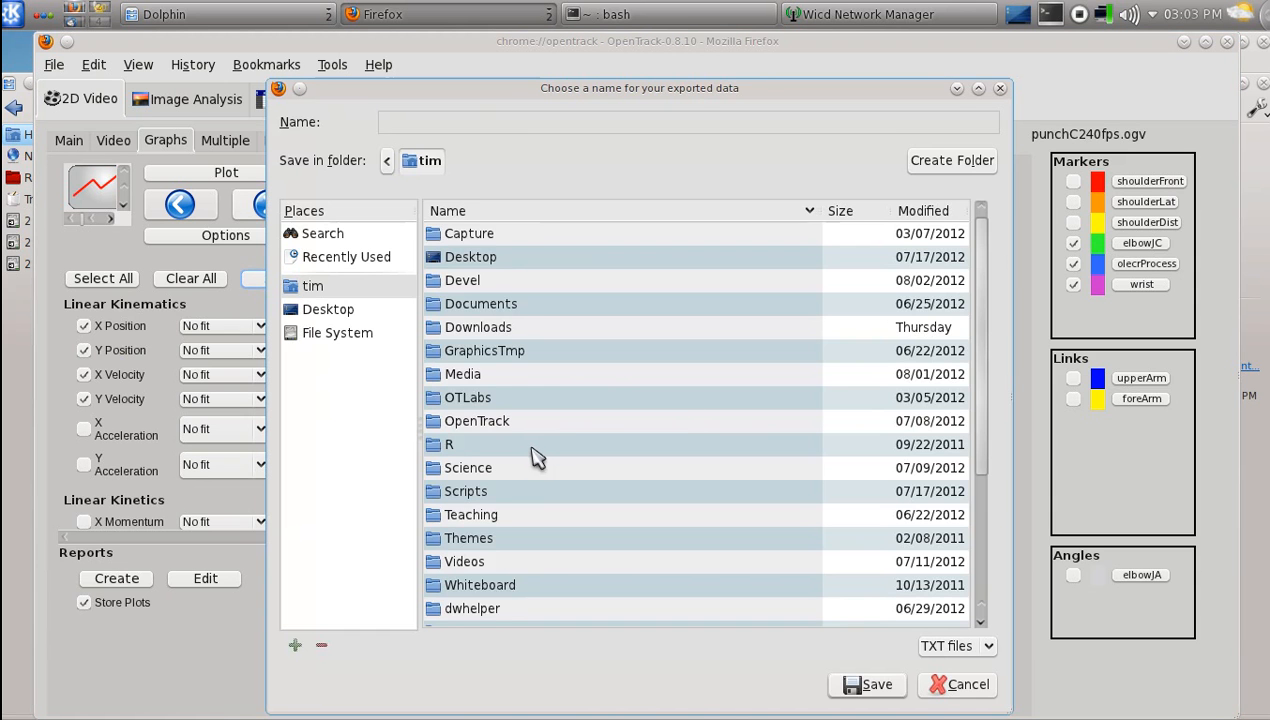
{"action": "scroll", "coordinate": [540, 455], "scroll_direction": "down", "scroll_amount": 3}
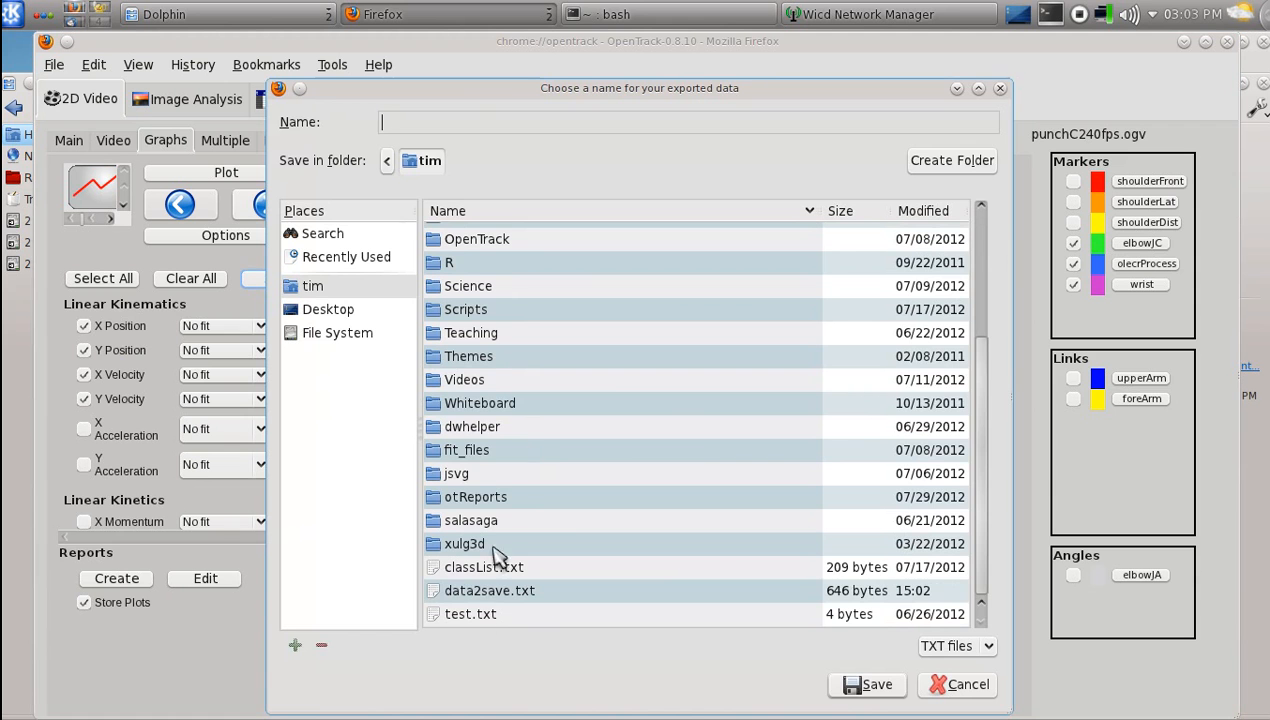
{"action": "left_click", "coordinate": [480, 592]}
{"action": "double_click", "coordinate": [482, 592]}
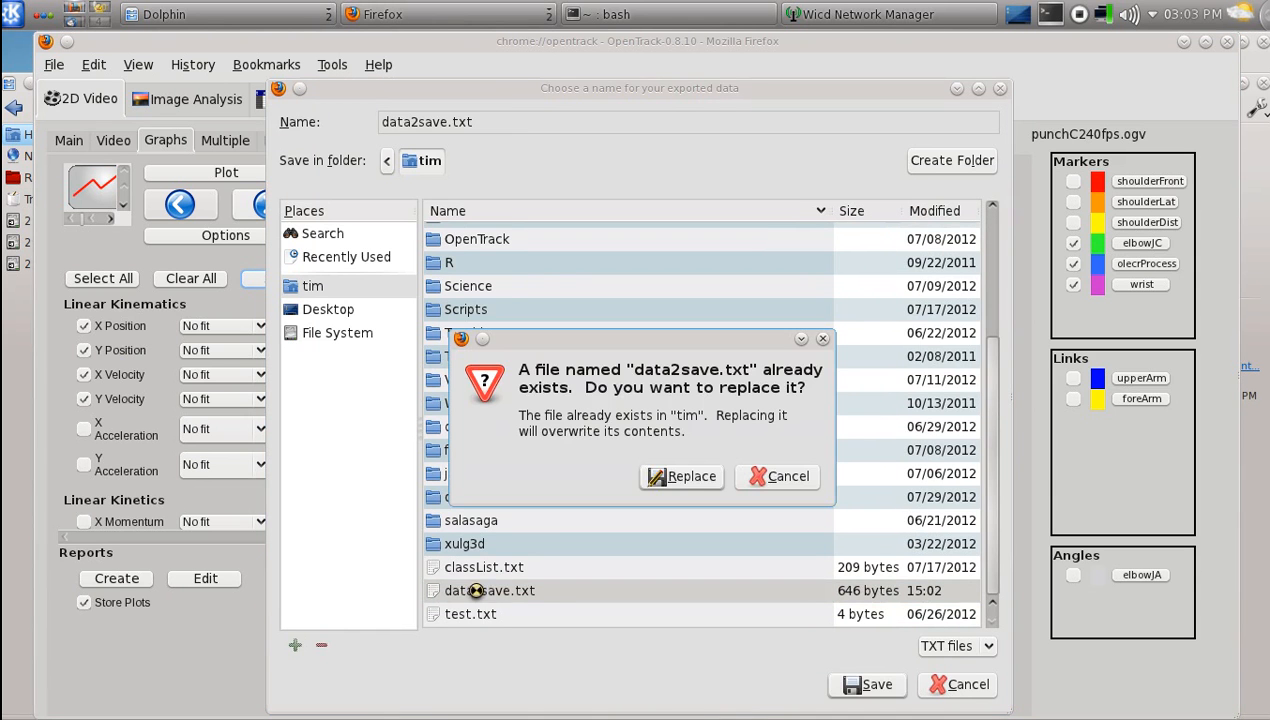
{"action": "left_click", "coordinate": [702, 477]}
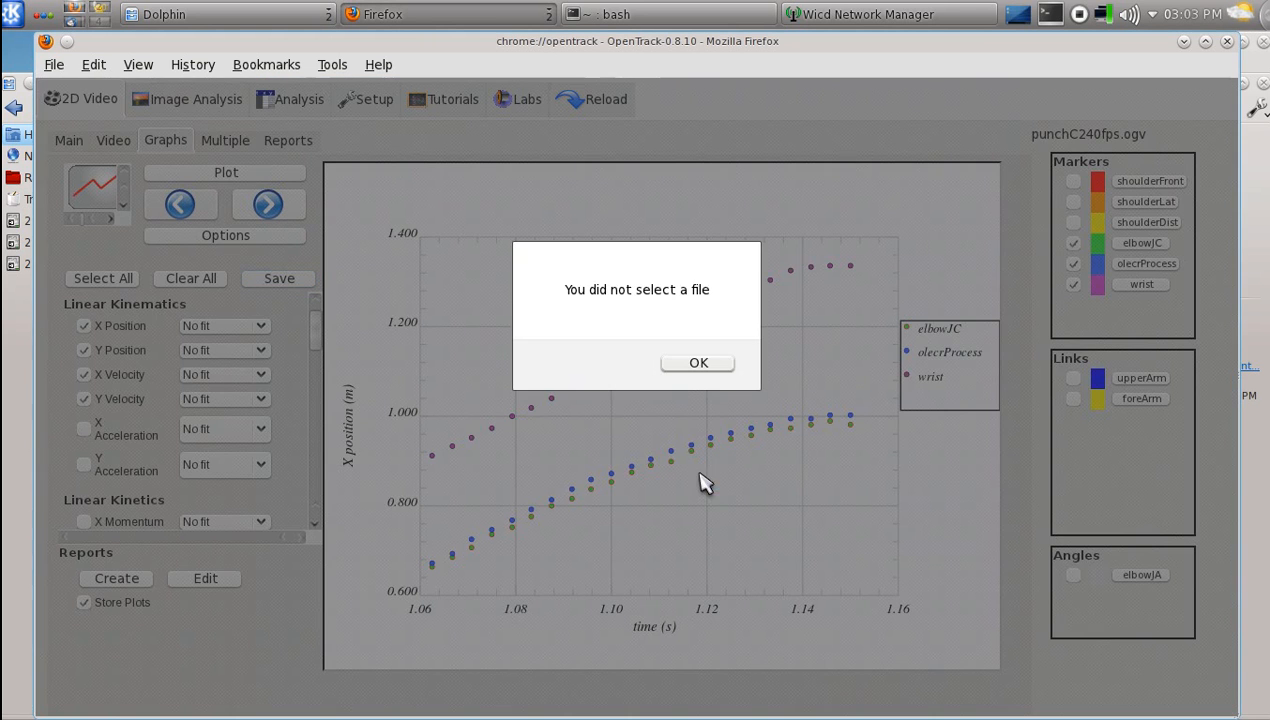
{"action": "left_click", "coordinate": [697, 365]}
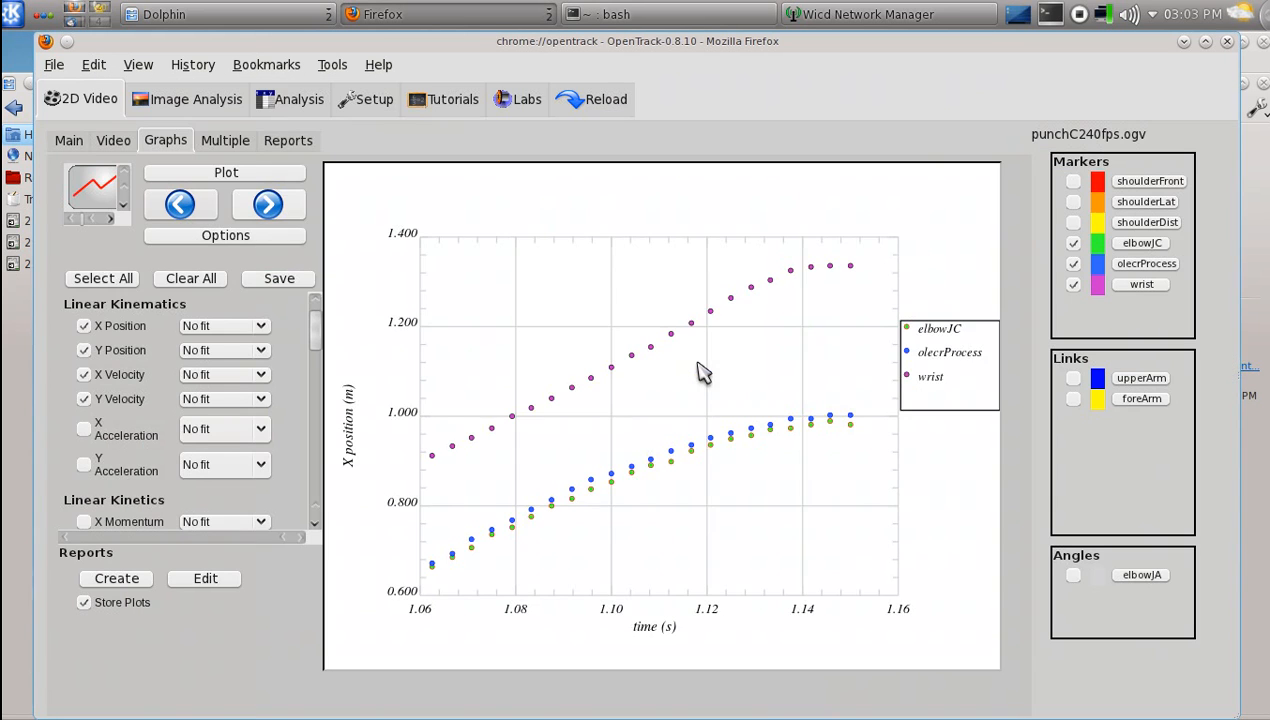
Export the selected position and velocity data to a new file named data2save2 in the home folder.
{"action": "left_click", "coordinate": [284, 281]}
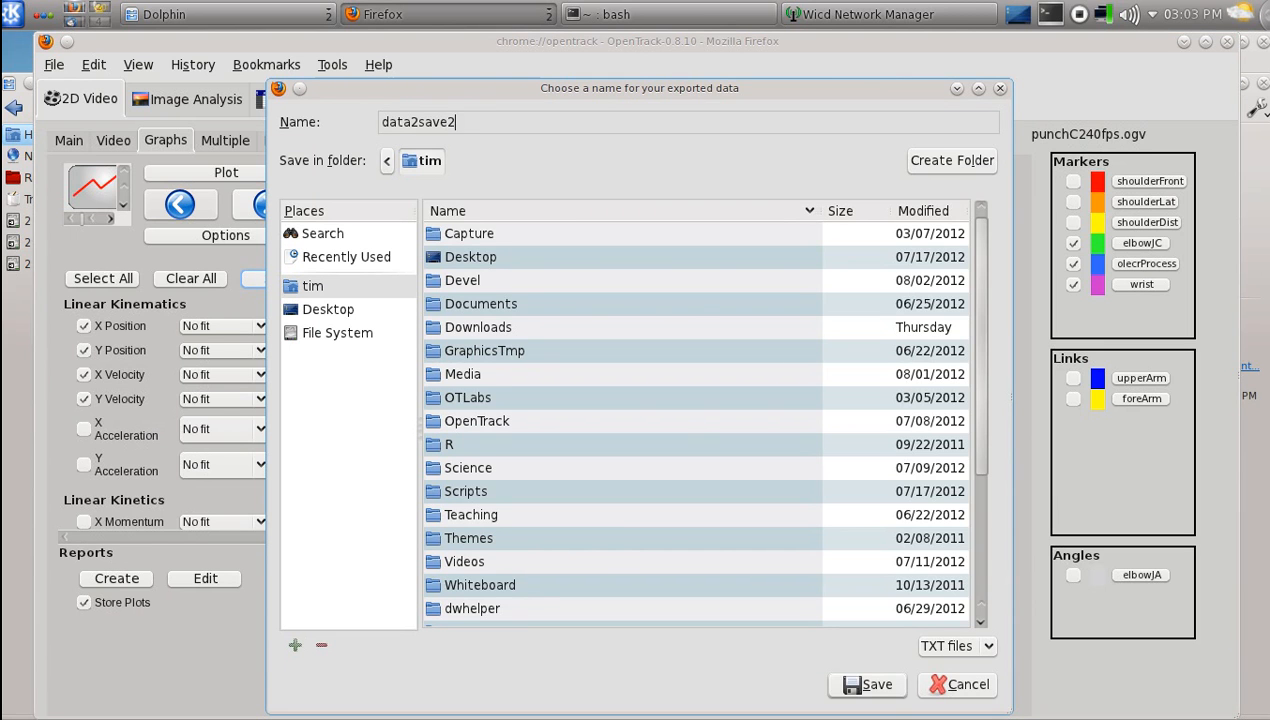
{"action": "key", "text": "Return"}
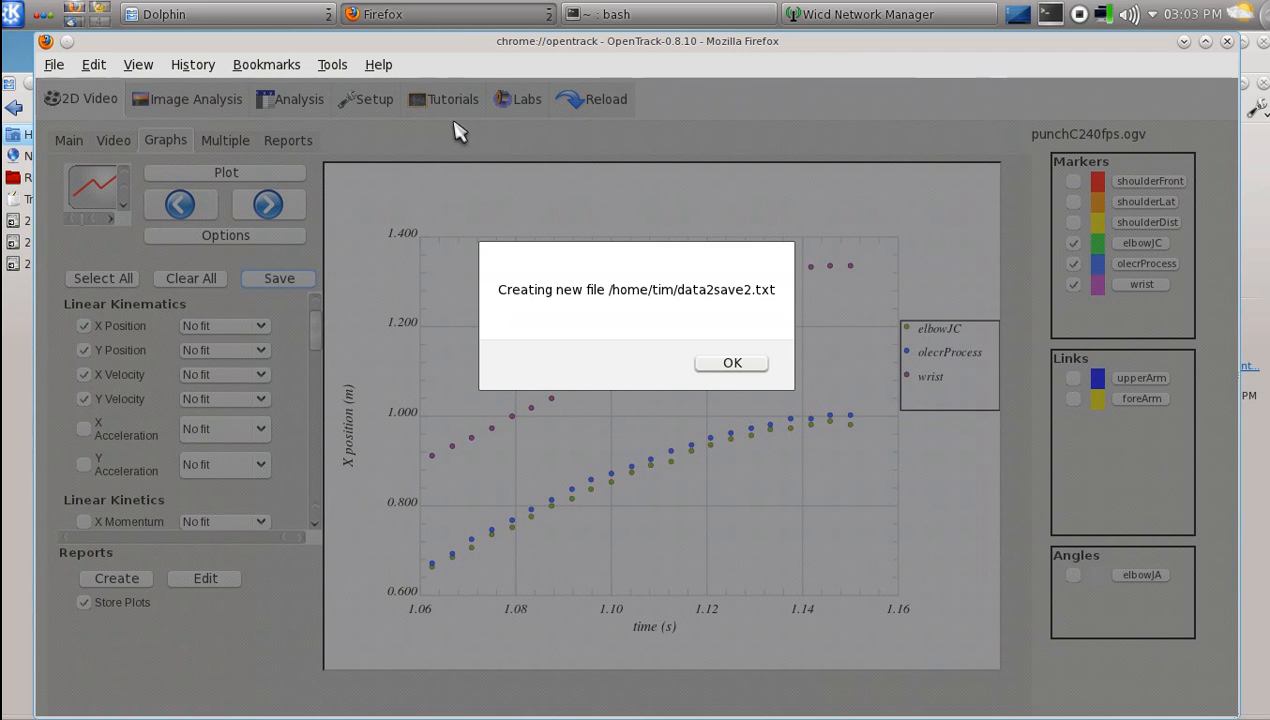
Accept creation of the new export file, open data2save.txt from the home folder in Dolphin to view its columns, and close it.
{"action": "left_click", "coordinate": [731, 366]}
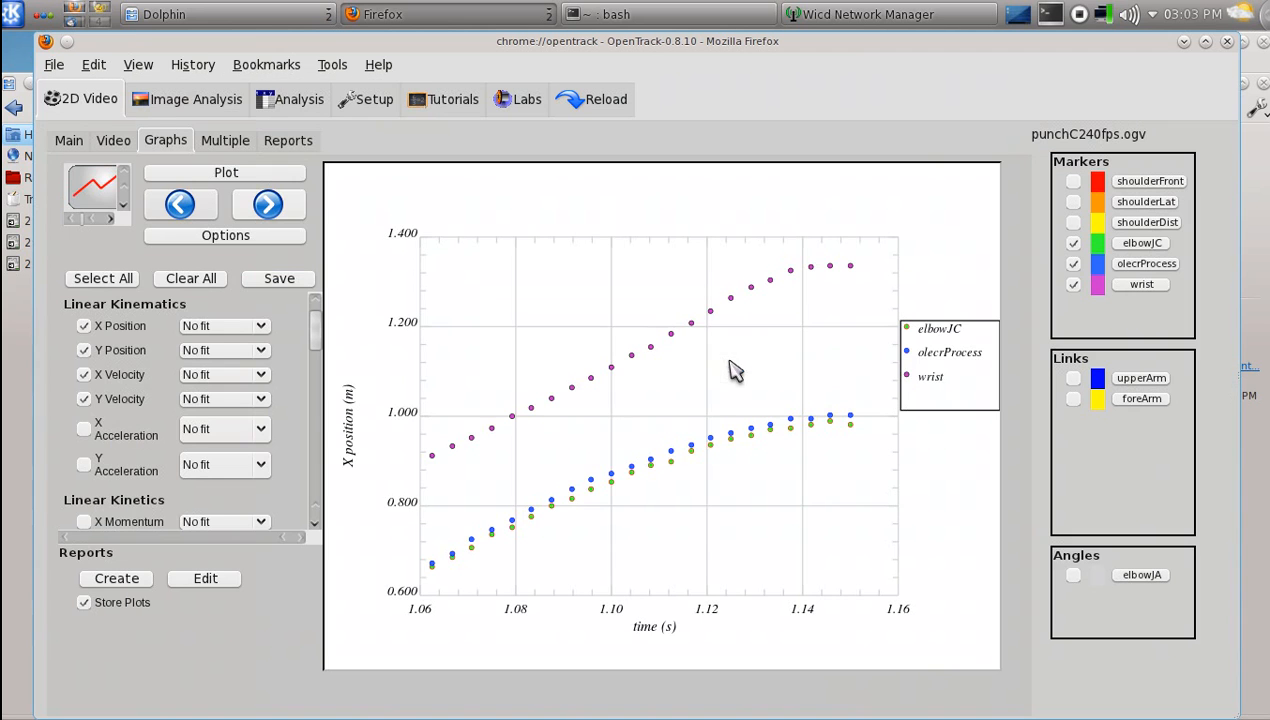
{"action": "left_click", "coordinate": [281, 14]}
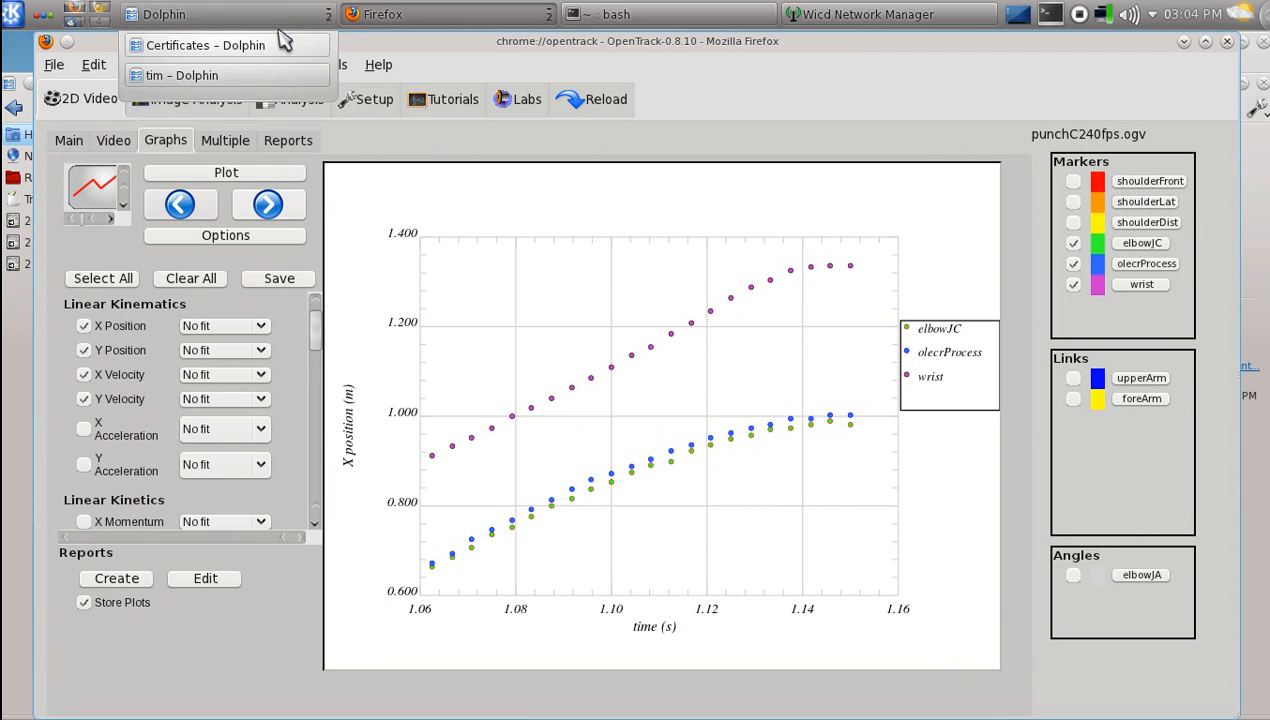
{"action": "left_click", "coordinate": [266, 78]}
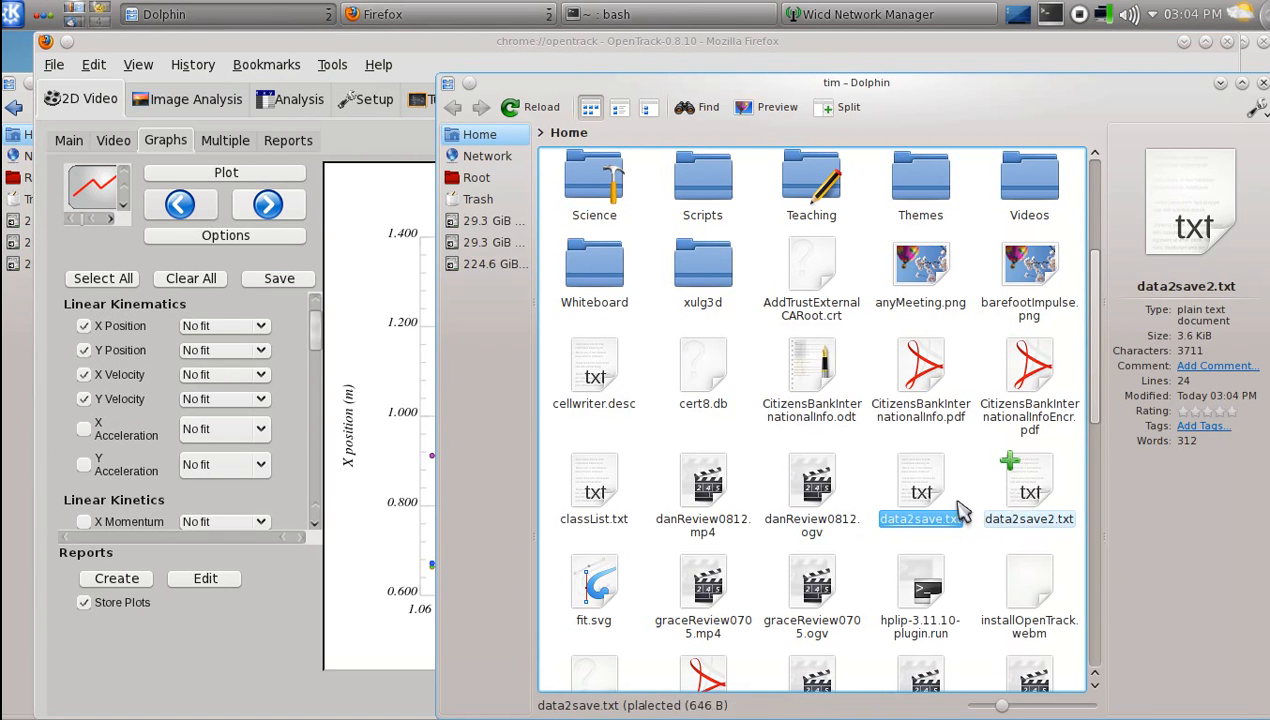
{"action": "left_click", "coordinate": [920, 500]}
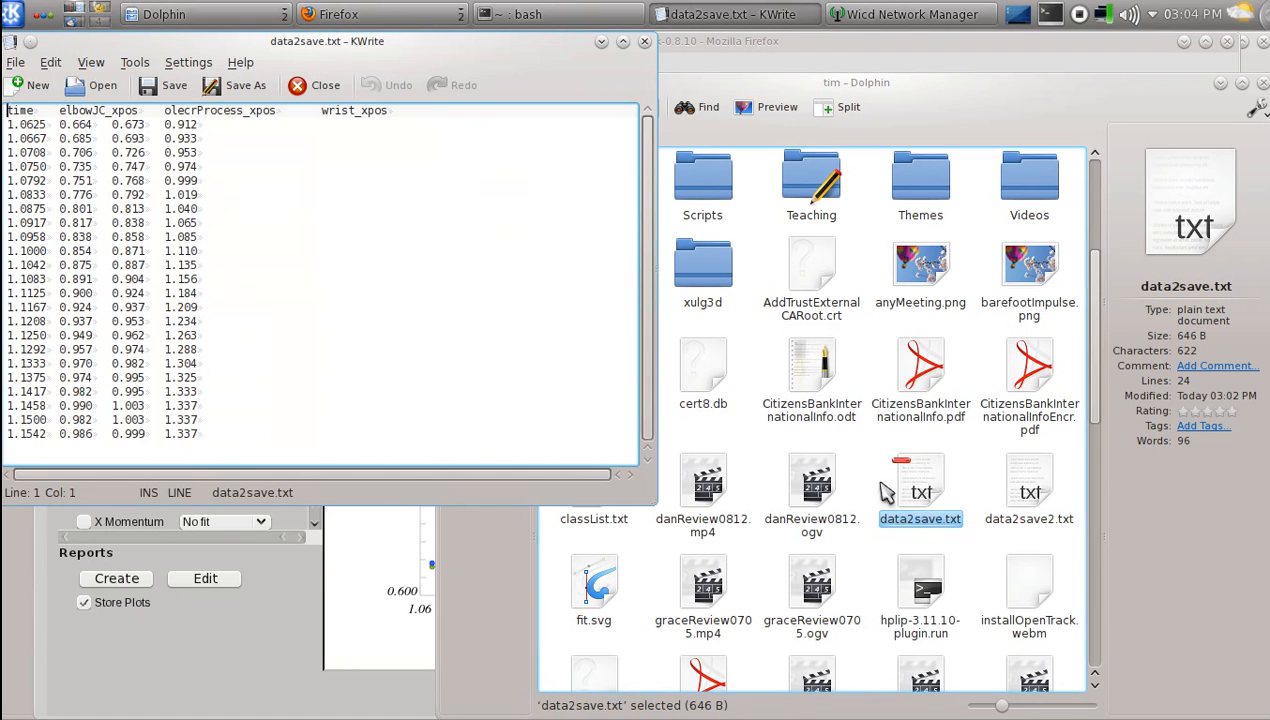
{"action": "left_click", "coordinate": [645, 43]}
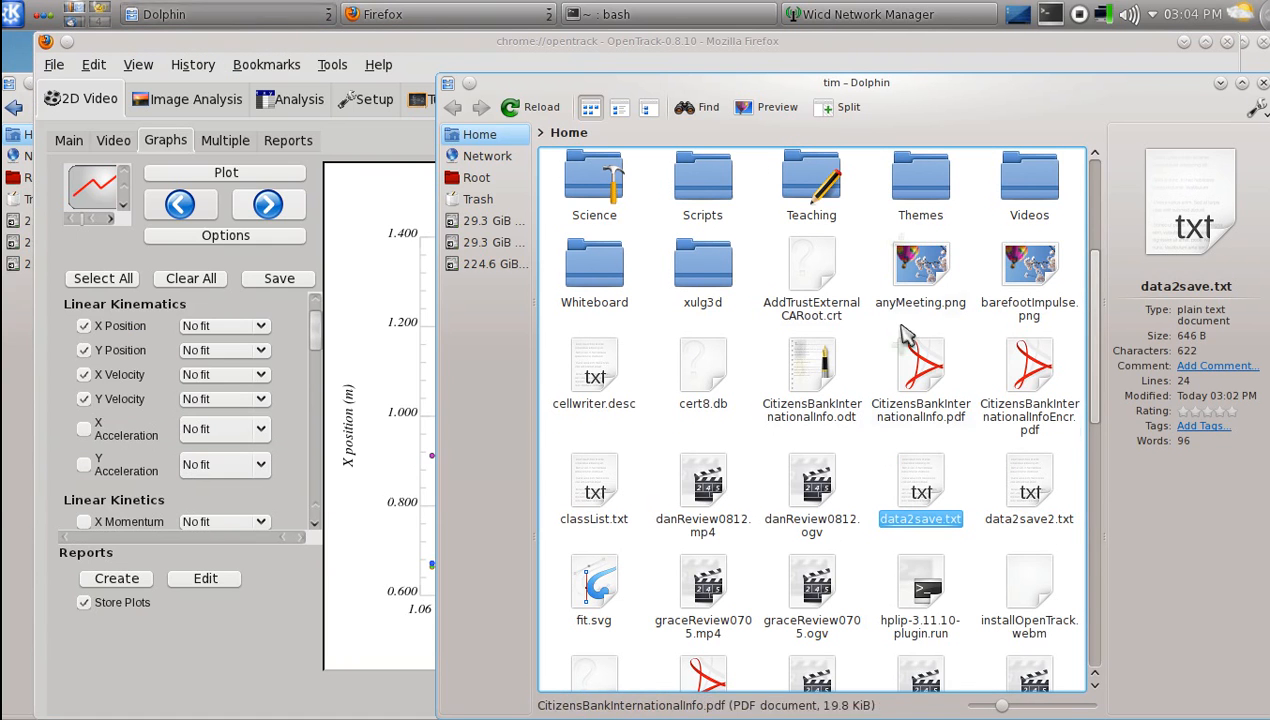
Open data2save2.txt from the home folder, examine its position and velocity columns across the full width, and close the file.
{"action": "left_click", "coordinate": [1011, 463]}
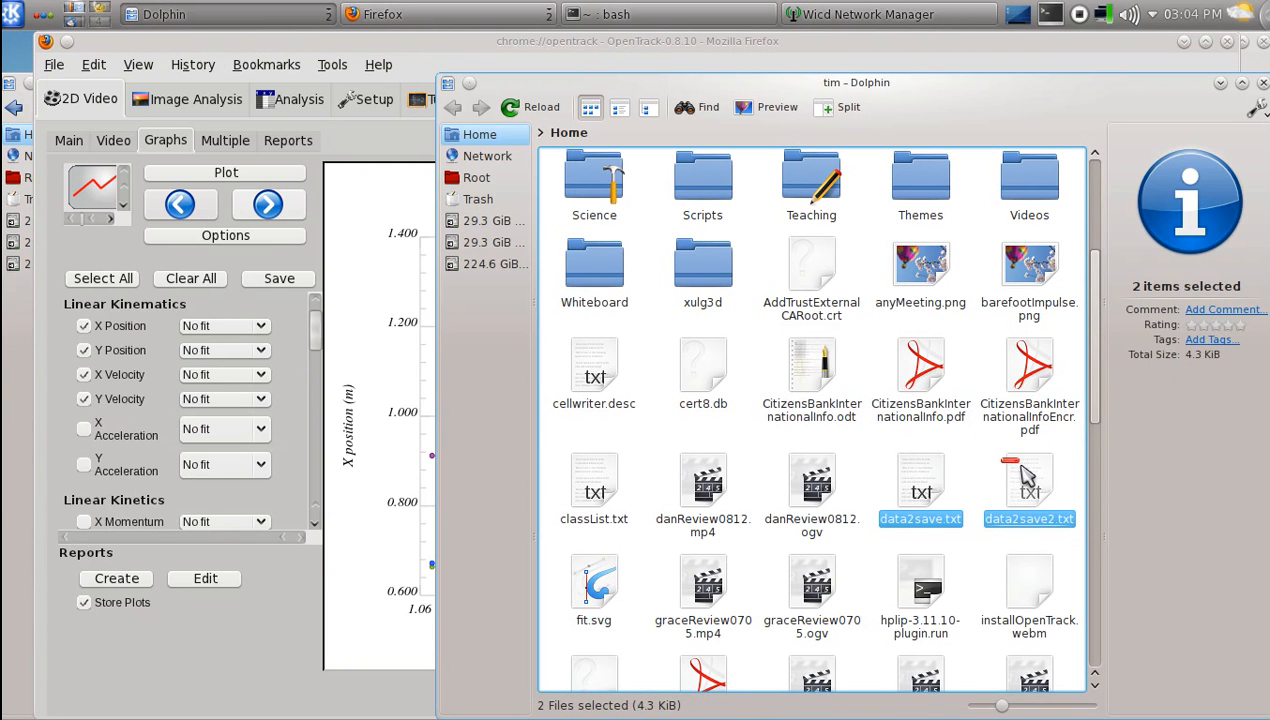
{"action": "left_click", "coordinate": [981, 495]}
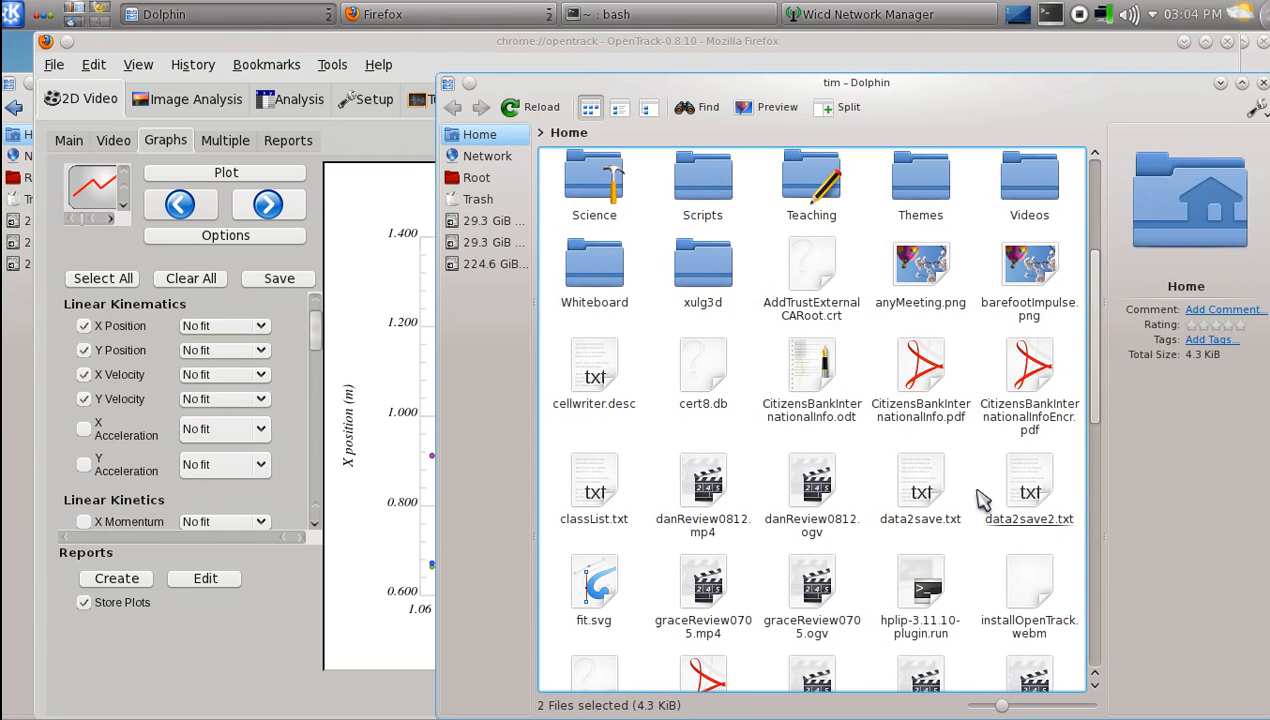
{"action": "left_click", "coordinate": [1028, 492]}
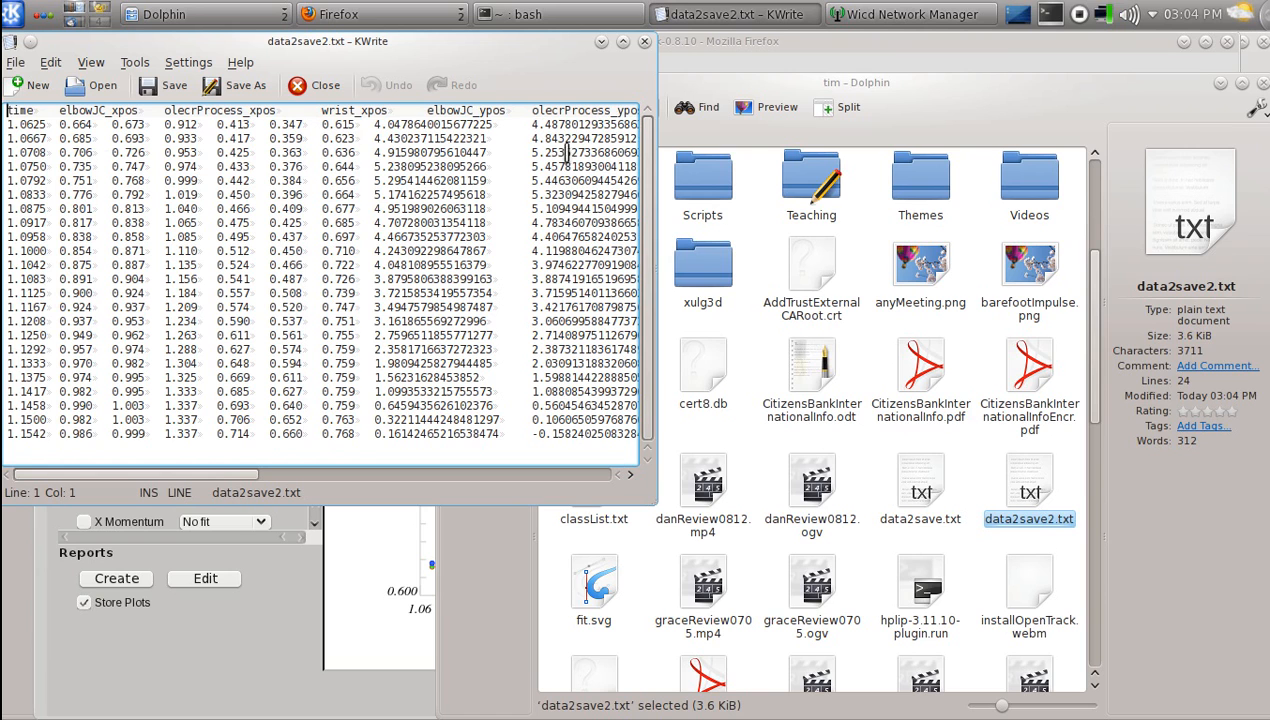
{"action": "left_click_drag", "start_coordinate": [240, 477], "coordinate": [325, 480]}
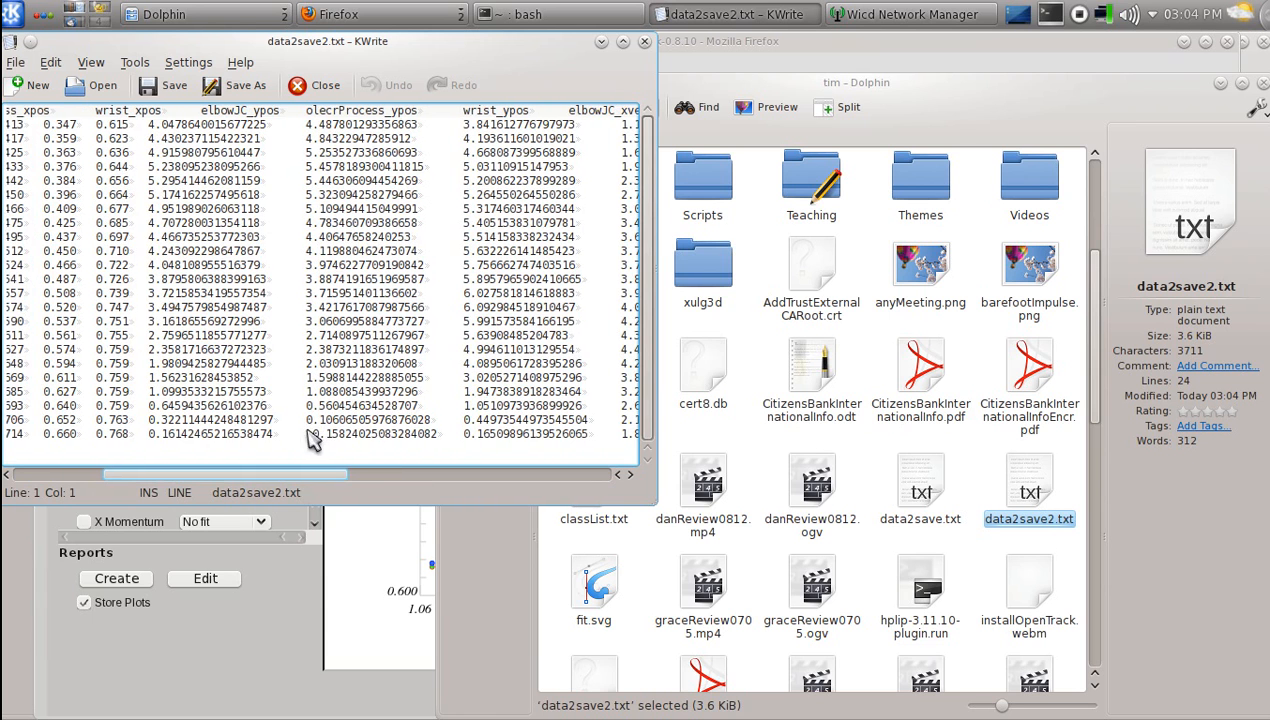
{"action": "left_click", "coordinate": [645, 42]}
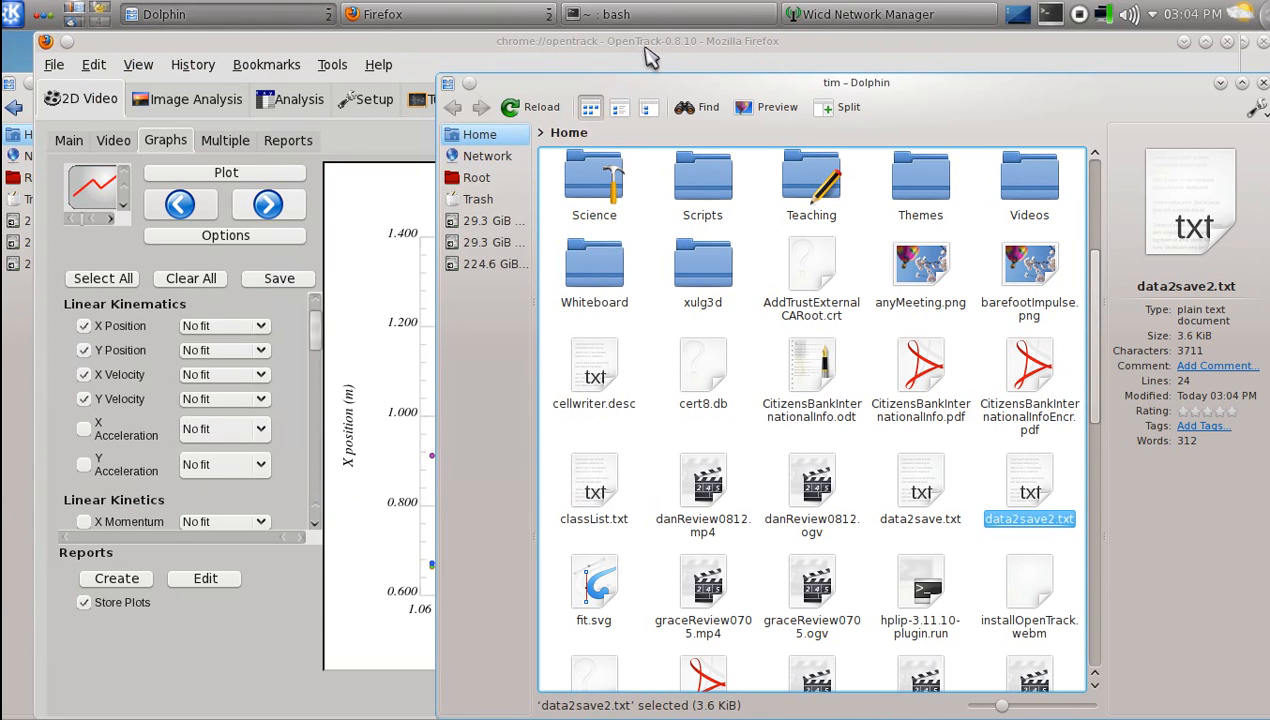
Return to the OpenTrack window and show the stored graphs available for inclusion in the report.
{"action": "left_click", "coordinate": [397, 52]}
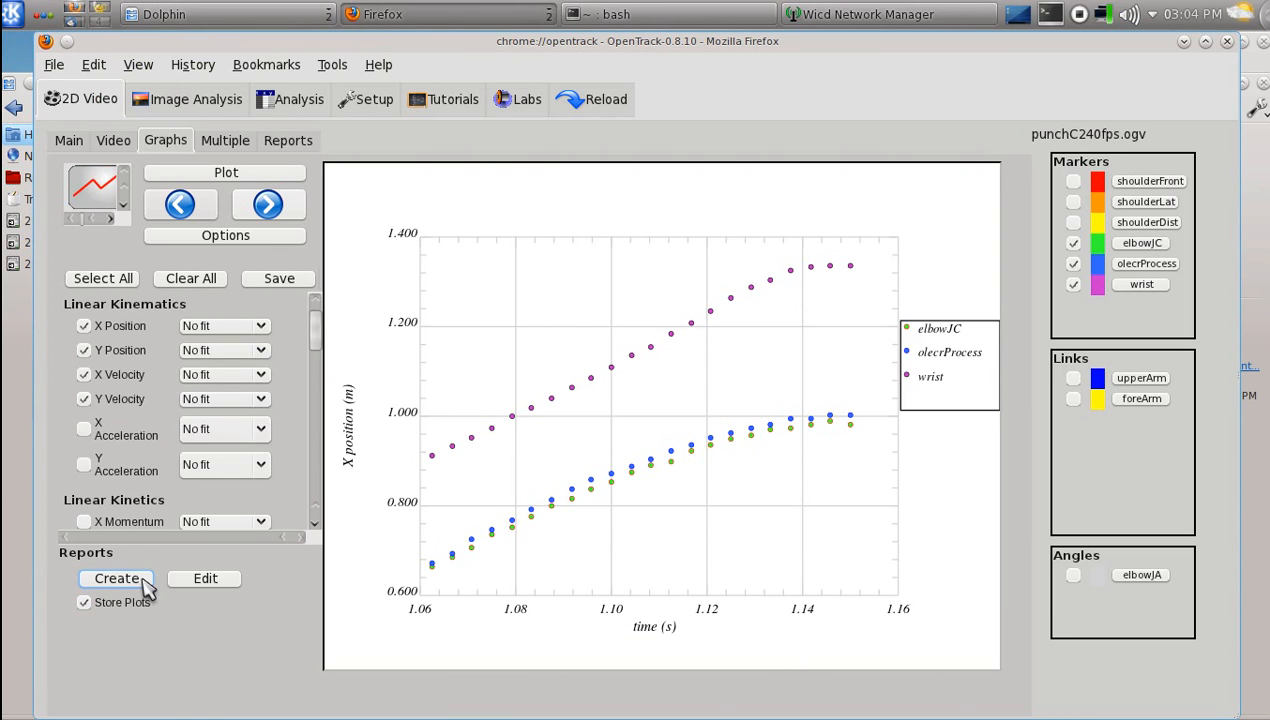
{"action": "left_click", "coordinate": [285, 142]}
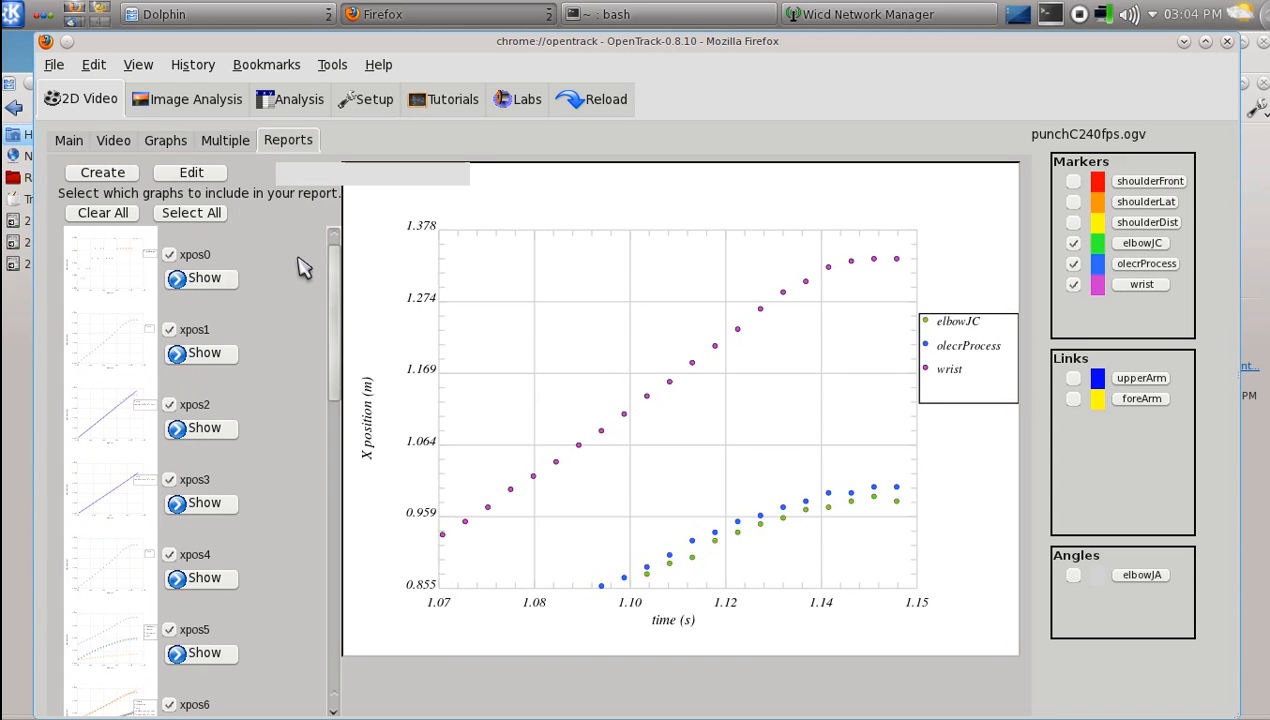